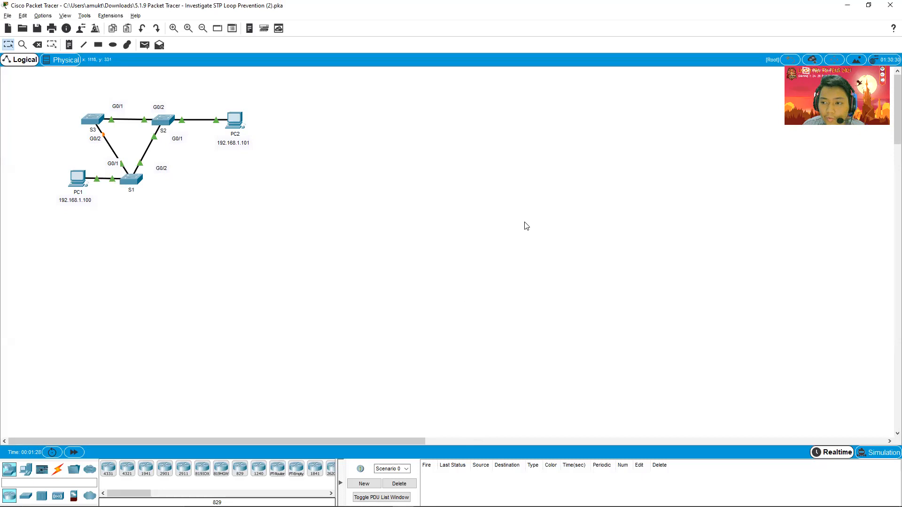
- Open the PT Activity instructions and read the lab title and the spanning-tree objectives
{"action": "key", "text": "alt+Tab"}
{"action": "key", "text": "Tab"}
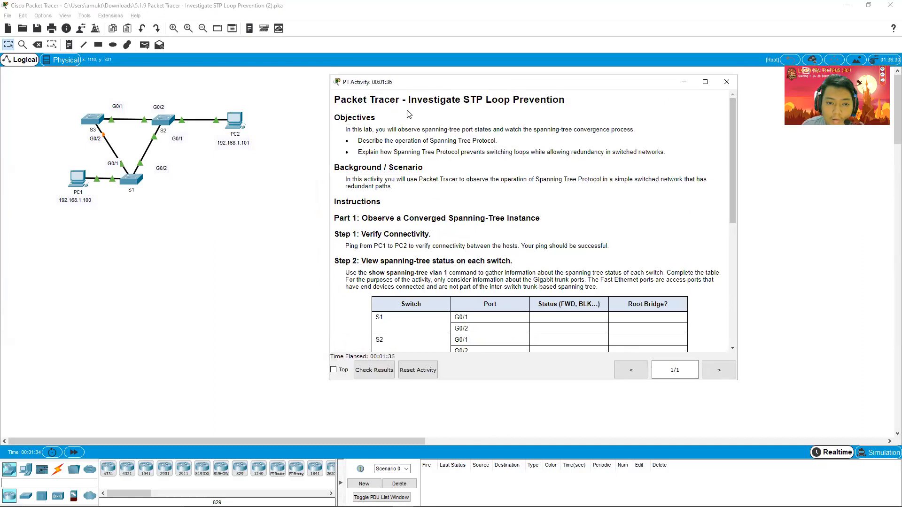
{"action": "left_click_drag", "start_coordinate": [335, 99], "coordinate": [528, 103]}
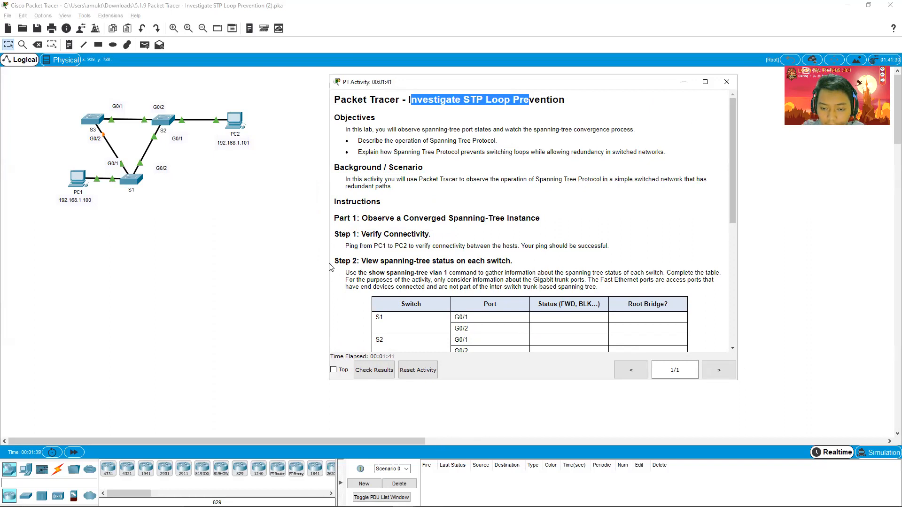
{"action": "left_click_drag", "start_coordinate": [583, 82], "coordinate": [592, 75]}
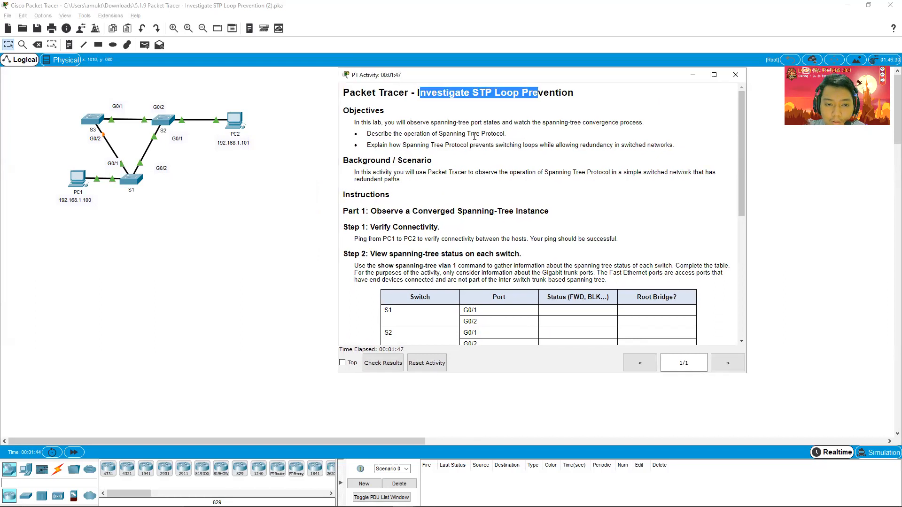
{"action": "left_click", "coordinate": [356, 123]}
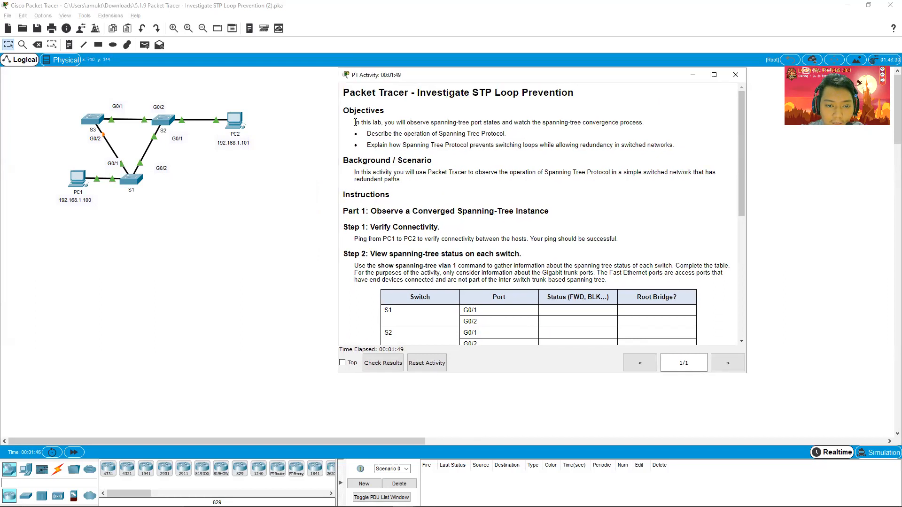
{"action": "left_click_drag", "start_coordinate": [356, 122], "coordinate": [640, 123]}
{"action": "left_click", "coordinate": [553, 132]}
{"action": "left_click_drag", "start_coordinate": [372, 136], "coordinate": [506, 135]}
{"action": "left_click", "coordinate": [390, 146]}
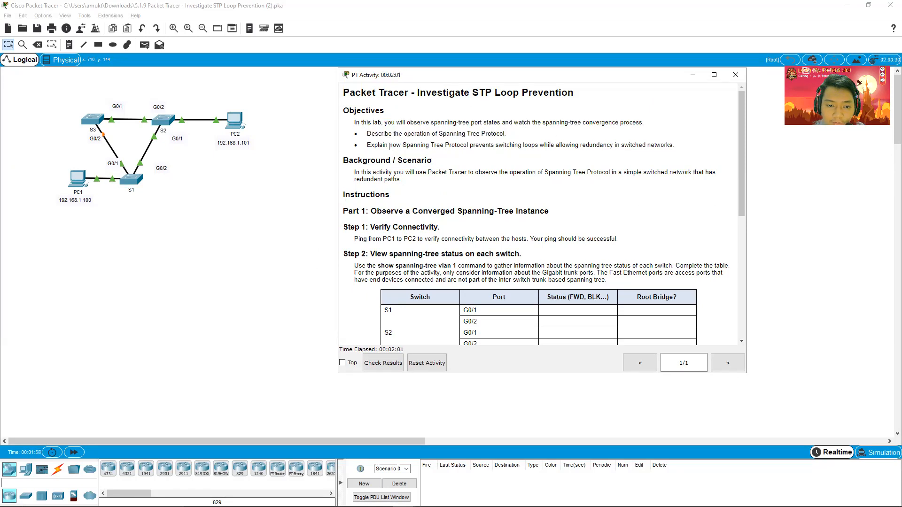
{"action": "left_click_drag", "start_coordinate": [367, 146], "coordinate": [680, 150]}
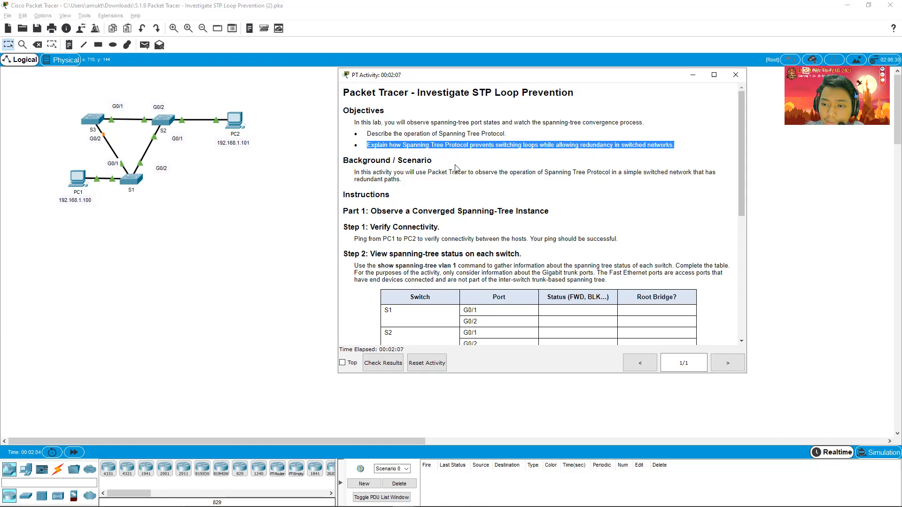
- Enlarge the network topology and place the activity instructions beside it to review the objective on redundancy in switched networks
{"action": "left_click", "coordinate": [268, 165]}
{"action": "left_click", "coordinate": [174, 28]}
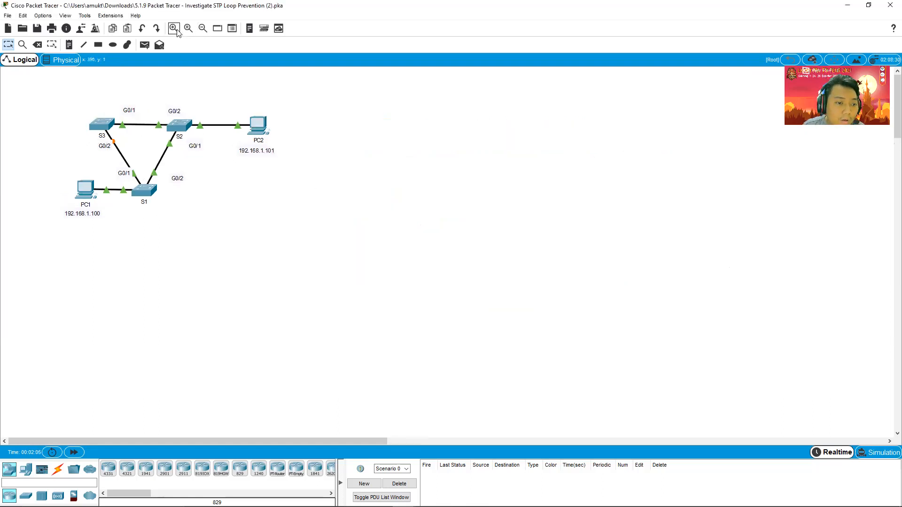
{"action": "left_click", "coordinate": [174, 28]}
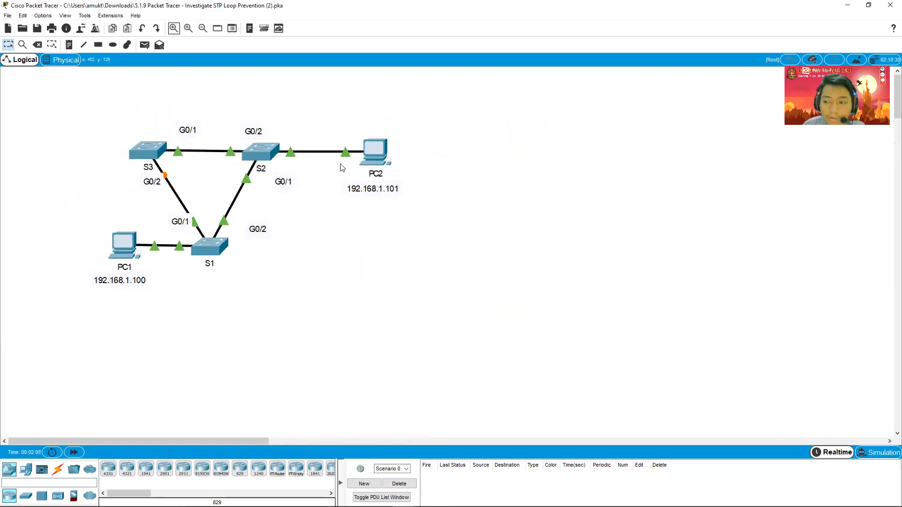
{"action": "key", "text": "alt+Tab"}
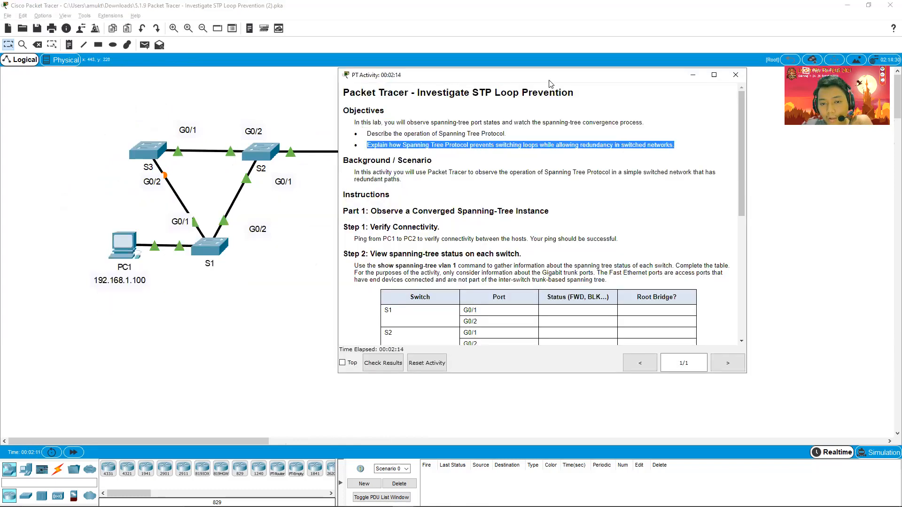
{"action": "left_click", "coordinate": [649, 173]}
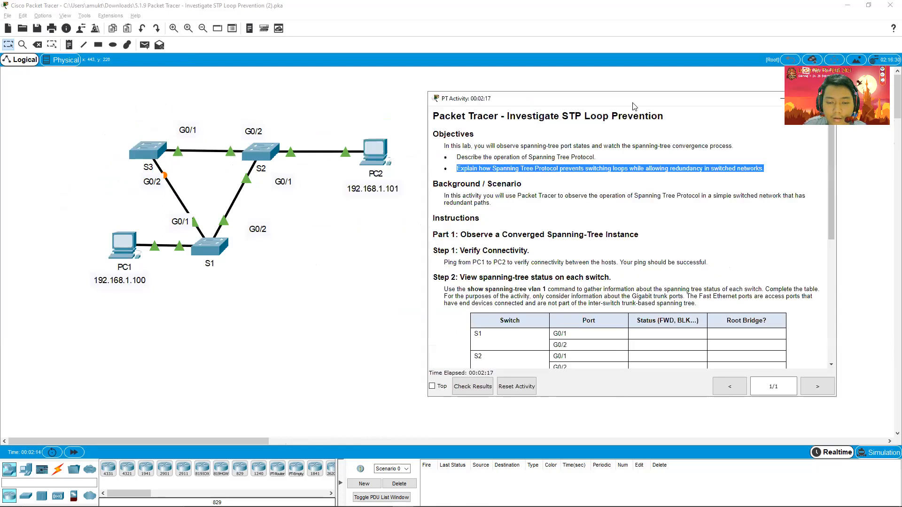
{"action": "left_click_drag", "start_coordinate": [569, 170], "coordinate": [714, 169]}
{"action": "left_click", "coordinate": [697, 179]}
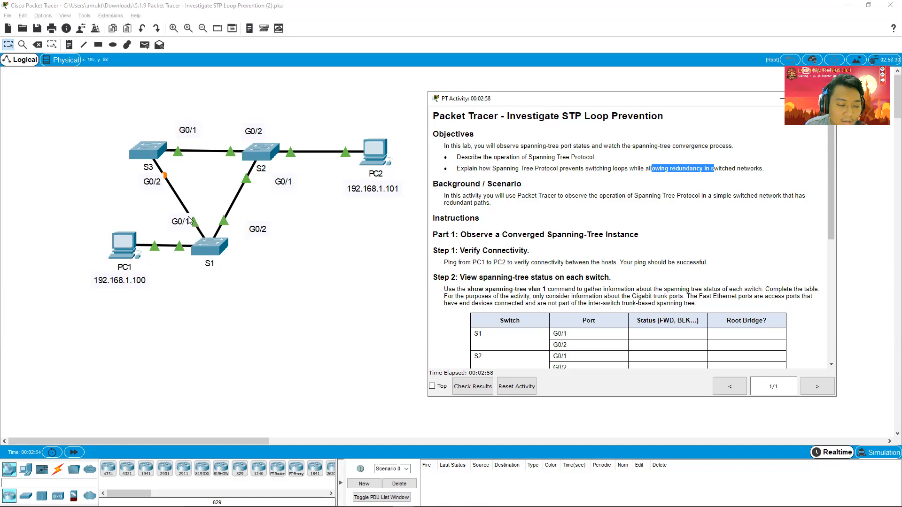
- Annotate the topology with freehand circles around PC1, PC2, PC2's IP address and S1, and trace the PC1–S1 link
{"action": "left_click", "coordinate": [384, 287]}
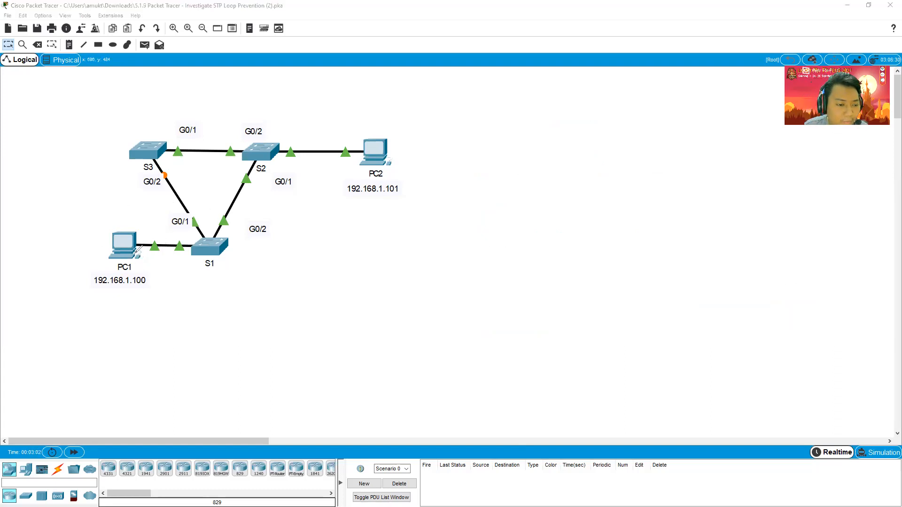
{"action": "mouse_move", "coordinate": [66, 252]}
{"action": "left_mouse_down"}
{"action": "mouse_move", "coordinate": [166, 247]}
{"action": "mouse_move", "coordinate": [136, 209]}
{"action": "left_mouse_up"}
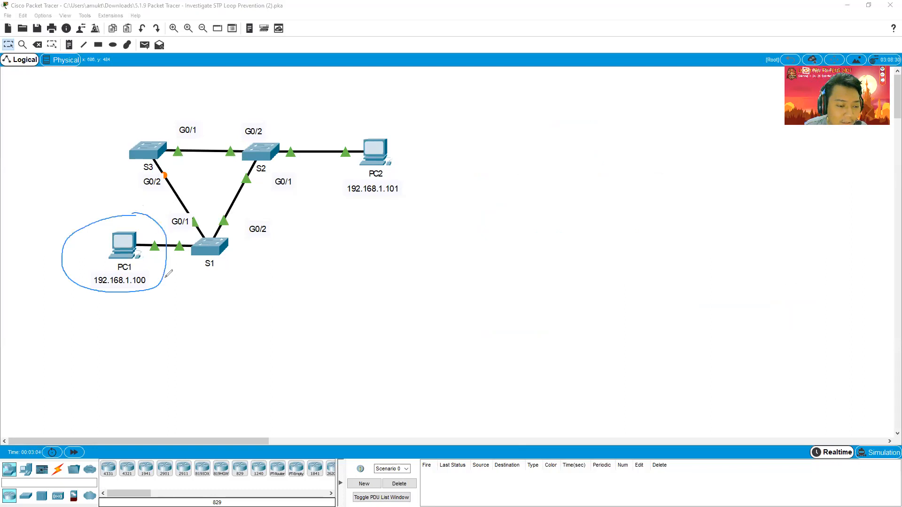
{"action": "mouse_move", "coordinate": [396, 126]}
{"action": "left_mouse_down"}
{"action": "mouse_move", "coordinate": [351, 197]}
{"action": "mouse_move", "coordinate": [410, 132]}
{"action": "mouse_move", "coordinate": [395, 125]}
{"action": "left_mouse_up"}
{"action": "mouse_move", "coordinate": [367, 197]}
{"action": "left_mouse_down"}
{"action": "mouse_move", "coordinate": [361, 183]}
{"action": "mouse_move", "coordinate": [356, 193]}
{"action": "left_mouse_up"}
{"action": "mouse_move", "coordinate": [142, 241]}
{"action": "left_mouse_down"}
{"action": "mouse_move", "coordinate": [196, 238]}
{"action": "mouse_move", "coordinate": [206, 229]}
{"action": "mouse_move", "coordinate": [201, 262]}
{"action": "mouse_move", "coordinate": [233, 229]}
{"action": "left_mouse_up"}
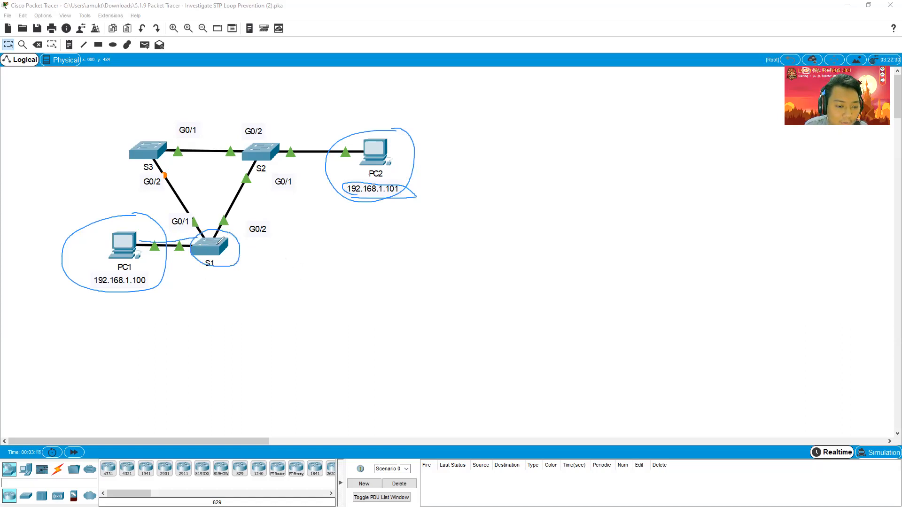
- Trace the switching loop along the S1–S3, S3–S2 and S2–S1 links, circling the switches, and clear all annotations
{"action": "left_click_drag", "start_coordinate": [202, 232], "coordinate": [165, 177]}
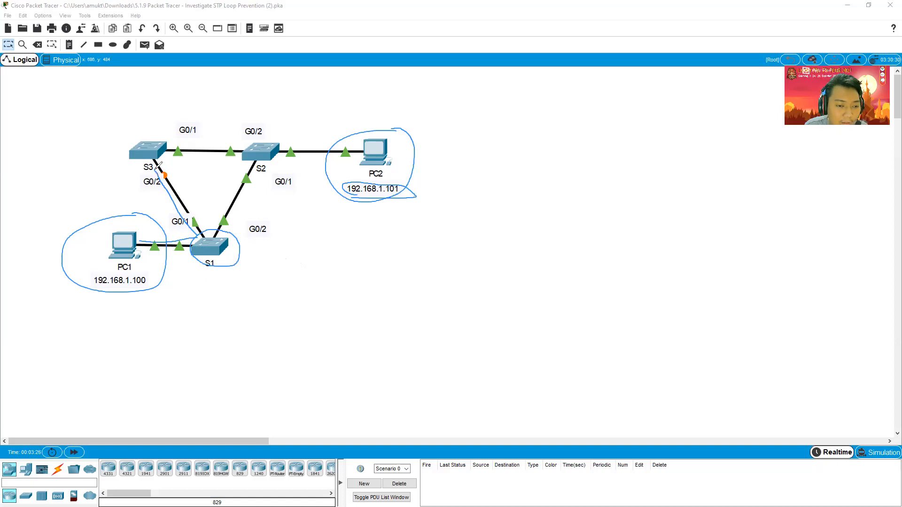
{"action": "mouse_move", "coordinate": [159, 166]}
{"action": "left_mouse_down"}
{"action": "mouse_move", "coordinate": [172, 154]}
{"action": "mouse_move", "coordinate": [168, 134]}
{"action": "mouse_move", "coordinate": [124, 146]}
{"action": "mouse_move", "coordinate": [163, 162]}
{"action": "mouse_move", "coordinate": [178, 144]}
{"action": "mouse_move", "coordinate": [167, 133]}
{"action": "left_mouse_up"}
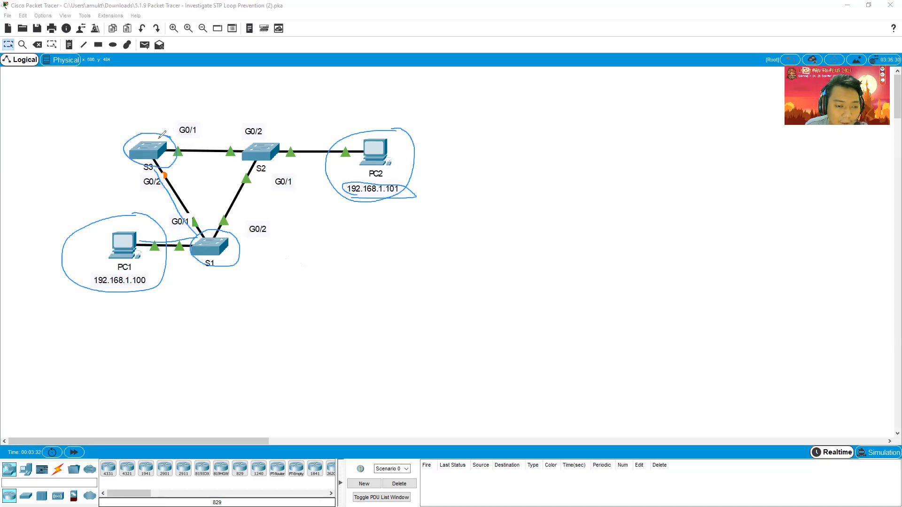
{"action": "mouse_move", "coordinate": [174, 138]}
{"action": "left_mouse_down"}
{"action": "mouse_move", "coordinate": [241, 140]}
{"action": "mouse_move", "coordinate": [262, 167]}
{"action": "mouse_move", "coordinate": [282, 125]}
{"action": "left_mouse_up"}
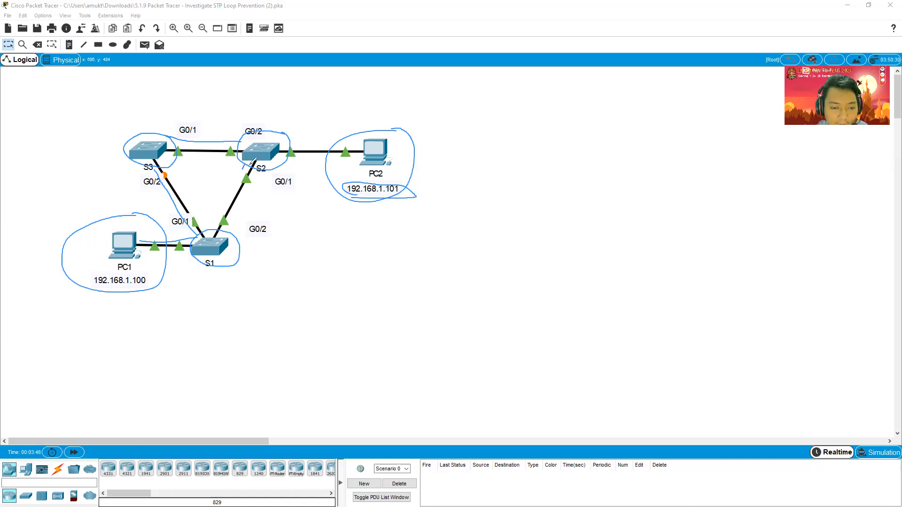
{"action": "left_click_drag", "start_coordinate": [243, 167], "coordinate": [224, 216]}
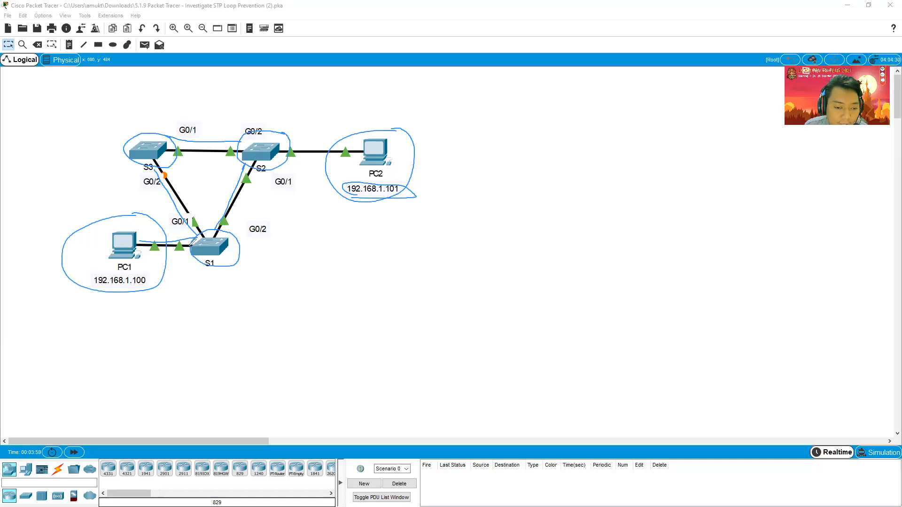
{"action": "left_click_drag", "start_coordinate": [190, 248], "coordinate": [207, 261]}
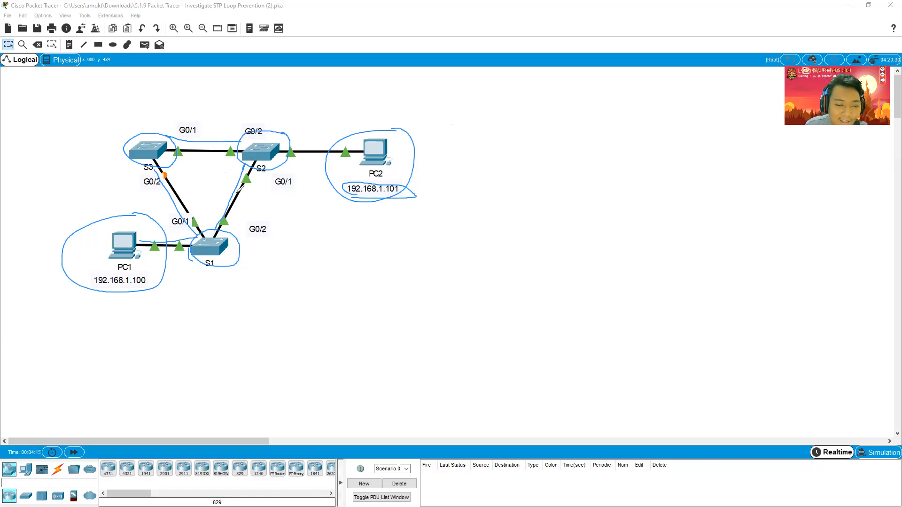
{"action": "mouse_move", "coordinate": [255, 164]}
{"action": "left_mouse_down"}
{"action": "mouse_move", "coordinate": [240, 195]}
{"action": "mouse_move", "coordinate": [159, 165]}
{"action": "mouse_move", "coordinate": [207, 136]}
{"action": "mouse_move", "coordinate": [258, 249]}
{"action": "mouse_move", "coordinate": [193, 224]}
{"action": "mouse_move", "coordinate": [253, 137]}
{"action": "mouse_move", "coordinate": [244, 209]}
{"action": "mouse_move", "coordinate": [211, 242]}
{"action": "mouse_move", "coordinate": [150, 151]}
{"action": "mouse_move", "coordinate": [231, 224]}
{"action": "mouse_move", "coordinate": [221, 235]}
{"action": "left_mouse_up"}
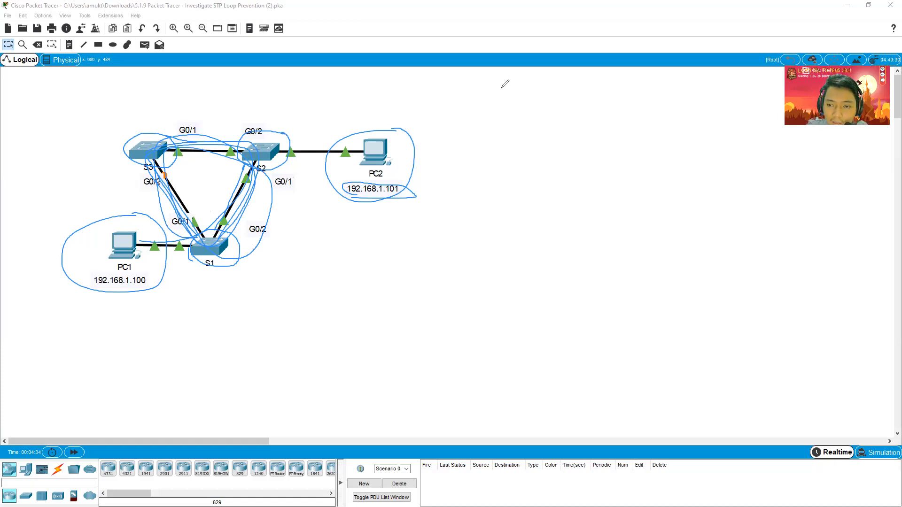
{"action": "key", "text": "e"}
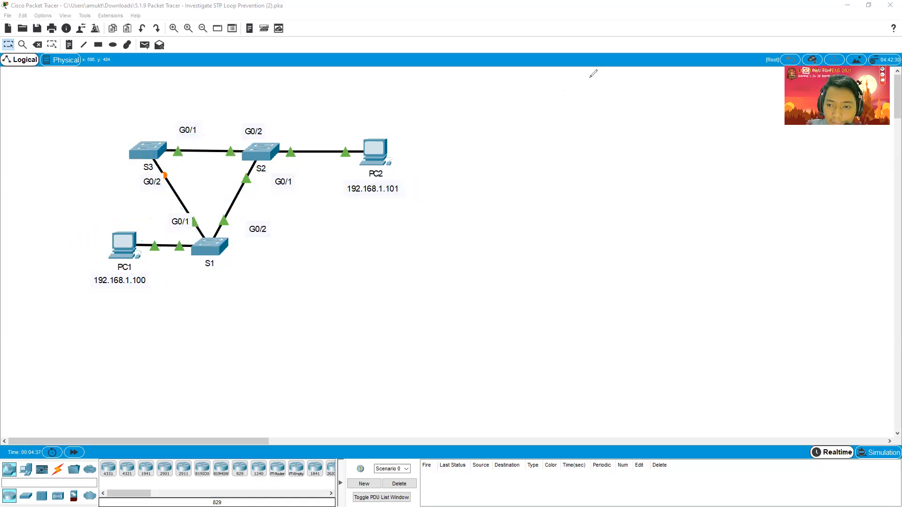
- Reread the activity objective on how Spanning Tree Protocol prevents switching loops while allowing redundancy
{"action": "key", "text": "alt+Tab"}
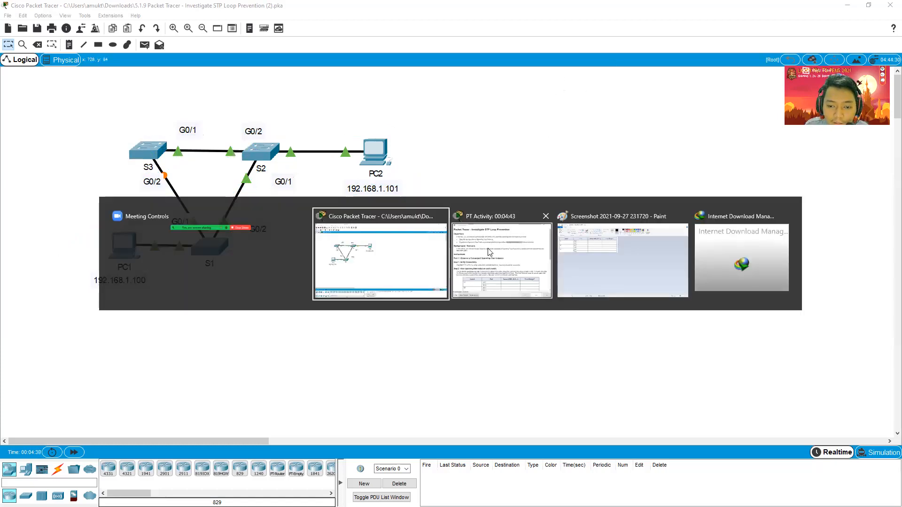
{"action": "key", "text": "alt+Tab"}
{"action": "left_click_drag", "start_coordinate": [804, 93], "coordinate": [778, 78]}
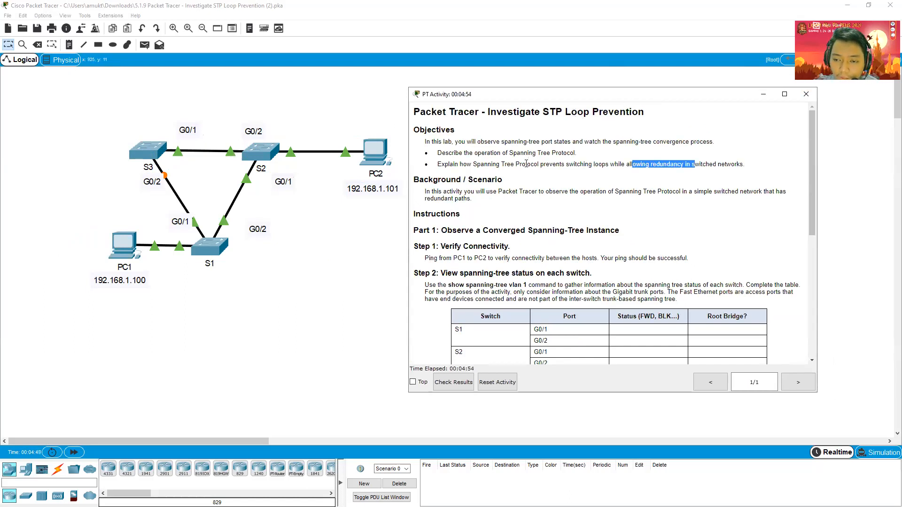
{"action": "left_click_drag", "start_coordinate": [441, 165], "coordinate": [752, 165]}
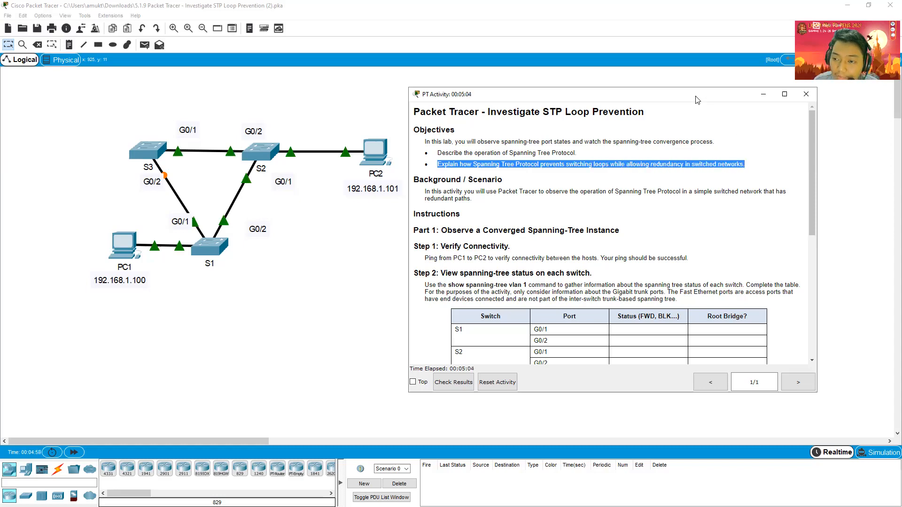
{"action": "left_click_drag", "start_coordinate": [699, 100], "coordinate": [717, 96]}
{"action": "left_click", "coordinate": [525, 161]}
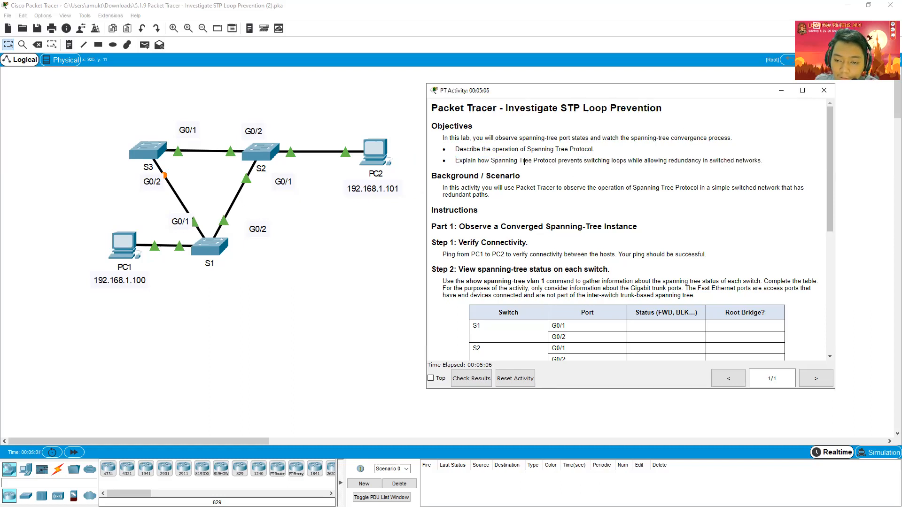
{"action": "left_click_drag", "start_coordinate": [541, 159], "coordinate": [715, 168]}
{"action": "left_click", "coordinate": [642, 163]}
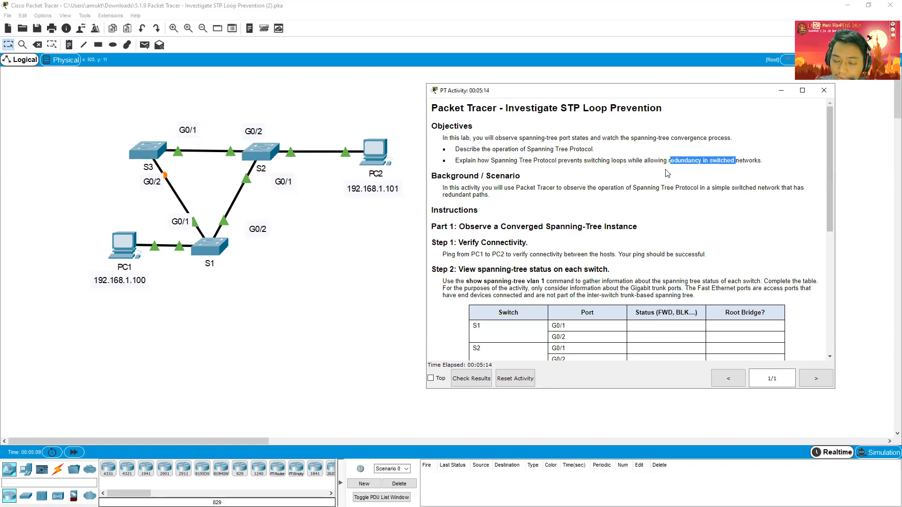
{"action": "left_click", "coordinate": [607, 141]}
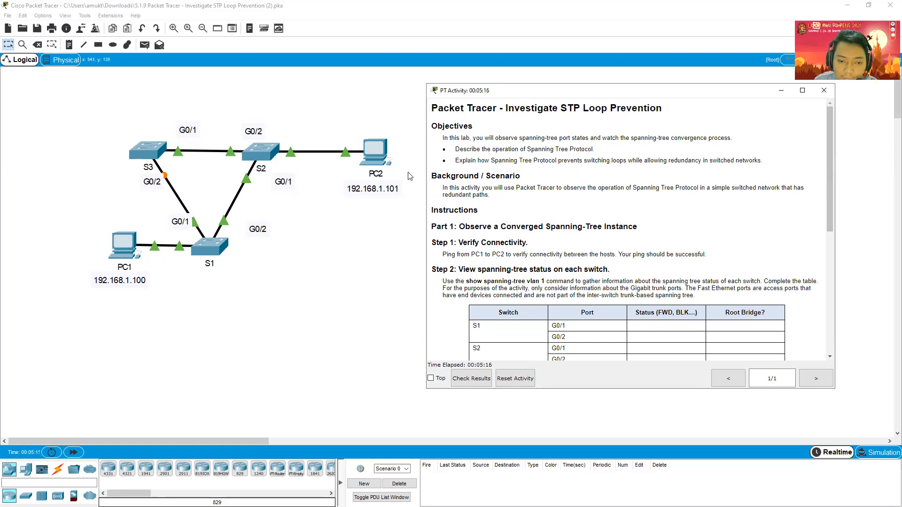
- On the enlarged topology, circle PC1, PC2 and its IP address, and mark the path from PC1 to a circled S1
{"action": "left_click", "coordinate": [381, 228]}
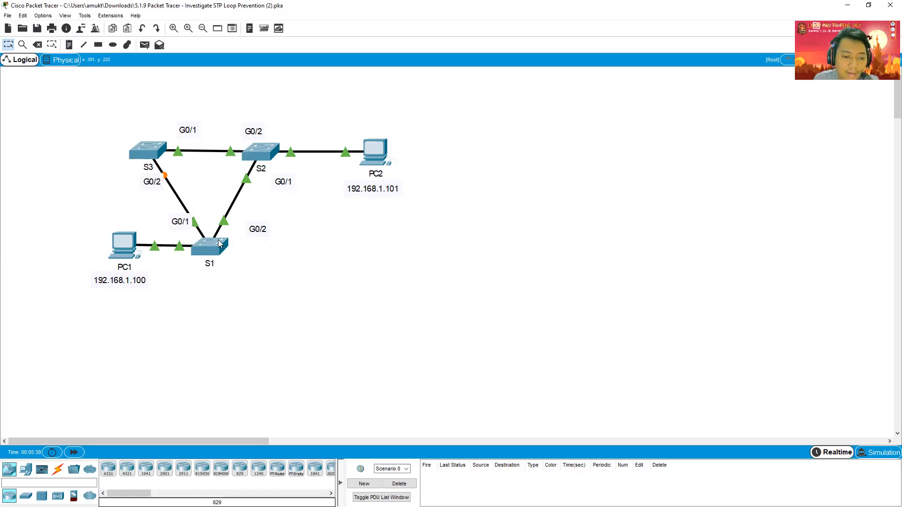
{"action": "left_click", "coordinate": [173, 28]}
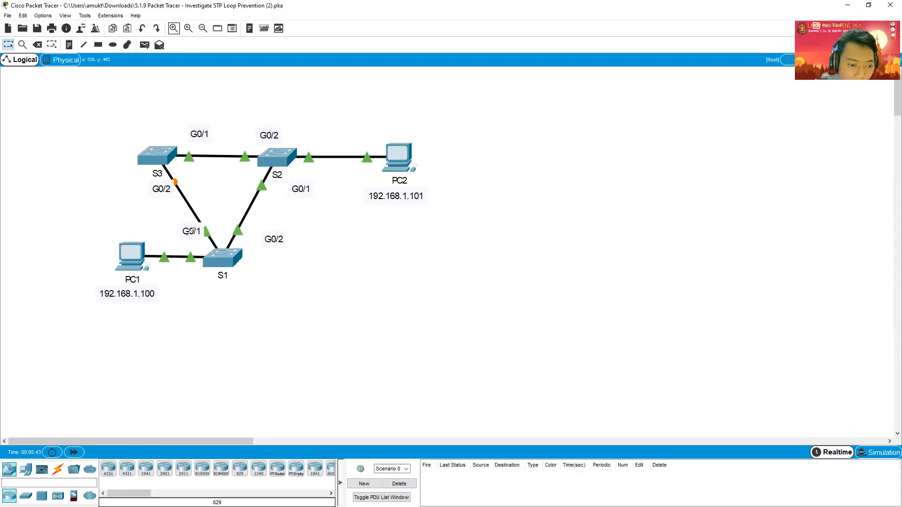
{"action": "left_click_drag", "start_coordinate": [145, 229], "coordinate": [138, 238]}
{"action": "mouse_move", "coordinate": [421, 140]}
{"action": "left_mouse_down"}
{"action": "mouse_move", "coordinate": [353, 195]}
{"action": "mouse_move", "coordinate": [446, 168]}
{"action": "left_mouse_up"}
{"action": "left_click_drag", "start_coordinate": [407, 127], "coordinate": [446, 169]}
{"action": "mouse_move", "coordinate": [385, 202]}
{"action": "left_mouse_down"}
{"action": "mouse_move", "coordinate": [437, 193]}
{"action": "mouse_move", "coordinate": [376, 188]}
{"action": "mouse_move", "coordinate": [369, 197]}
{"action": "left_mouse_up"}
{"action": "mouse_move", "coordinate": [148, 249]}
{"action": "left_mouse_down"}
{"action": "mouse_move", "coordinate": [202, 253]}
{"action": "mouse_move", "coordinate": [238, 270]}
{"action": "mouse_move", "coordinate": [243, 239]}
{"action": "left_mouse_up"}
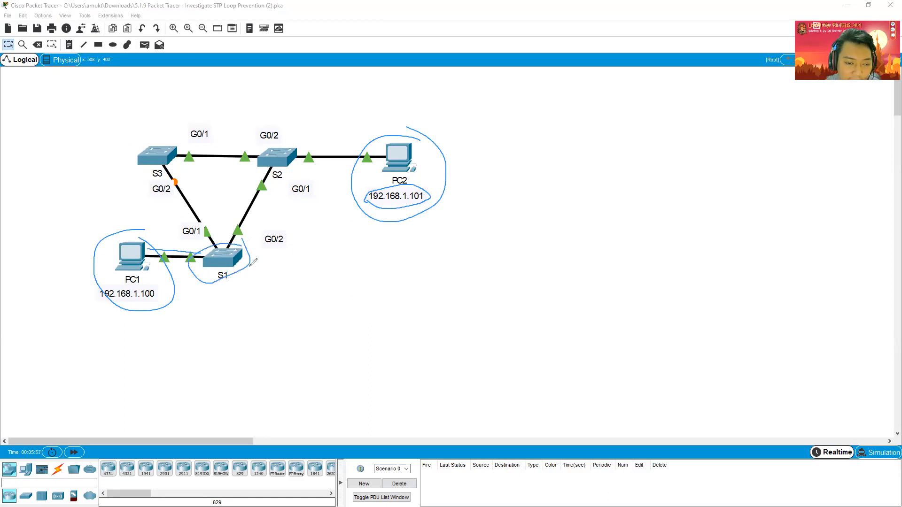
- Circle the S3–S1 link and the orange port indicator at S3's G0/2, and cross out that link
{"action": "mouse_move", "coordinate": [180, 172]}
{"action": "left_mouse_down"}
{"action": "mouse_move", "coordinate": [152, 198]}
{"action": "mouse_move", "coordinate": [201, 235]}
{"action": "mouse_move", "coordinate": [214, 214]}
{"action": "mouse_move", "coordinate": [182, 171]}
{"action": "left_mouse_up"}
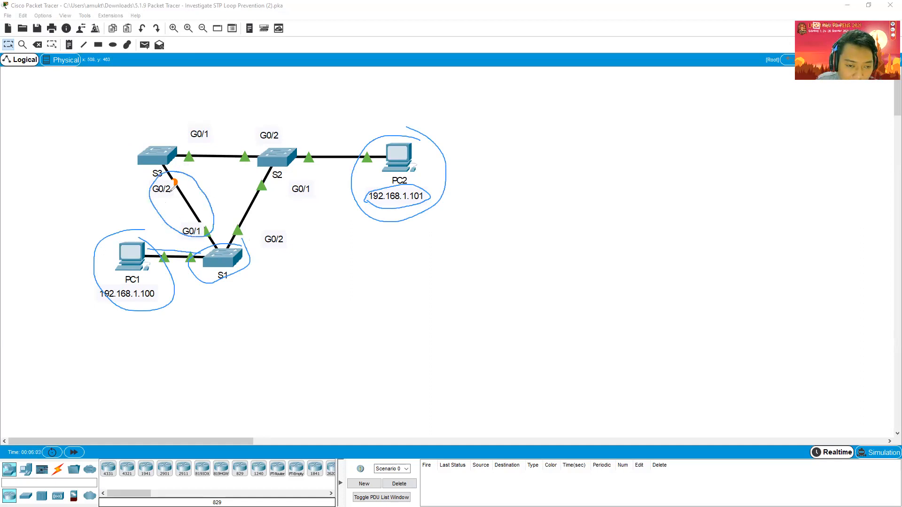
{"action": "mouse_move", "coordinate": [178, 172]}
{"action": "left_mouse_down"}
{"action": "mouse_move", "coordinate": [173, 188]}
{"action": "mouse_move", "coordinate": [175, 170]}
{"action": "left_mouse_up"}
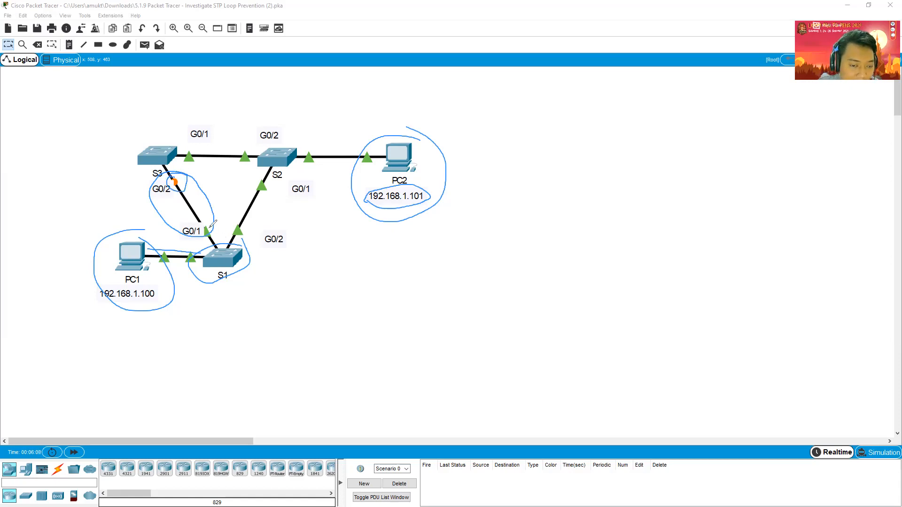
{"action": "left_click_drag", "start_coordinate": [222, 193], "coordinate": [181, 216]}
{"action": "left_click_drag", "start_coordinate": [170, 182], "coordinate": [203, 215]}
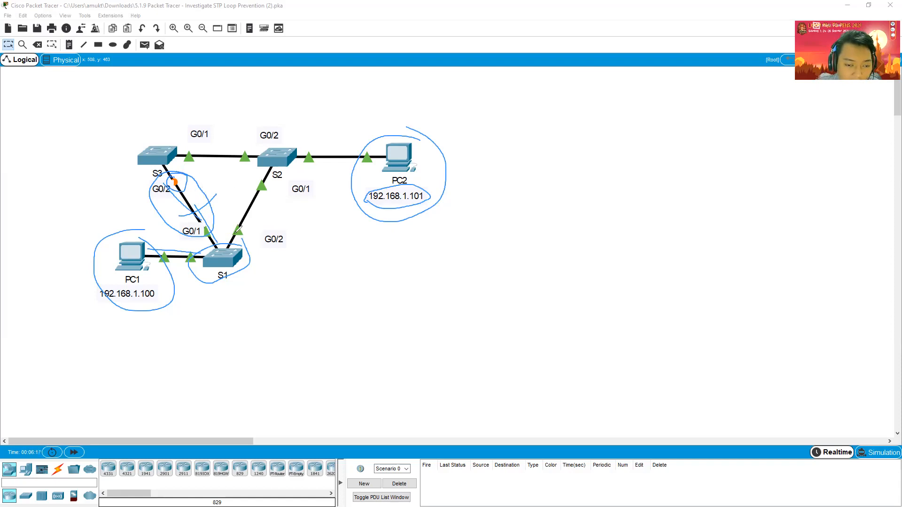
- Mark the active path from S1 through a circled S2 to PC2 with an arrow, and circle S3's orange G0/2 port indicator again
{"action": "left_click_drag", "start_coordinate": [237, 238], "coordinate": [274, 179]}
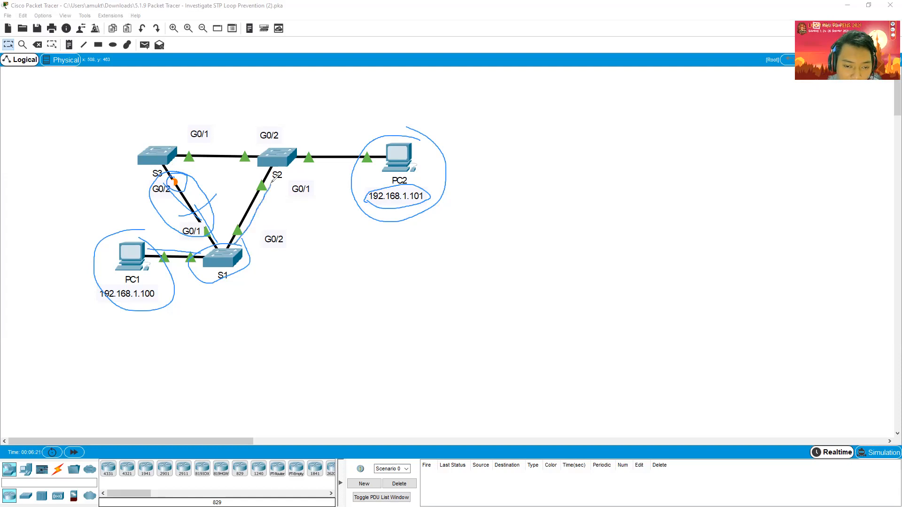
{"action": "mouse_move", "coordinate": [299, 138]}
{"action": "left_mouse_down"}
{"action": "mouse_move", "coordinate": [259, 154]}
{"action": "mouse_move", "coordinate": [295, 173]}
{"action": "mouse_move", "coordinate": [302, 139]}
{"action": "left_mouse_up"}
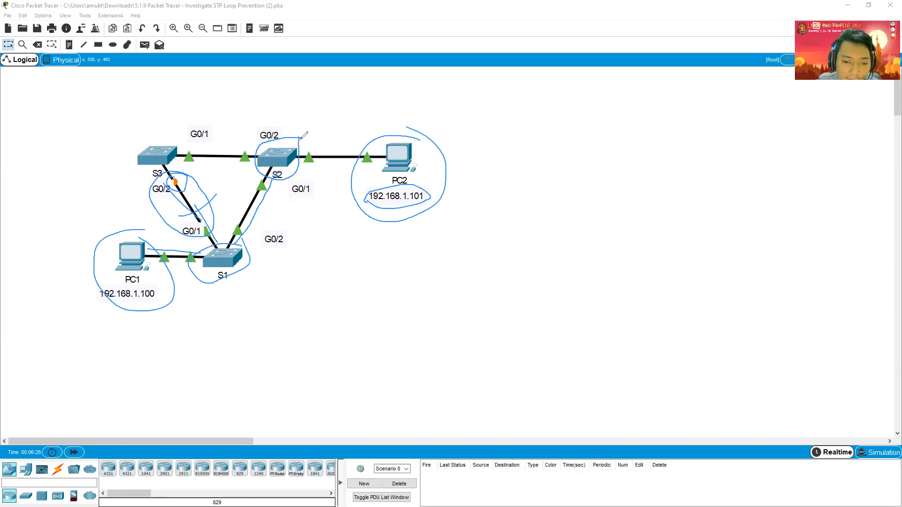
{"action": "mouse_move", "coordinate": [288, 128]}
{"action": "left_mouse_down"}
{"action": "mouse_move", "coordinate": [368, 126]}
{"action": "mouse_move", "coordinate": [375, 117]}
{"action": "mouse_move", "coordinate": [384, 128]}
{"action": "mouse_move", "coordinate": [365, 141]}
{"action": "left_mouse_up"}
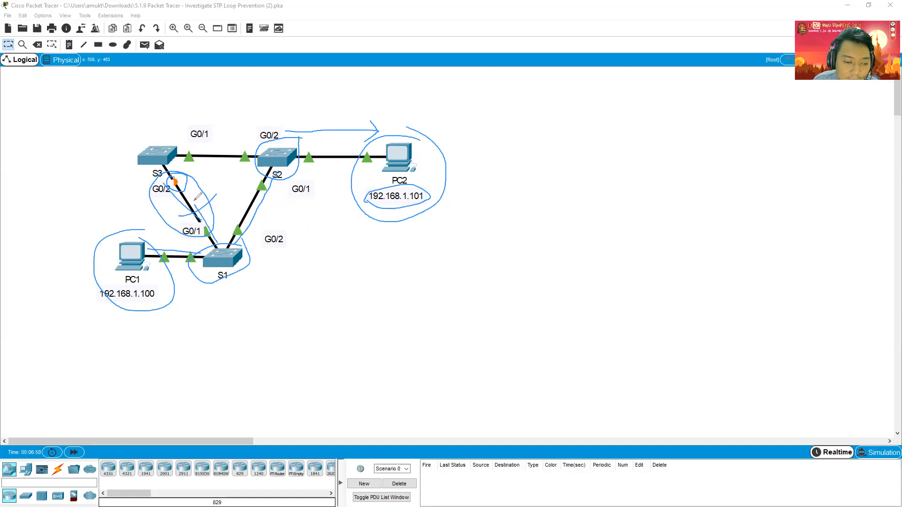
{"action": "mouse_move", "coordinate": [192, 170]}
{"action": "left_mouse_down"}
{"action": "mouse_move", "coordinate": [164, 179]}
{"action": "mouse_move", "coordinate": [187, 192]}
{"action": "mouse_move", "coordinate": [186, 168]}
{"action": "mouse_move", "coordinate": [200, 191]}
{"action": "mouse_move", "coordinate": [202, 177]}
{"action": "mouse_move", "coordinate": [183, 168]}
{"action": "left_mouse_up"}
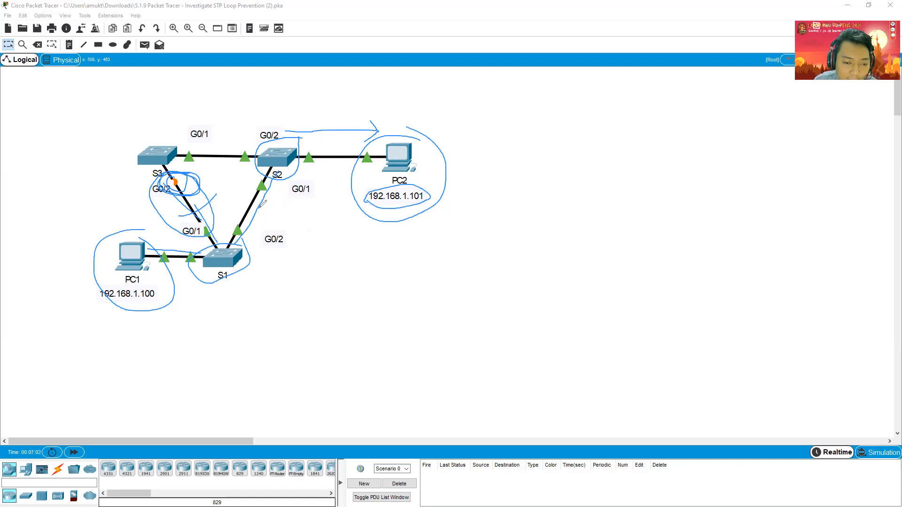
- Highlight the objective's words on allowing redundancy in switched networks, and clear all annotations from the topology
{"action": "key", "text": "alt+Tab"}
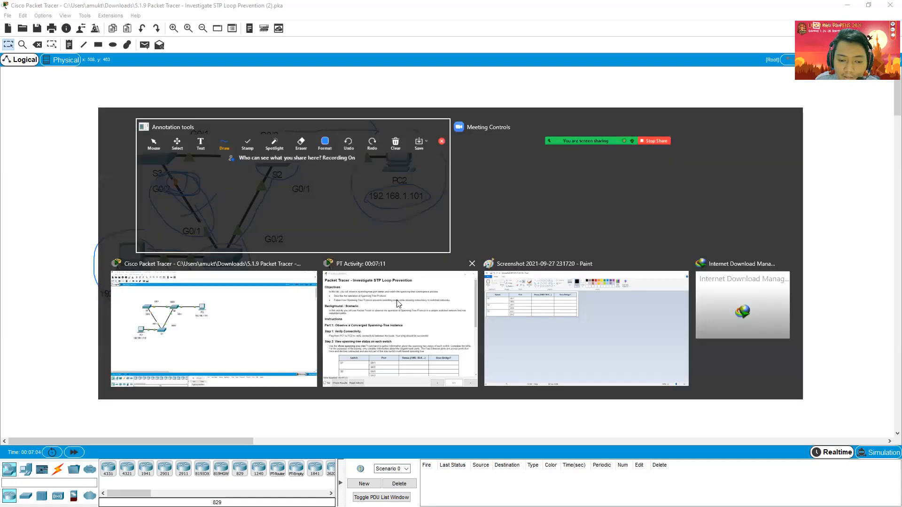
{"action": "left_click", "coordinate": [424, 309]}
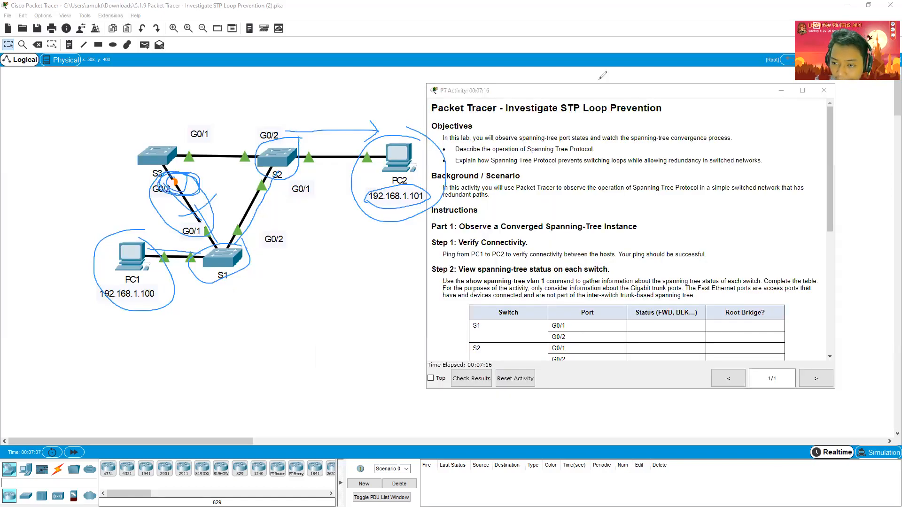
{"action": "left_click_drag", "start_coordinate": [650, 162], "coordinate": [749, 161]}
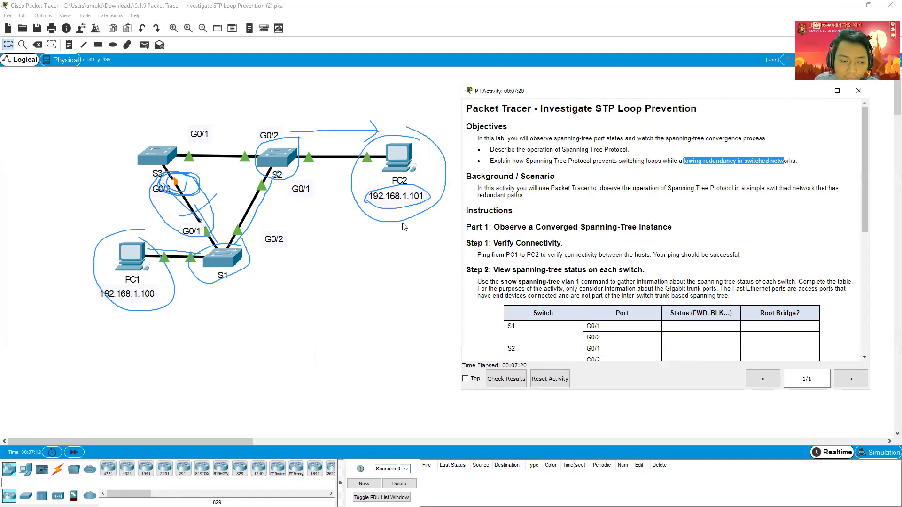
{"action": "key", "text": "alt+Tab"}
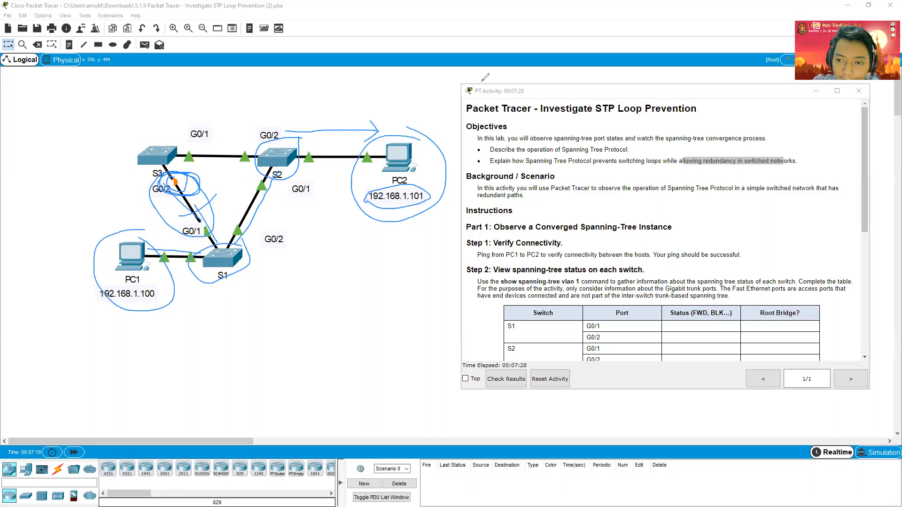
{"action": "key", "text": "e"}
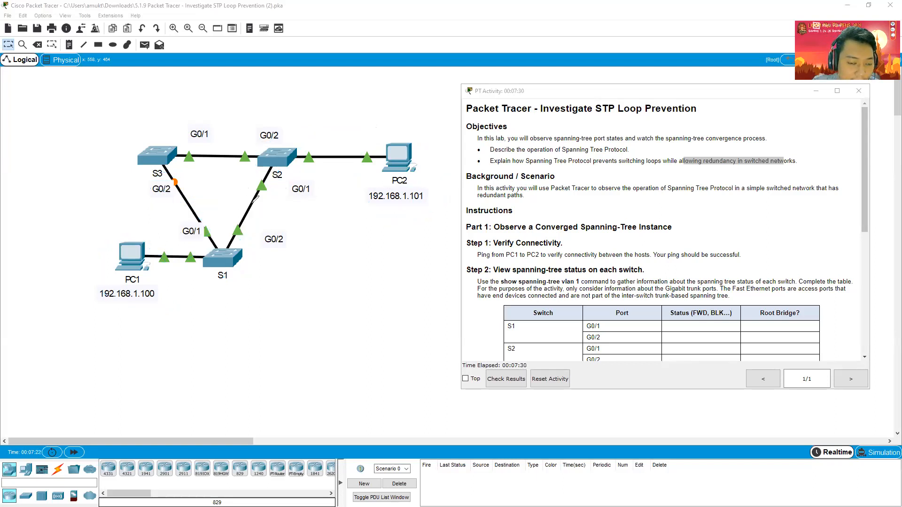
- Cross out and circle the S1–S2 link as failed, and circle PC1, PC2 and the orange port indicator at S3's G0/2
{"action": "left_click_drag", "start_coordinate": [243, 181], "coordinate": [262, 221]}
{"action": "left_click_drag", "start_coordinate": [286, 192], "coordinate": [231, 203]}
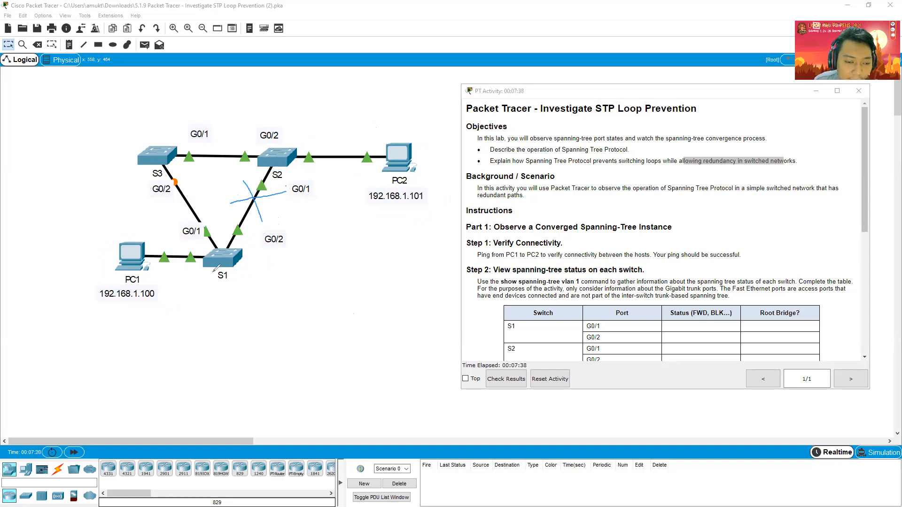
{"action": "mouse_move", "coordinate": [145, 223]}
{"action": "left_mouse_down"}
{"action": "mouse_move", "coordinate": [93, 277]}
{"action": "mouse_move", "coordinate": [134, 219]}
{"action": "left_mouse_up"}
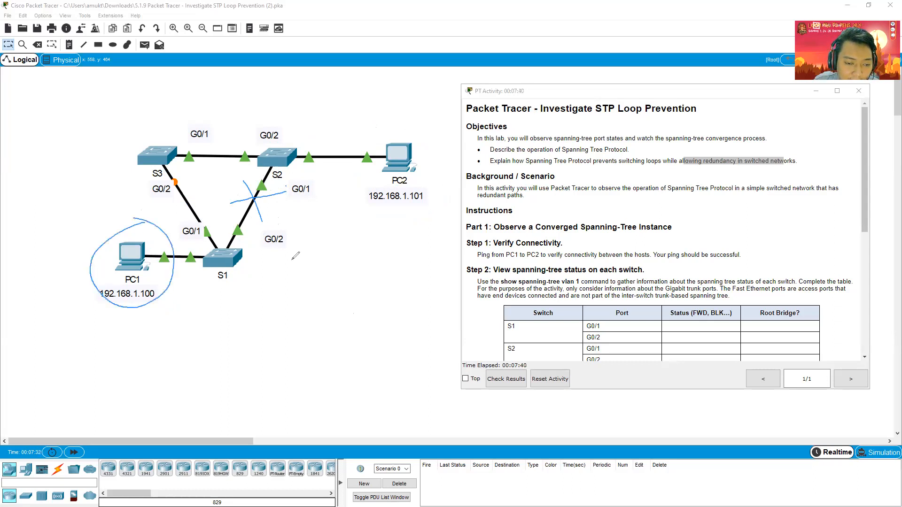
{"action": "mouse_move", "coordinate": [410, 133]}
{"action": "left_mouse_down"}
{"action": "mouse_move", "coordinate": [374, 223]}
{"action": "mouse_move", "coordinate": [412, 129]}
{"action": "left_mouse_up"}
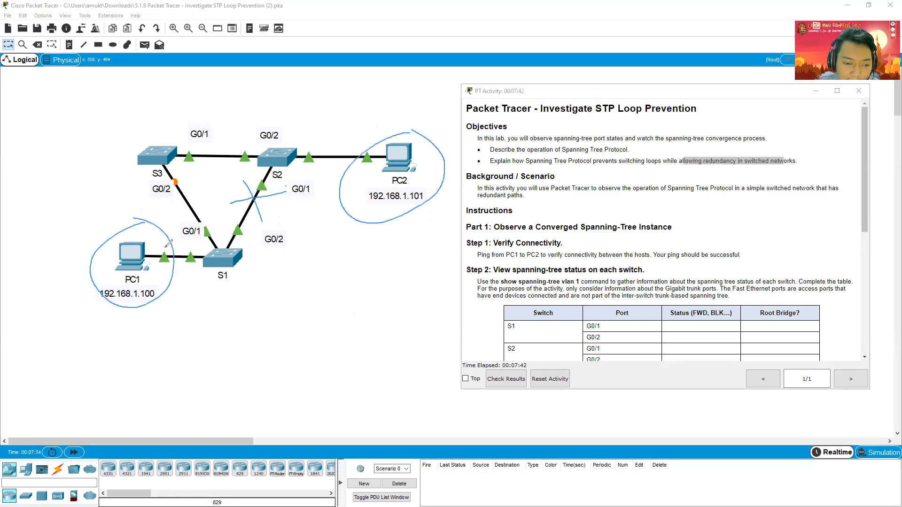
{"action": "mouse_move", "coordinate": [180, 177]}
{"action": "left_mouse_down"}
{"action": "mouse_move", "coordinate": [165, 186]}
{"action": "mouse_move", "coordinate": [184, 178]}
{"action": "left_mouse_up"}
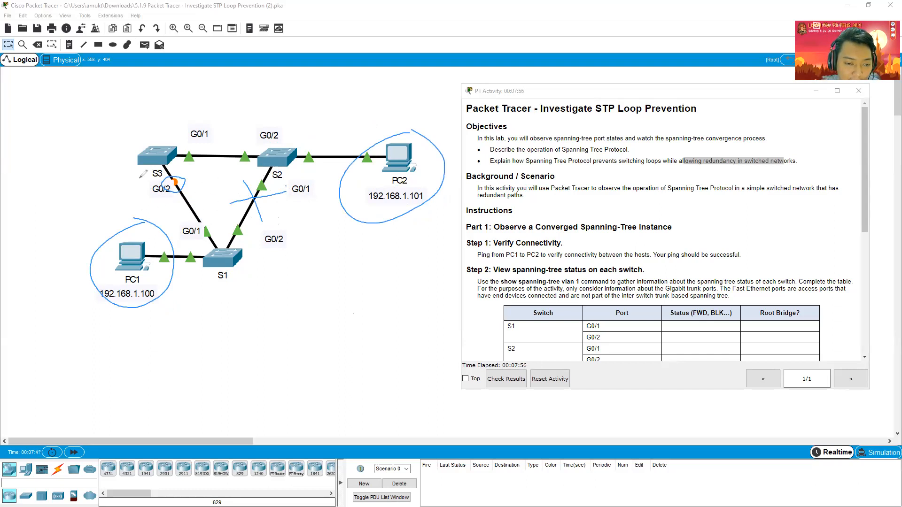
{"action": "mouse_move", "coordinate": [286, 185]}
{"action": "left_mouse_down"}
{"action": "mouse_move", "coordinate": [232, 212]}
{"action": "mouse_move", "coordinate": [286, 187]}
{"action": "left_mouse_up"}
{"action": "mouse_move", "coordinate": [189, 171]}
{"action": "left_mouse_down"}
{"action": "mouse_move", "coordinate": [156, 182]}
{"action": "mouse_move", "coordinate": [190, 170]}
{"action": "left_mouse_up"}
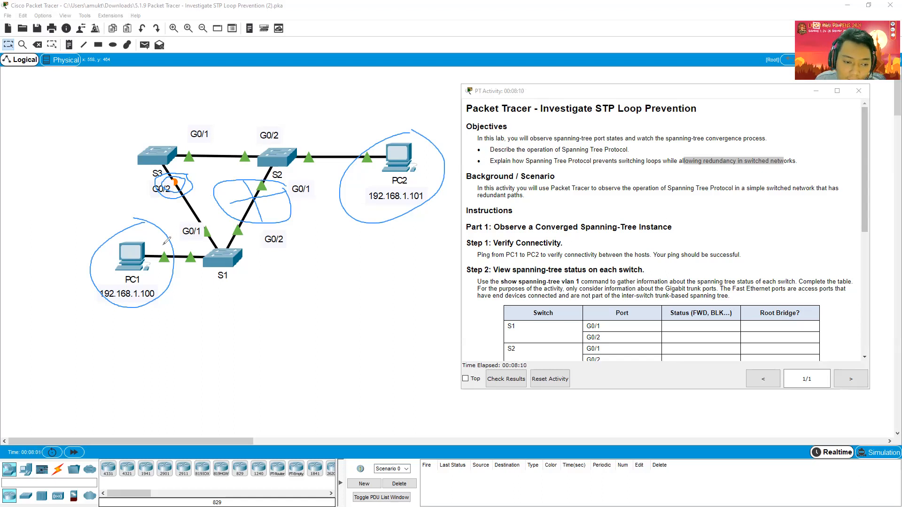
- Trace the redundant path from PC1 through S1, S3 and S2 to PC2, circling the switches and re-circling the failed S1–S2 link
{"action": "mouse_move", "coordinate": [155, 247]}
{"action": "left_mouse_down"}
{"action": "mouse_move", "coordinate": [207, 250]}
{"action": "mouse_move", "coordinate": [251, 296]}
{"action": "mouse_move", "coordinate": [208, 244]}
{"action": "left_mouse_up"}
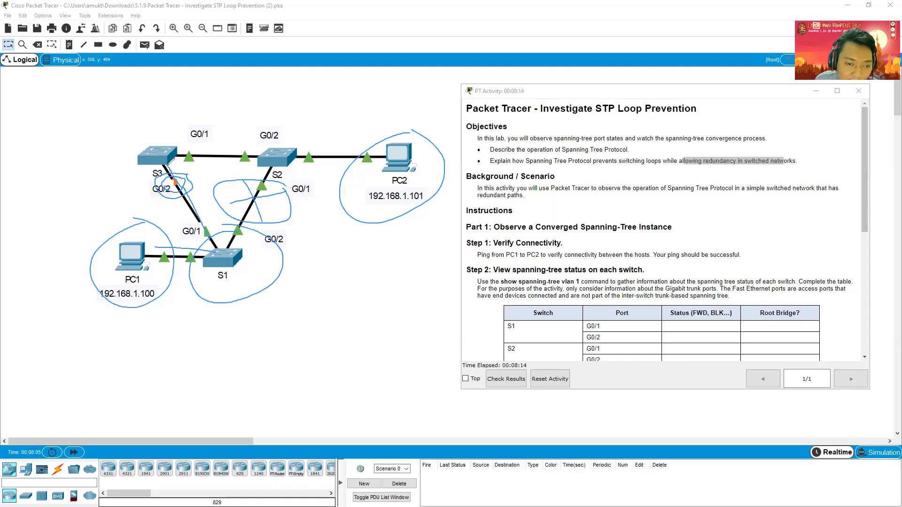
{"action": "mouse_move", "coordinate": [174, 128]}
{"action": "left_mouse_down"}
{"action": "mouse_move", "coordinate": [200, 155]}
{"action": "mouse_move", "coordinate": [193, 131]}
{"action": "left_mouse_up"}
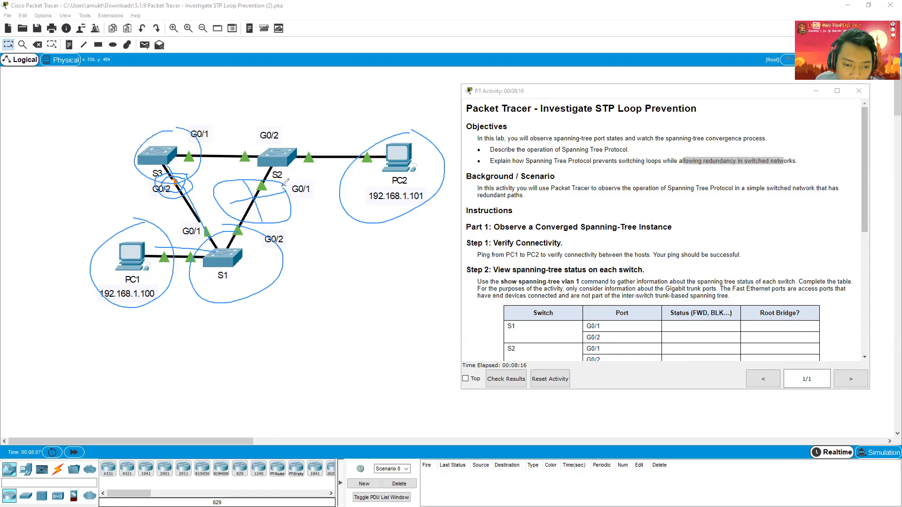
{"action": "mouse_move", "coordinate": [241, 175]}
{"action": "left_mouse_down"}
{"action": "mouse_move", "coordinate": [285, 179]}
{"action": "mouse_move", "coordinate": [272, 199]}
{"action": "left_mouse_up"}
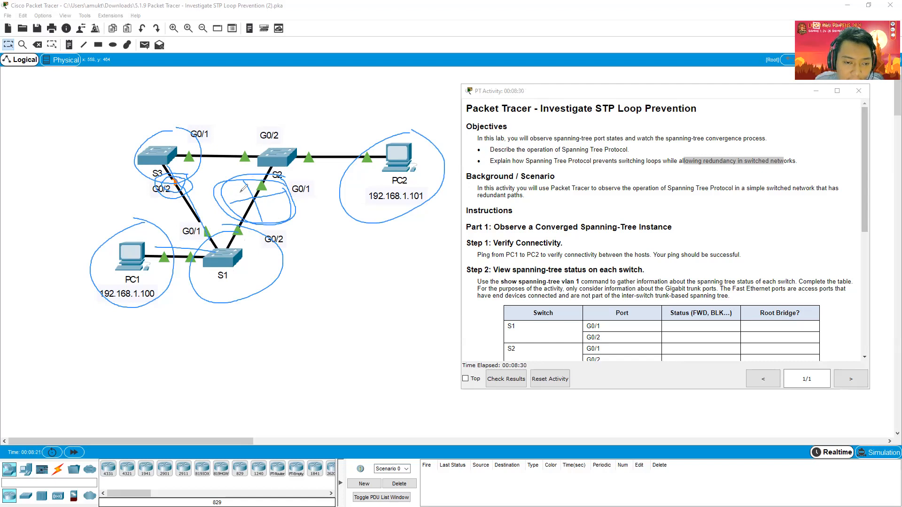
{"action": "mouse_move", "coordinate": [199, 137]}
{"action": "left_mouse_down"}
{"action": "mouse_move", "coordinate": [261, 144]}
{"action": "mouse_move", "coordinate": [259, 172]}
{"action": "mouse_move", "coordinate": [315, 140]}
{"action": "mouse_move", "coordinate": [405, 130]}
{"action": "mouse_move", "coordinate": [375, 132]}
{"action": "mouse_move", "coordinate": [339, 169]}
{"action": "left_mouse_up"}
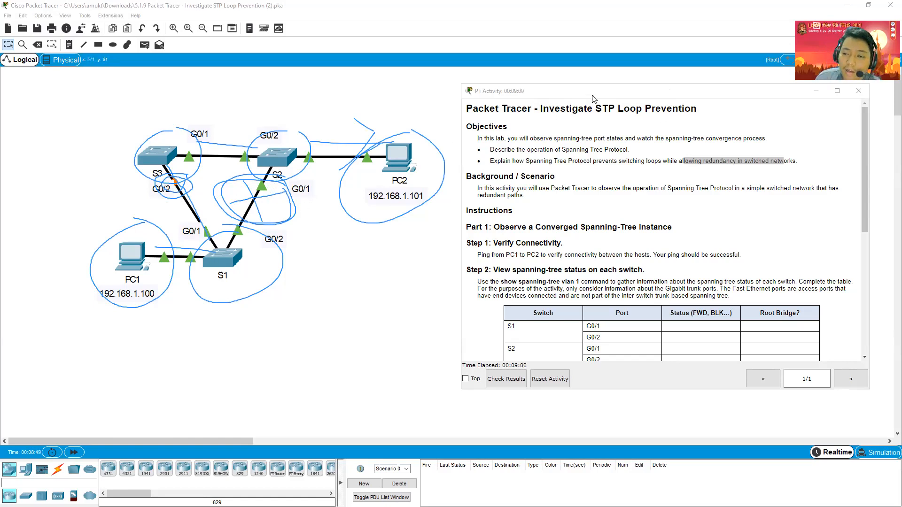
- Read the activity's background, the Part 1 heading and the Step 1 instructions on pinging from PC1 to PC2
{"action": "left_click", "coordinate": [624, 144]}
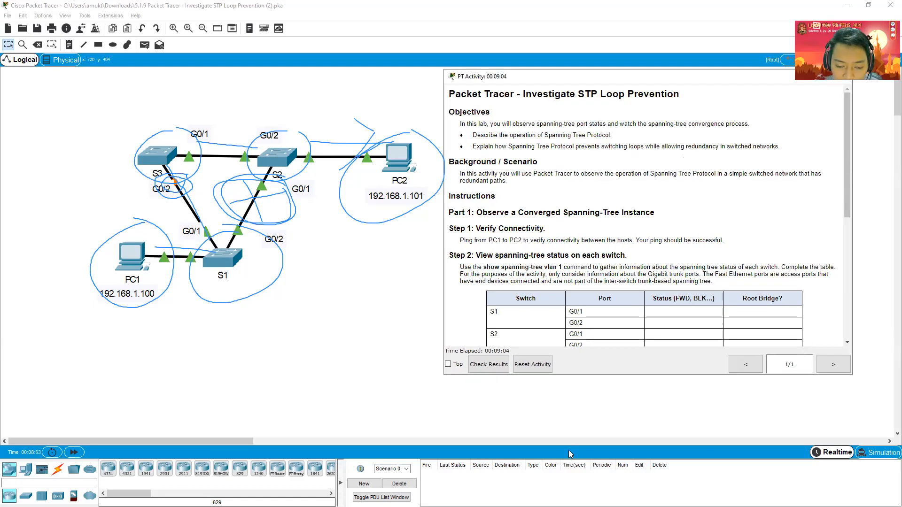
{"action": "scroll", "coordinate": [543, 172], "scroll_direction": "down", "scroll_amount": 3}
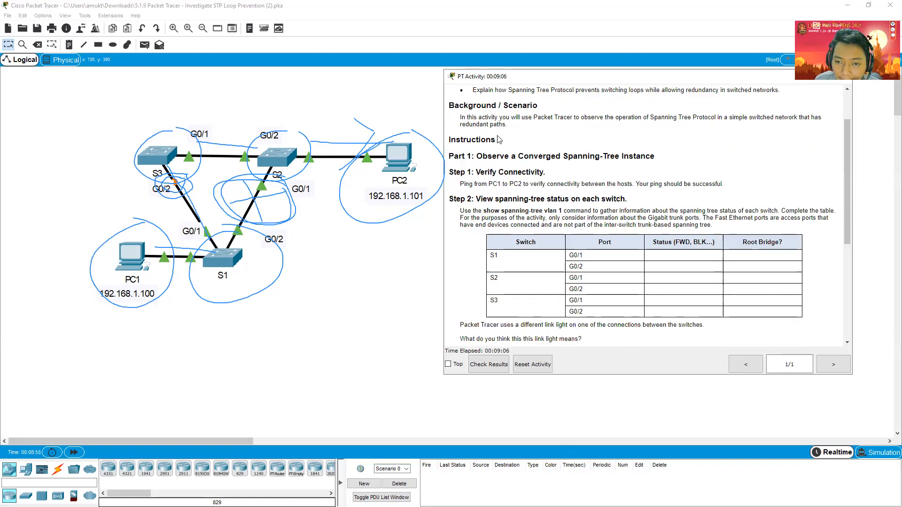
{"action": "left_click_drag", "start_coordinate": [477, 118], "coordinate": [773, 126]}
{"action": "left_click", "coordinate": [594, 165]}
{"action": "scroll", "coordinate": [545, 150], "scroll_direction": "down", "scroll_amount": 2}
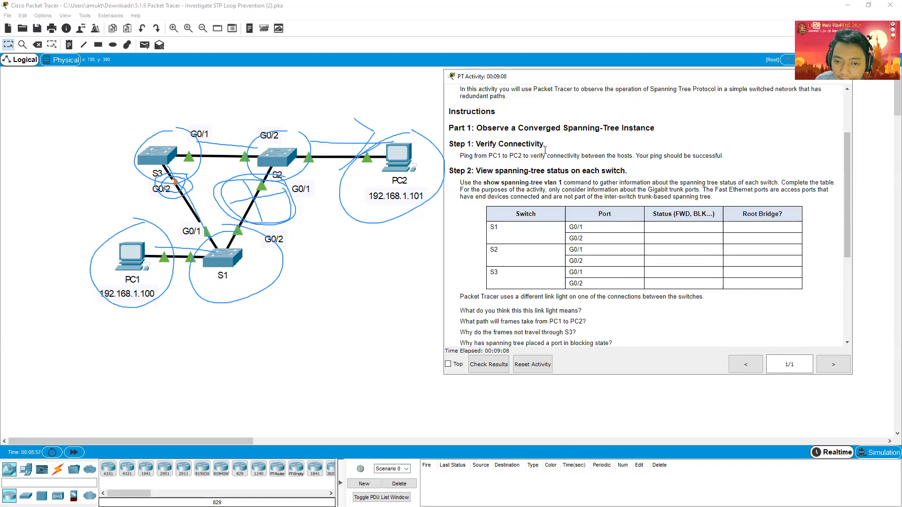
{"action": "left_click_drag", "start_coordinate": [477, 129], "coordinate": [665, 130]}
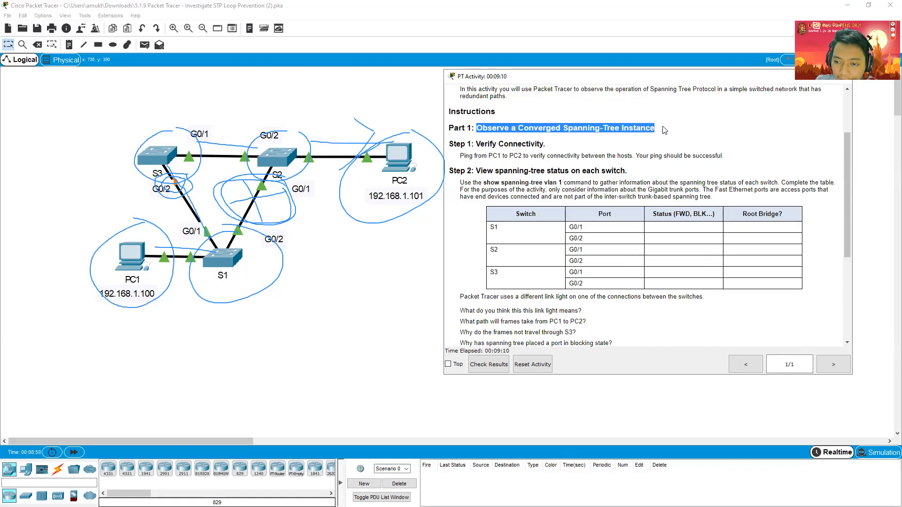
{"action": "left_click", "coordinate": [488, 145]}
{"action": "left_click_drag", "start_coordinate": [459, 146], "coordinate": [550, 144]}
{"action": "left_click", "coordinate": [504, 156]}
{"action": "left_click_drag", "start_coordinate": [464, 156], "coordinate": [696, 156]}
{"action": "left_click_drag", "start_coordinate": [637, 156], "coordinate": [747, 160]}
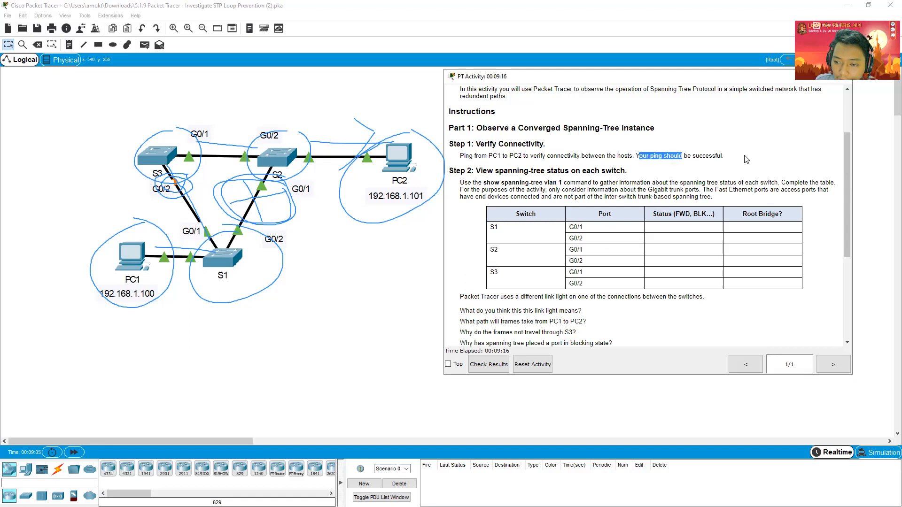
- Clear all annotations from the topology and open the Command Prompt on PC1
{"action": "left_click", "coordinate": [379, 295]}
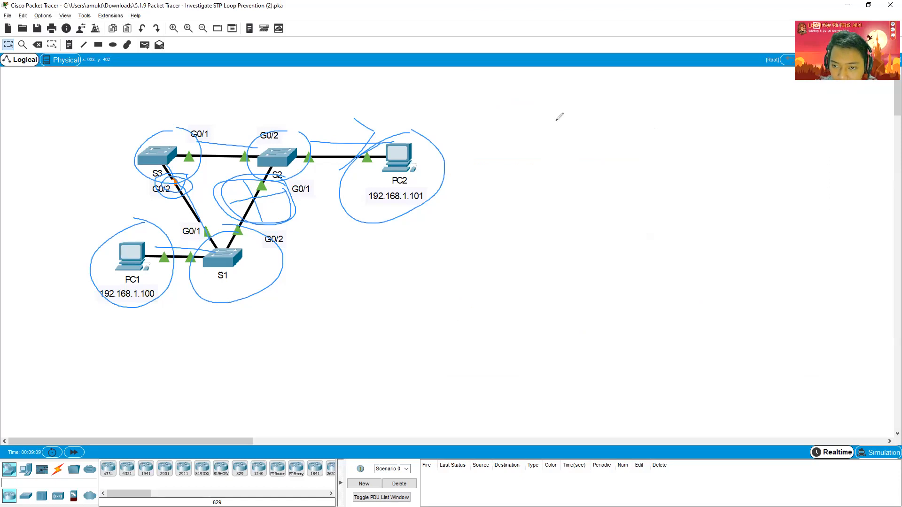
{"action": "key", "text": "Escape"}
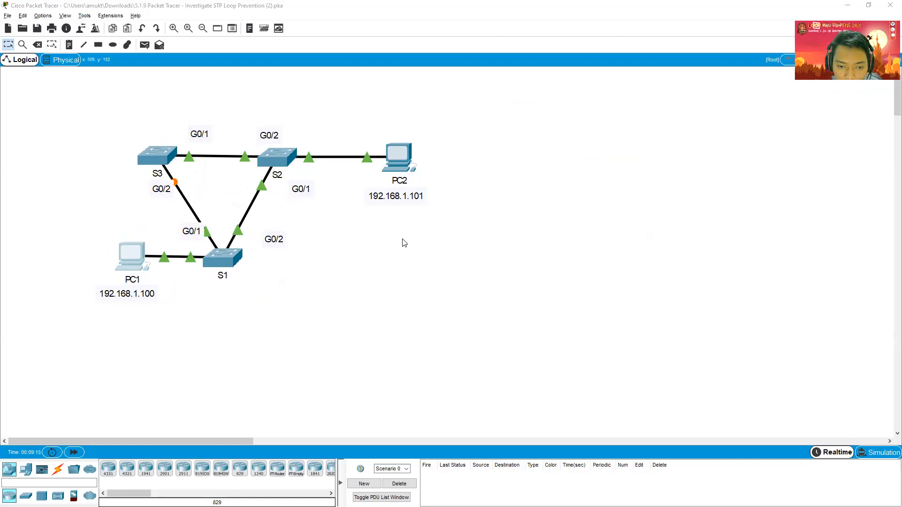
{"action": "key", "text": "alt+Tab"}
{"action": "left_click", "coordinate": [508, 264]}
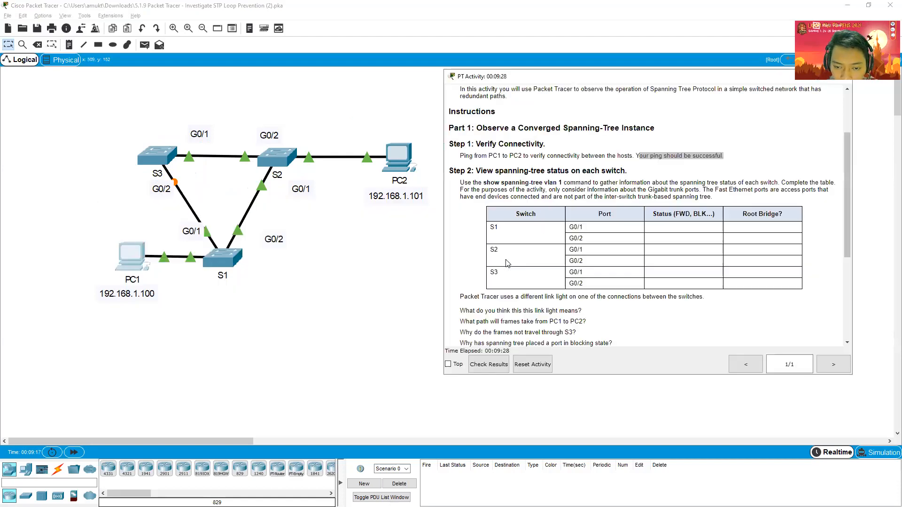
{"action": "key", "text": "alt+Tab"}
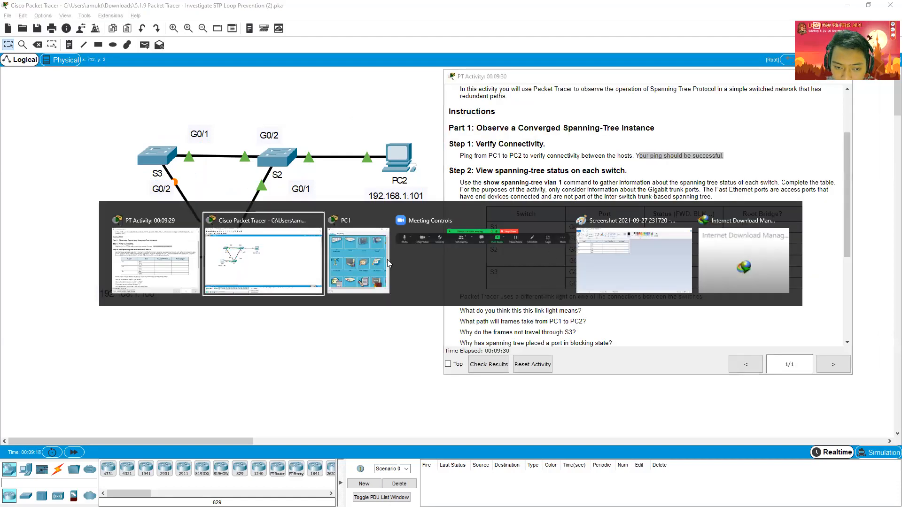
{"action": "left_click", "coordinate": [350, 268]}
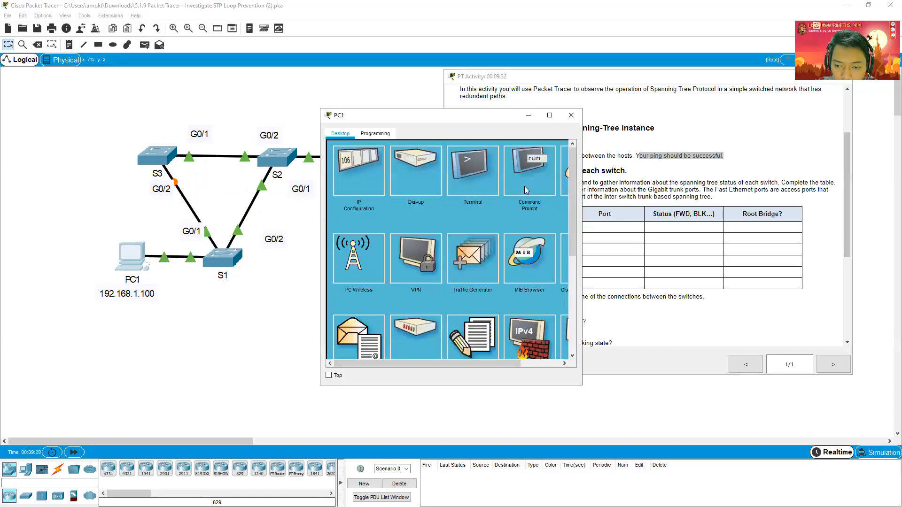
{"action": "left_click", "coordinate": [525, 186]}
- Ping PC2 at 192.168.1.101 from PC1's Command Prompt, copying the address from PC2's topology label
{"action": "left_click_drag", "start_coordinate": [489, 115], "coordinate": [601, 115]}
{"action": "double_click", "coordinate": [383, 197]}
{"action": "left_click", "coordinate": [444, 218]}
{"action": "key", "text": "alt+Tab"}
{"action": "left_click", "coordinate": [271, 266]}
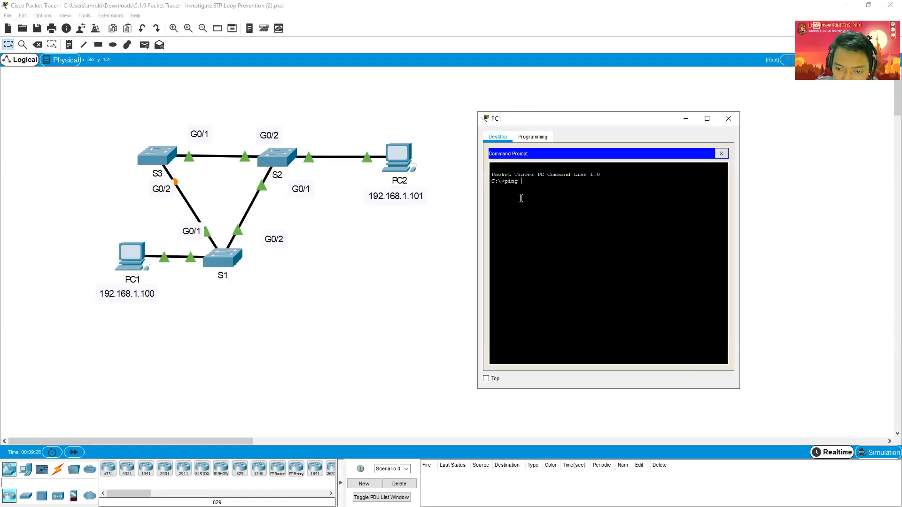
{"action": "right_click", "coordinate": [554, 230]}
{"action": "left_click", "coordinate": [577, 245]}
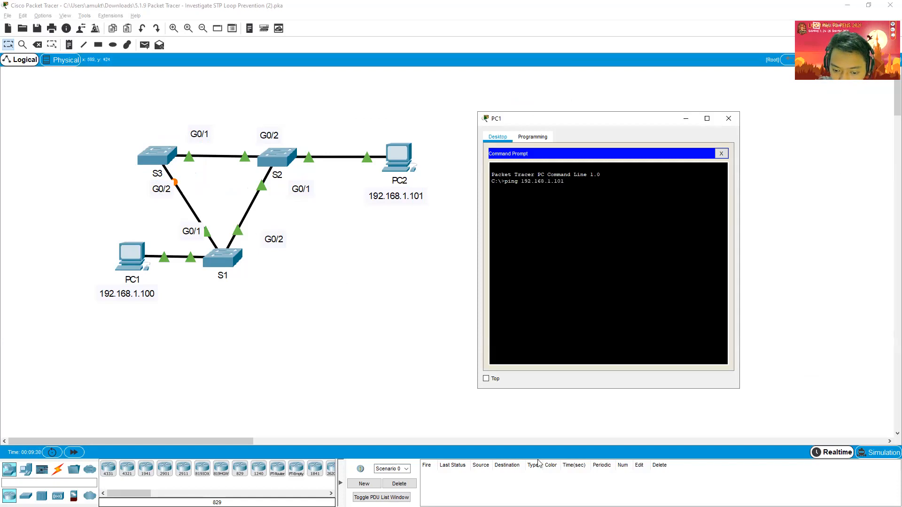
{"action": "left_click", "coordinate": [403, 234]}
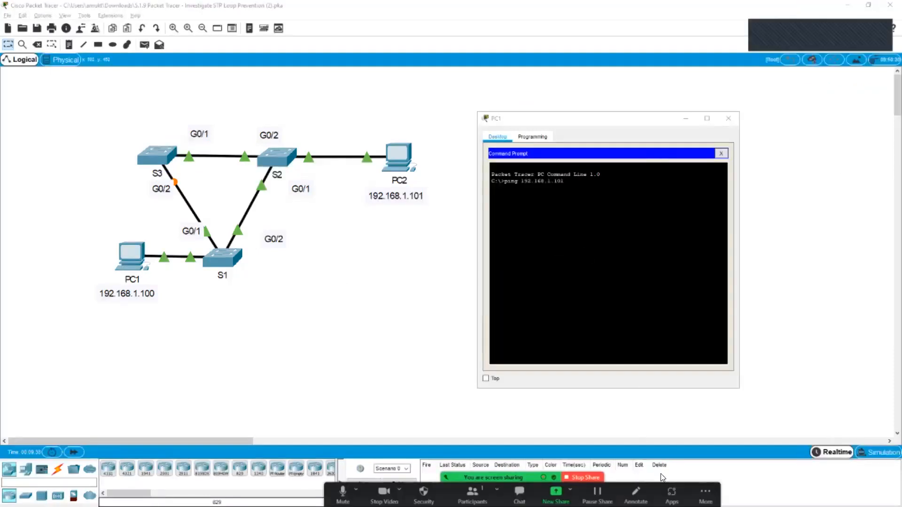
{"action": "left_click", "coordinate": [614, 214]}
{"action": "key", "text": "Return"}
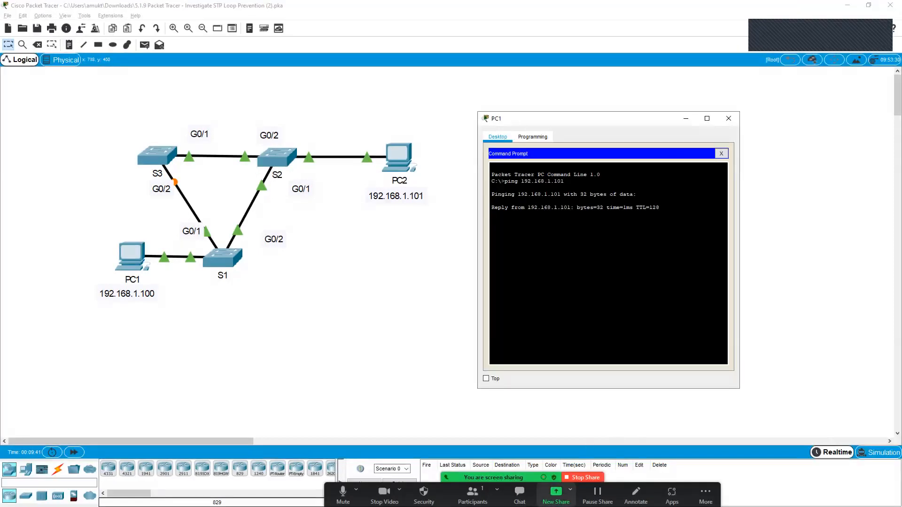
{"action": "left_click_drag", "start_coordinate": [604, 121], "coordinate": [572, 80]}
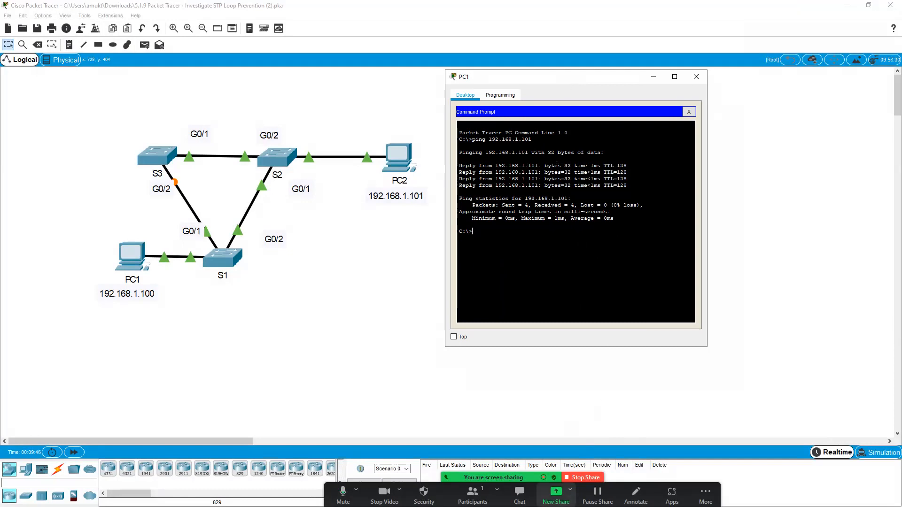
{"action": "left_click", "coordinate": [565, 492]}
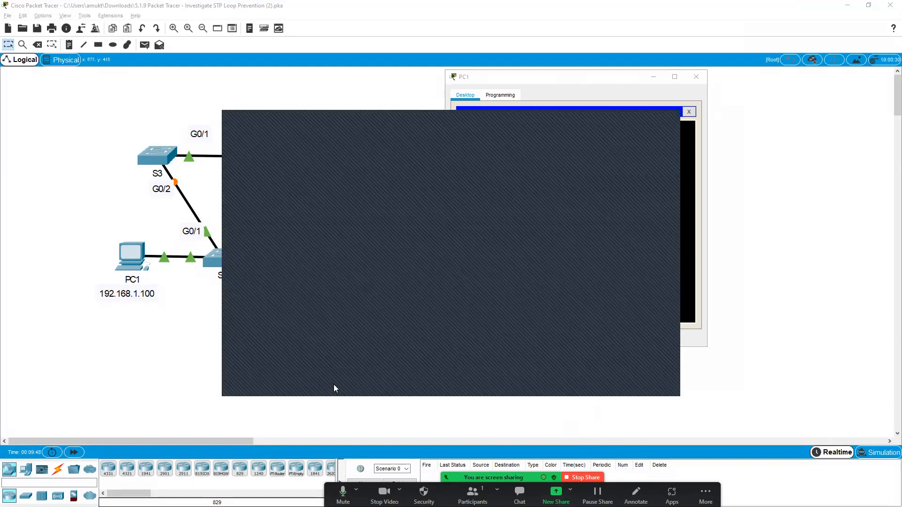
{"action": "left_click", "coordinate": [641, 387]}
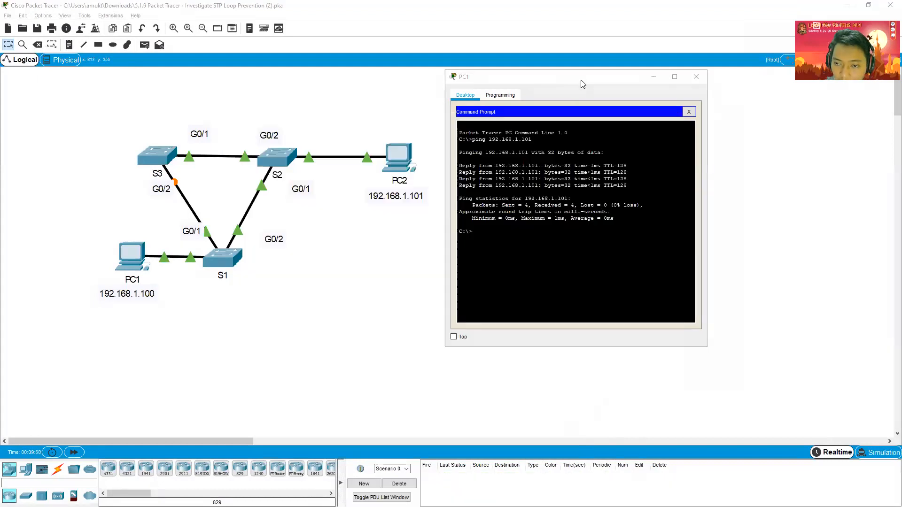
- Switch to the activity window and read the Step 2 instructions on using show spanning-tree vlan 1 for the Gigabit trunk ports
{"action": "left_click_drag", "start_coordinate": [583, 82], "coordinate": [587, 95]}
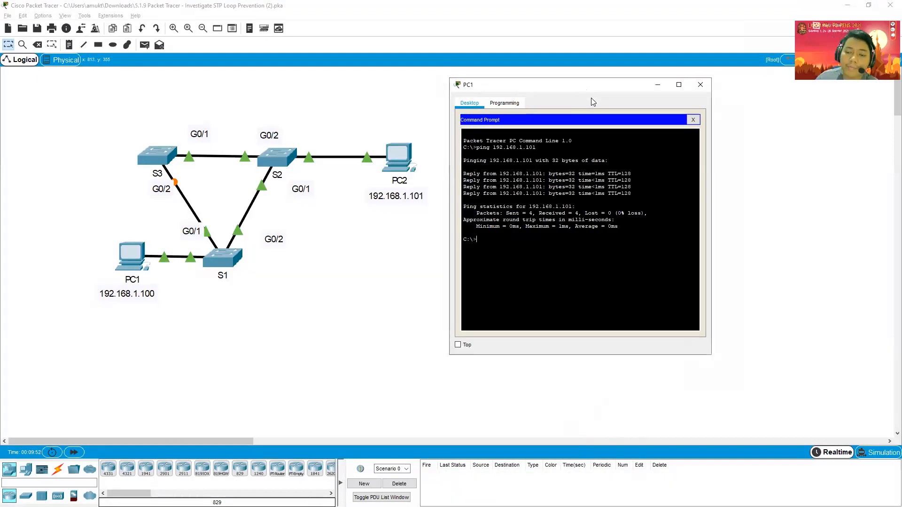
{"action": "key", "text": "alt+Tab"}
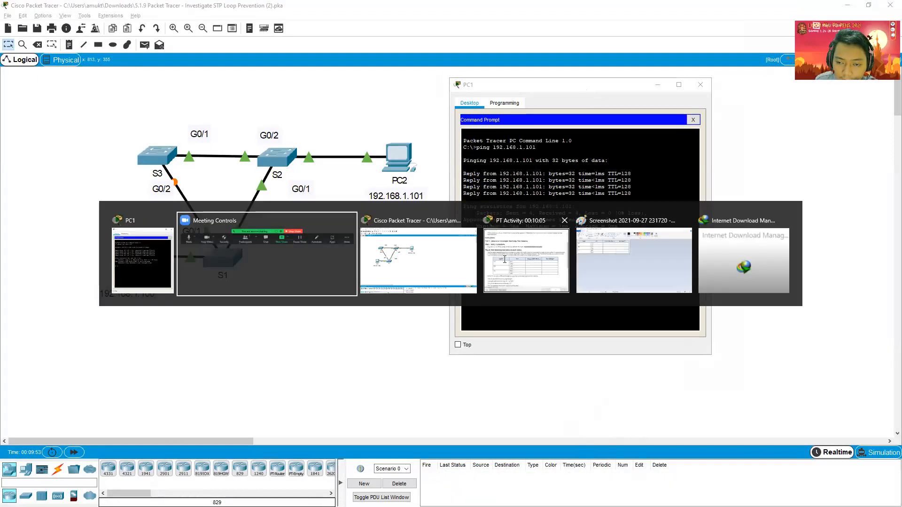
{"action": "left_click", "coordinate": [505, 260]}
{"action": "left_click_drag", "start_coordinate": [638, 156], "coordinate": [728, 158]}
{"action": "left_click", "coordinate": [698, 181]}
{"action": "scroll", "coordinate": [695, 185], "scroll_direction": "down", "scroll_amount": 1}
{"action": "left_click_drag", "start_coordinate": [450, 142], "coordinate": [611, 144]}
{"action": "left_click_drag", "start_coordinate": [520, 143], "coordinate": [625, 147]}
{"action": "left_click", "coordinate": [636, 151]}
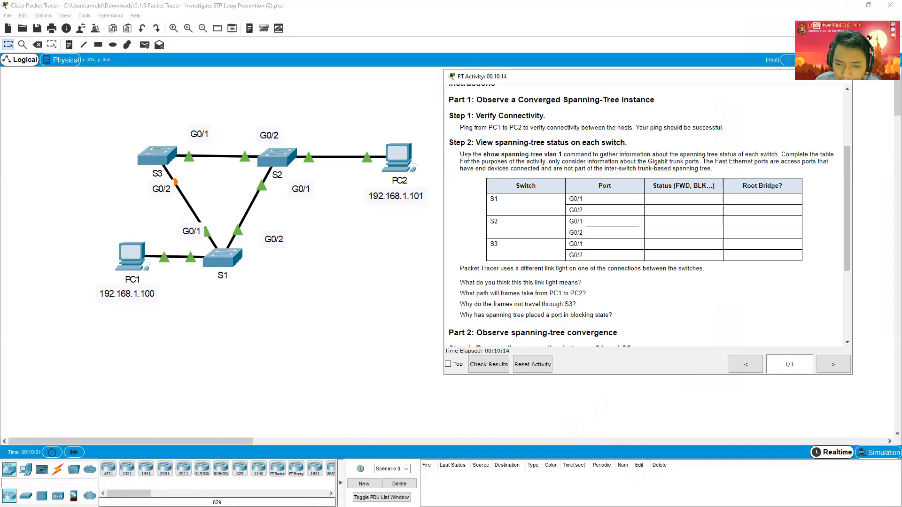
{"action": "left_click_drag", "start_coordinate": [464, 155], "coordinate": [545, 169]}
{"action": "left_click", "coordinate": [675, 168]}
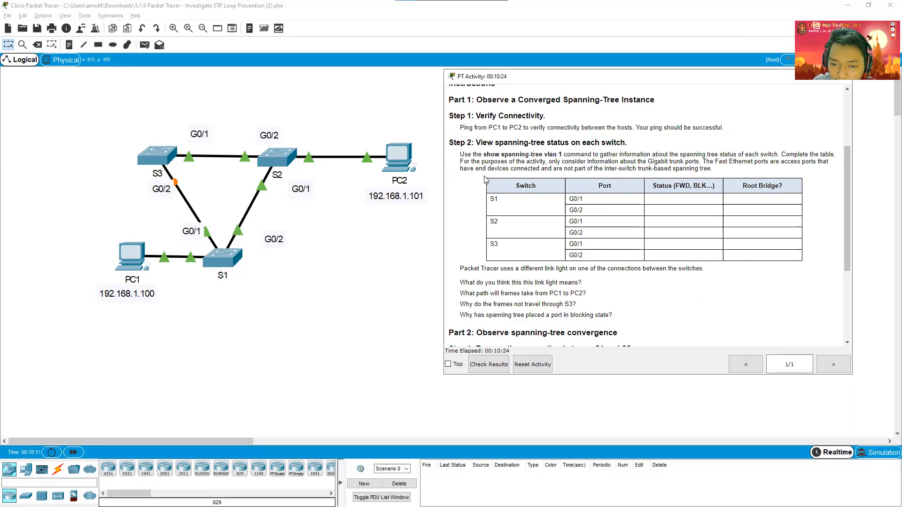
- Capture a screenshot of the blank Switch/Port/Status/Root Bridge table and switch to its copy in Paint
{"action": "key", "text": "super+shift+s"}
{"action": "left_click_drag", "start_coordinate": [482, 176], "coordinate": [807, 261]}
{"action": "key", "text": "alt+Tab"}
{"action": "left_click", "coordinate": [660, 266]}
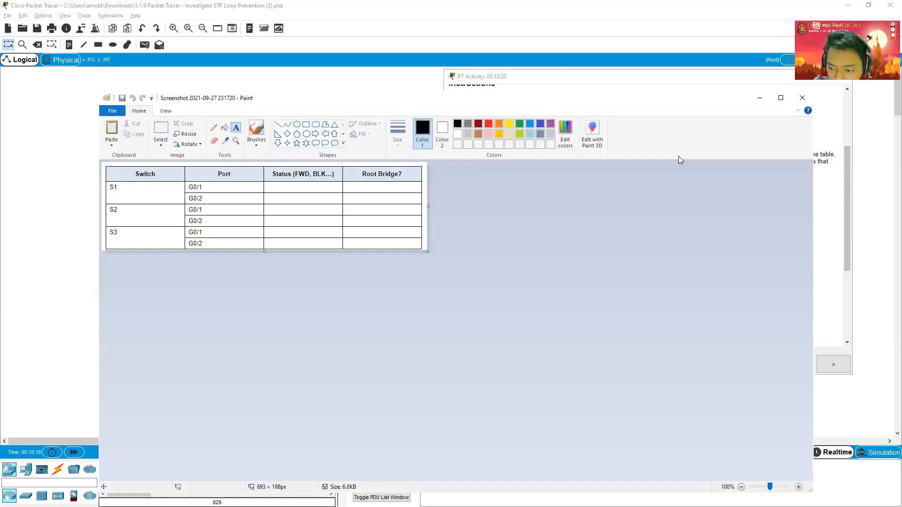
{"action": "left_click_drag", "start_coordinate": [504, 89], "coordinate": [485, 94]}
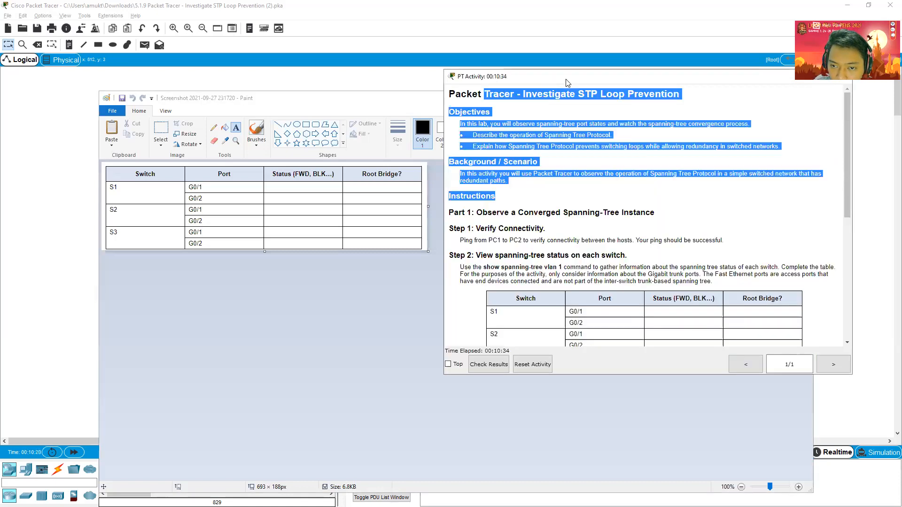
{"action": "key", "text": "alt+Tab"}
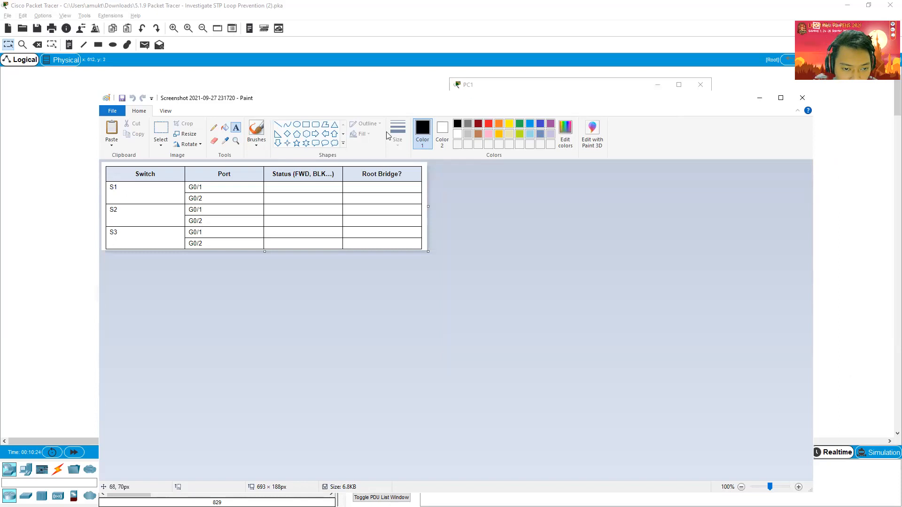
- Shrink the Paint window around the status table and place it beside the switch triangle in the topology
{"action": "key", "text": "alt+Tab"}
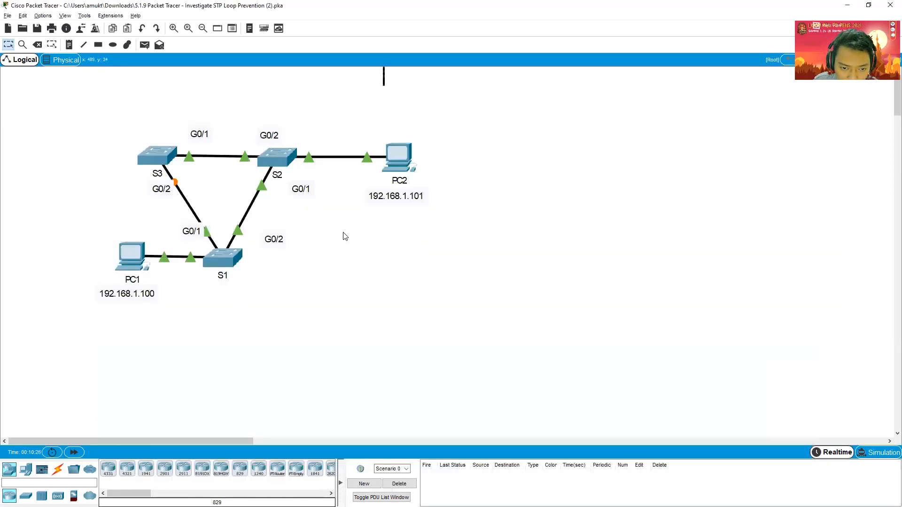
{"action": "key", "text": "alt+Tab"}
{"action": "key", "text": "alt+Tab"}
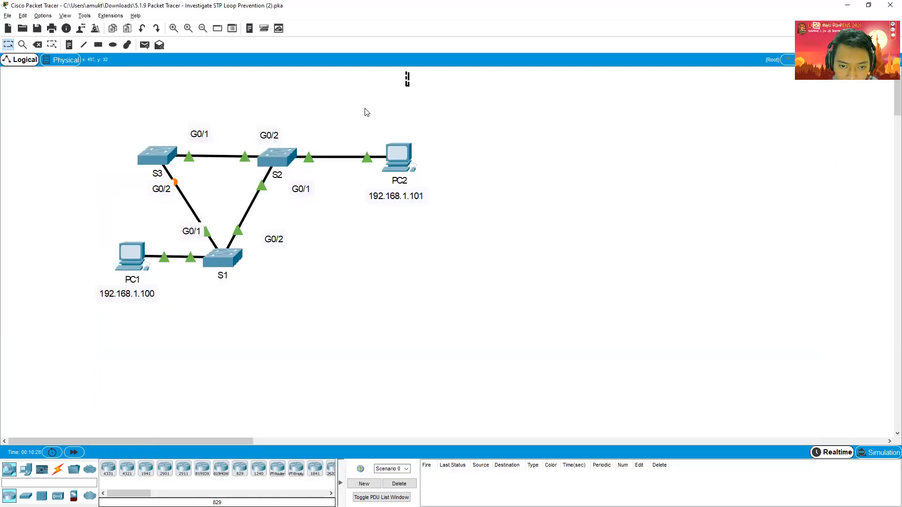
{"action": "key", "text": "alt+Tab"}
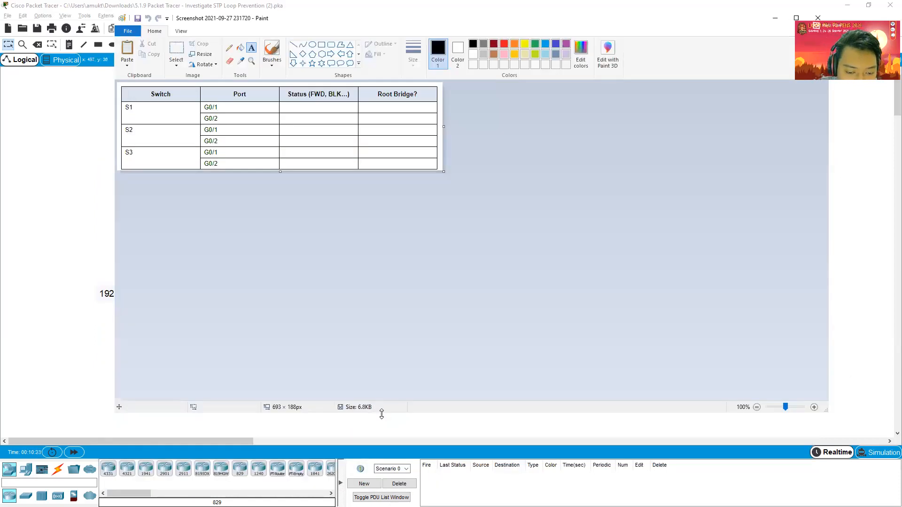
{"action": "left_click_drag", "start_coordinate": [382, 414], "coordinate": [381, 237]}
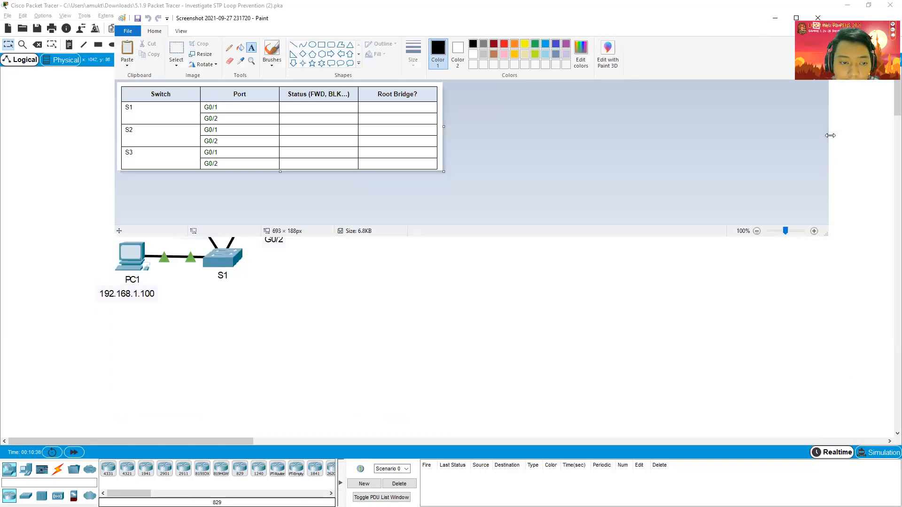
{"action": "left_click_drag", "start_coordinate": [343, 31], "coordinate": [618, 102]}
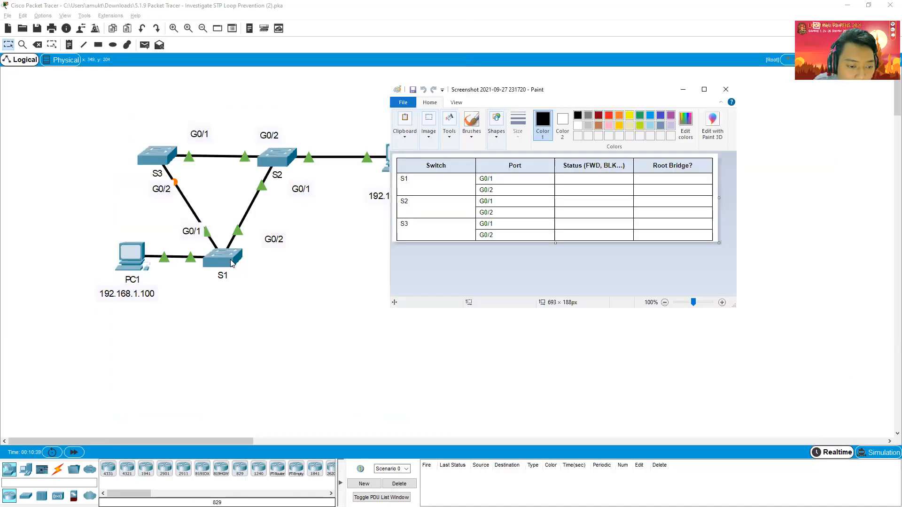
- Open switch S1's CLI, arrange it next to the Paint table, and start the console session
{"action": "left_click", "coordinate": [332, 266]}
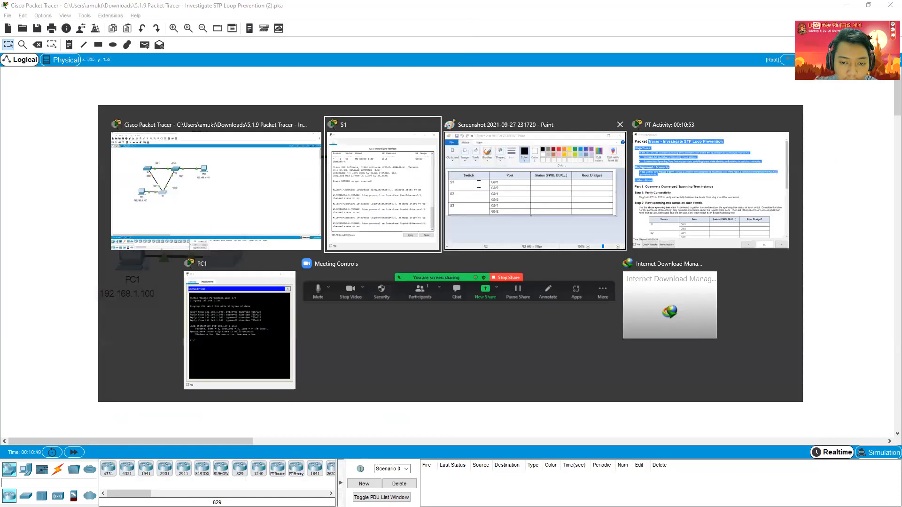
{"action": "key", "text": "alt+Tab"}
{"action": "left_click", "coordinate": [548, 193]}
{"action": "key", "text": "alt+Tab"}
{"action": "left_click", "coordinate": [547, 174]}
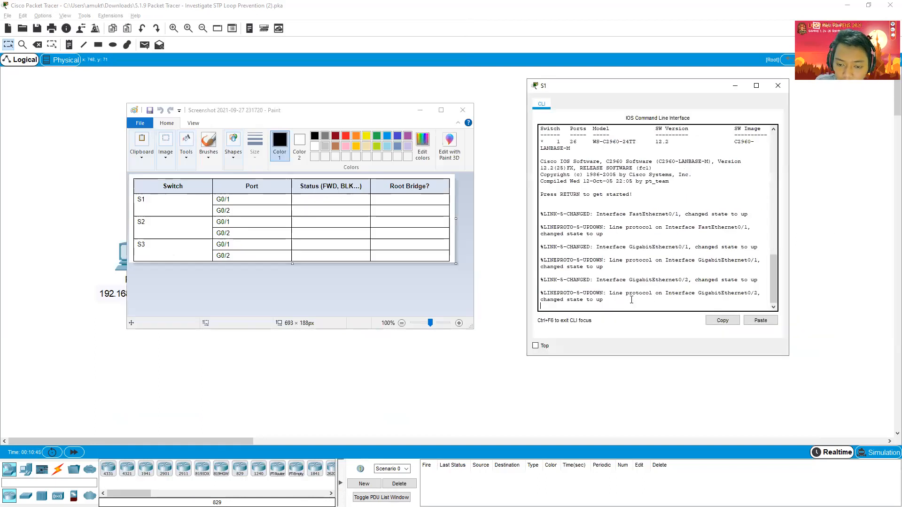
{"action": "key", "text": "Return"}
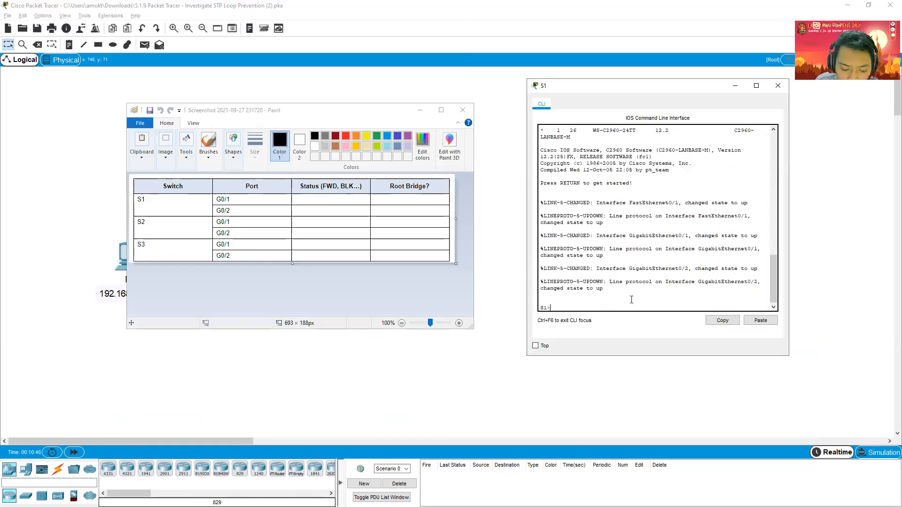
- Place the activity window beside S1's CLI and review the instructions from Part 1 through Part 2
{"action": "key", "text": "alt+Tab"}
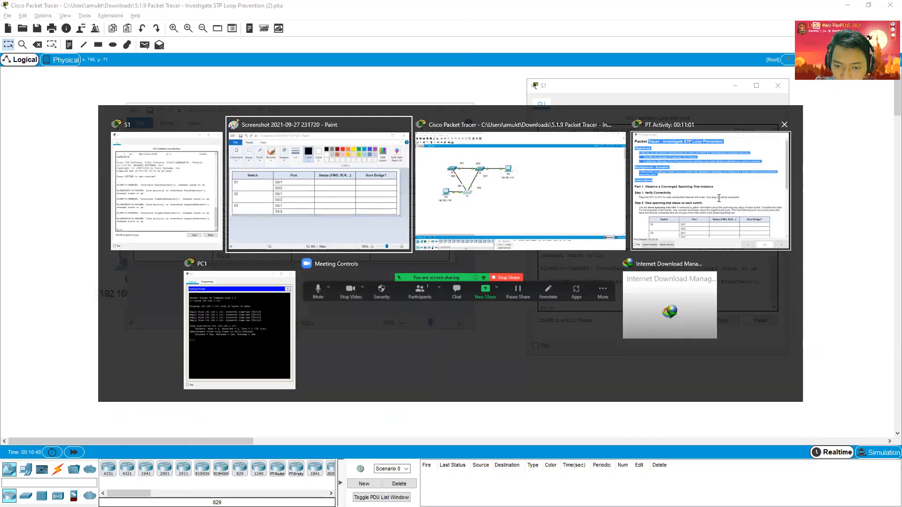
{"action": "key", "text": "Tab"}
{"action": "key", "text": "Tab"}
{"action": "left_click_drag", "start_coordinate": [511, 107], "coordinate": [353, 34]}
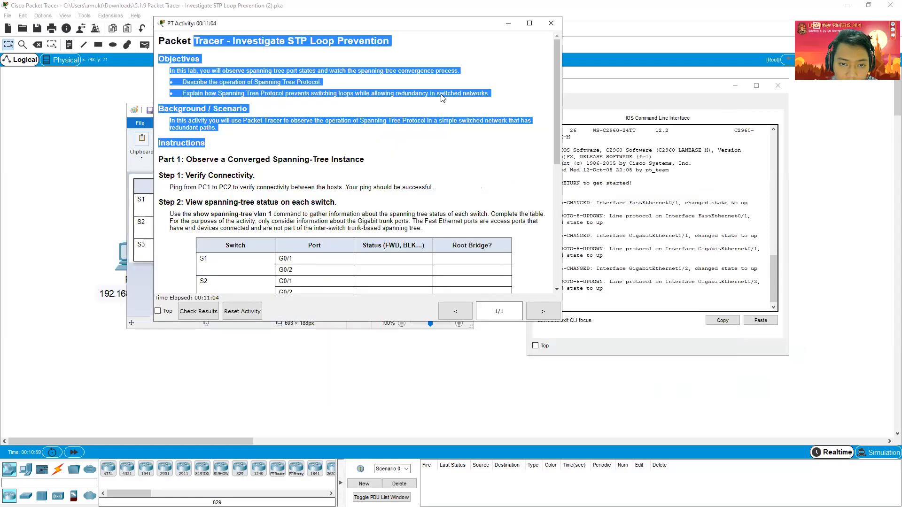
{"action": "scroll", "coordinate": [350, 162], "scroll_direction": "down", "scroll_amount": 3}
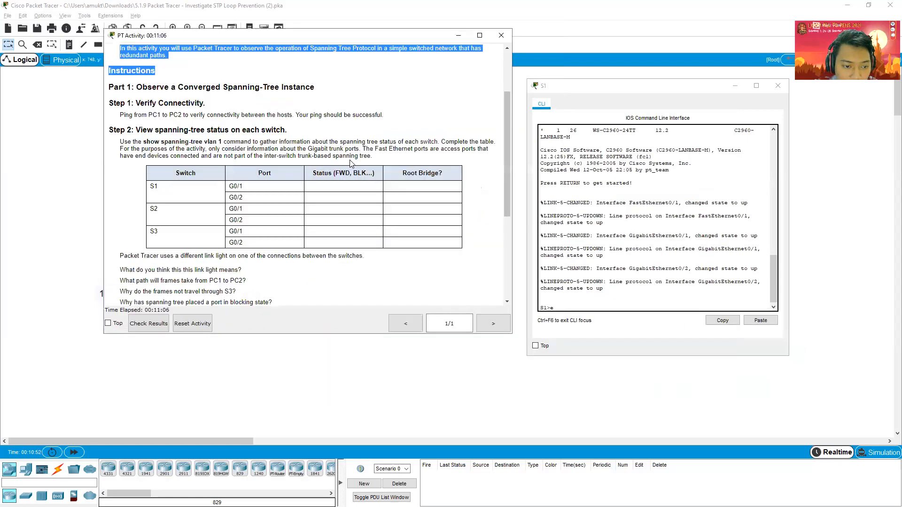
{"action": "scroll", "coordinate": [394, 176], "scroll_direction": "down", "scroll_amount": 6}
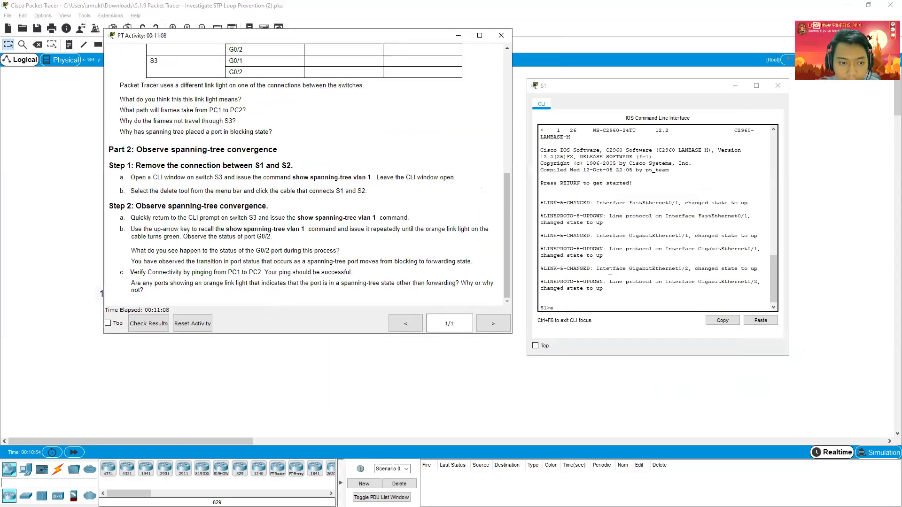
- Enter privileged EXEC mode on S1 with the enable command
{"action": "left_click", "coordinate": [647, 304]}
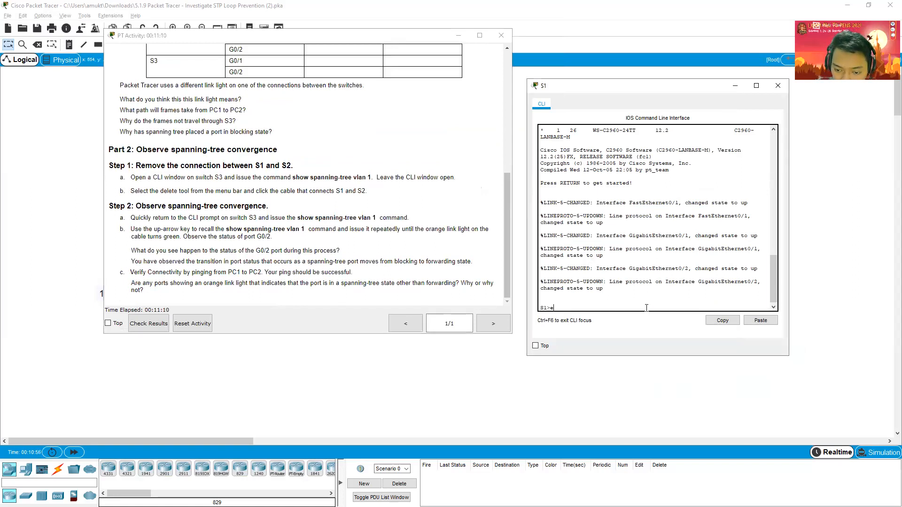
{"action": "type", "text": "enab"}
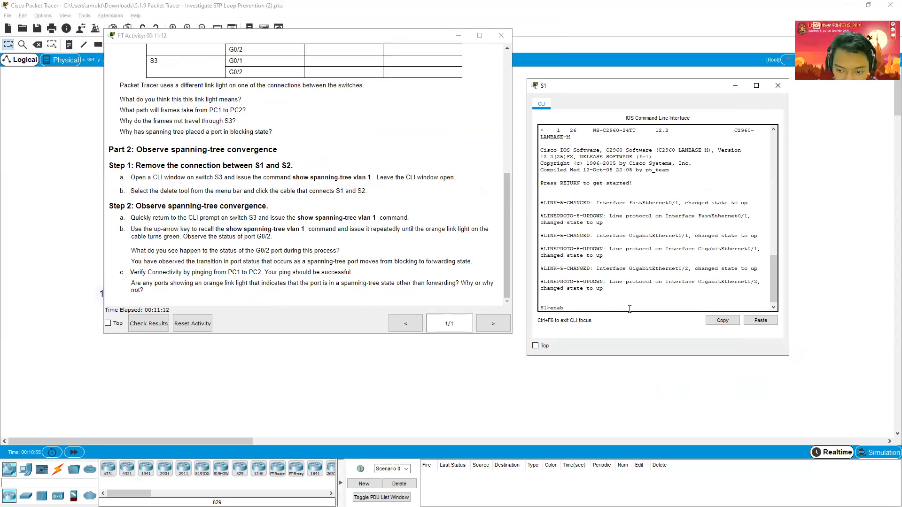
{"action": "type", "text": "le"}
{"action": "key", "text": "Return"}
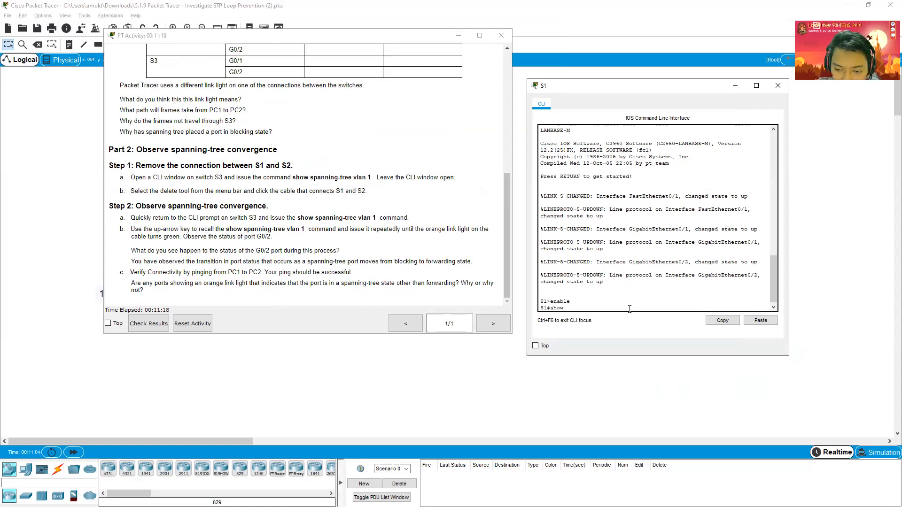
- Run show spanning-tree vlan 1 on S1 and widen the CLI window so the output lines fit
{"action": "type", "text": "show spanning-tree va"}
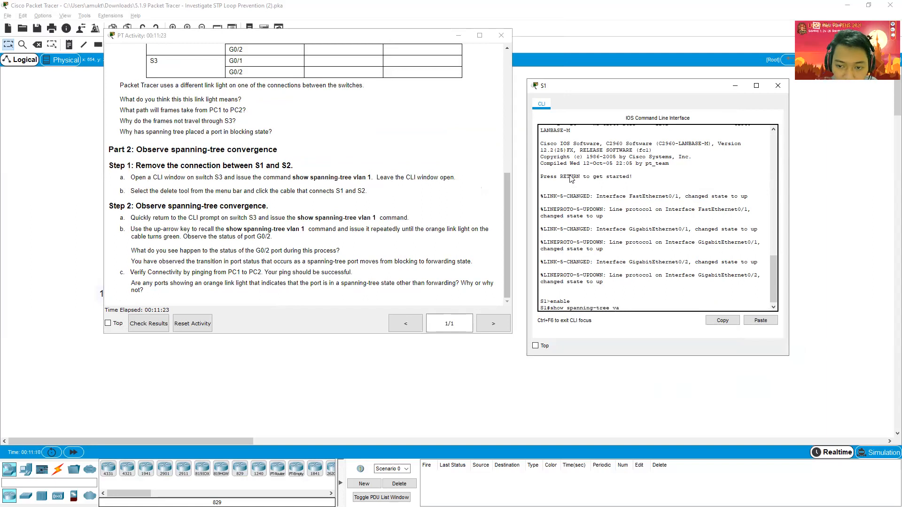
{"action": "key", "text": "alt+Tab"}
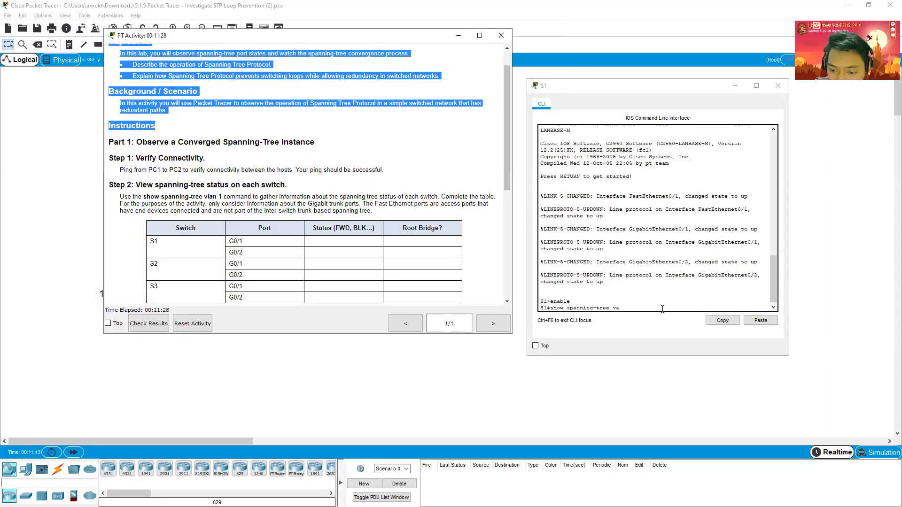
{"action": "left_click", "coordinate": [662, 309]}
{"action": "key", "text": "BackSpace"}
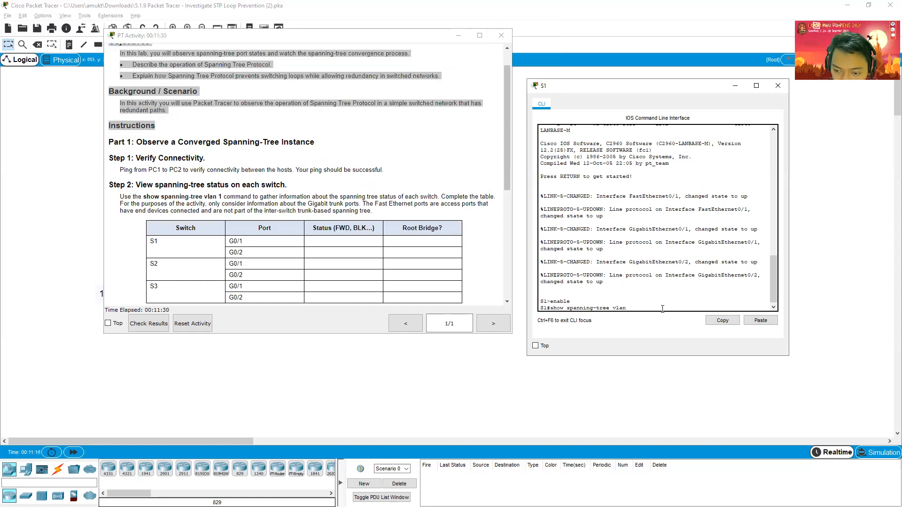
{"action": "type", "text": "1"}
{"action": "key", "text": "Return"}
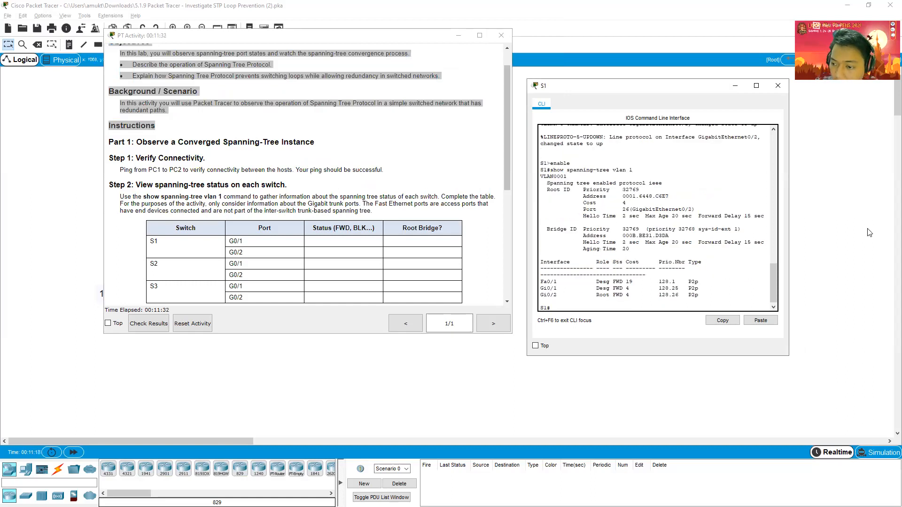
{"action": "left_click_drag", "start_coordinate": [789, 181], "coordinate": [898, 181]}
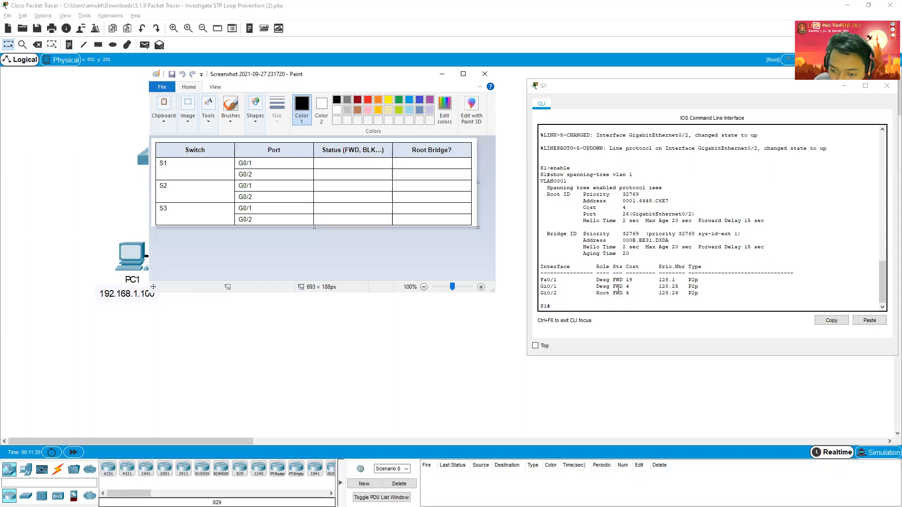
- Check G0/1's status in S1's output and enter FWD in the Status cell for S1 G0/1 in the Paint table
{"action": "double_click", "coordinate": [620, 286]}
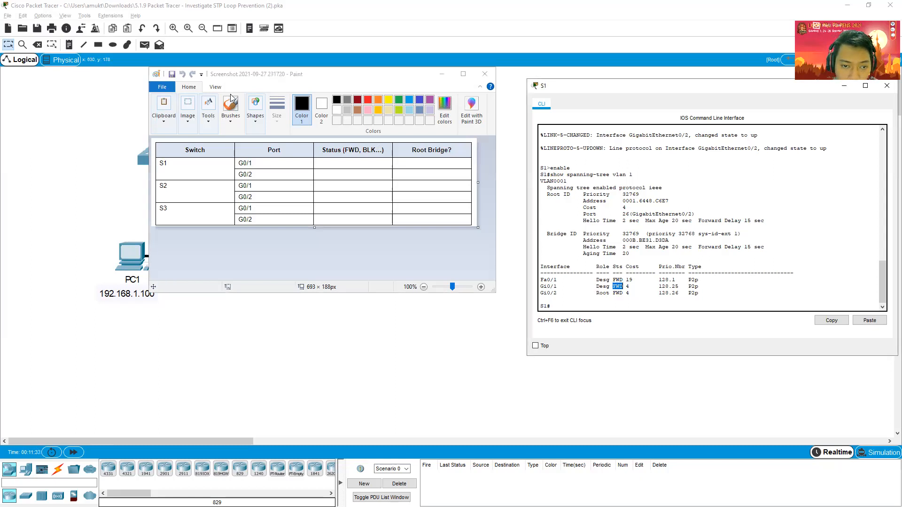
{"action": "left_click", "coordinate": [500, 109]}
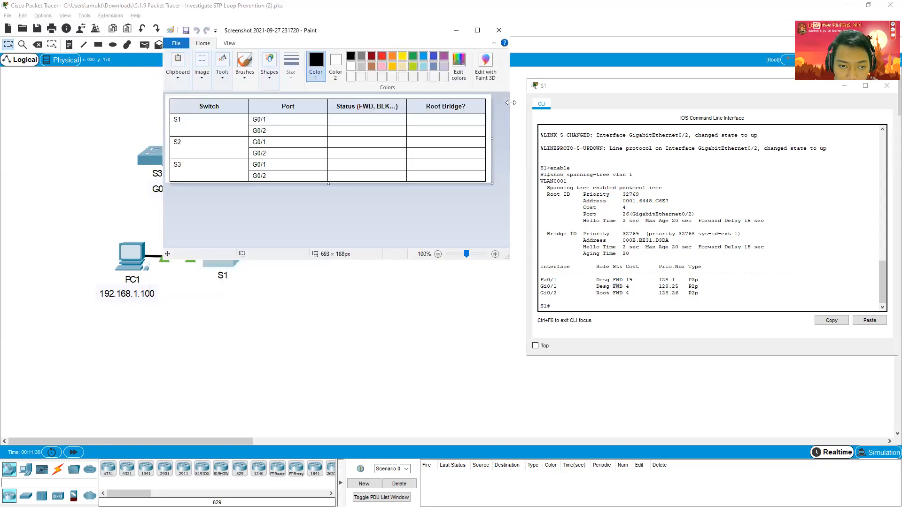
{"action": "left_click_drag", "start_coordinate": [511, 102], "coordinate": [577, 103]}
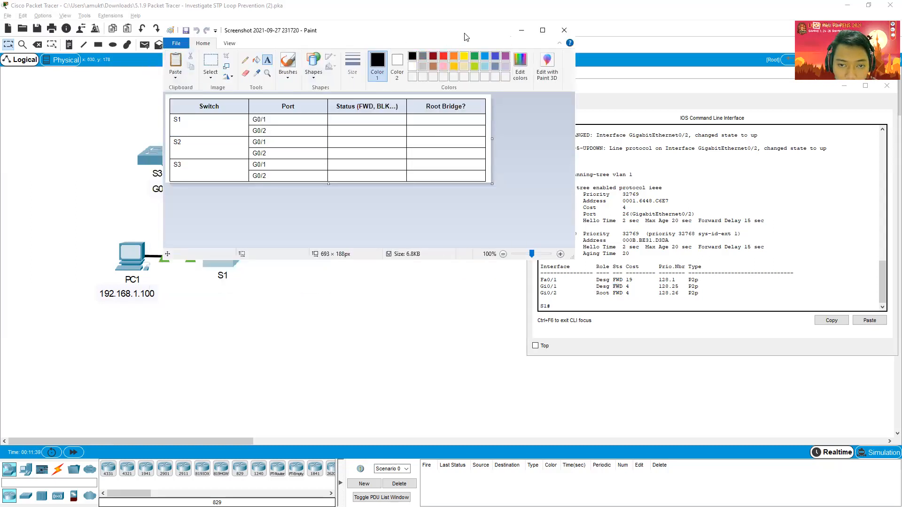
{"action": "double_click", "coordinate": [427, 32]}
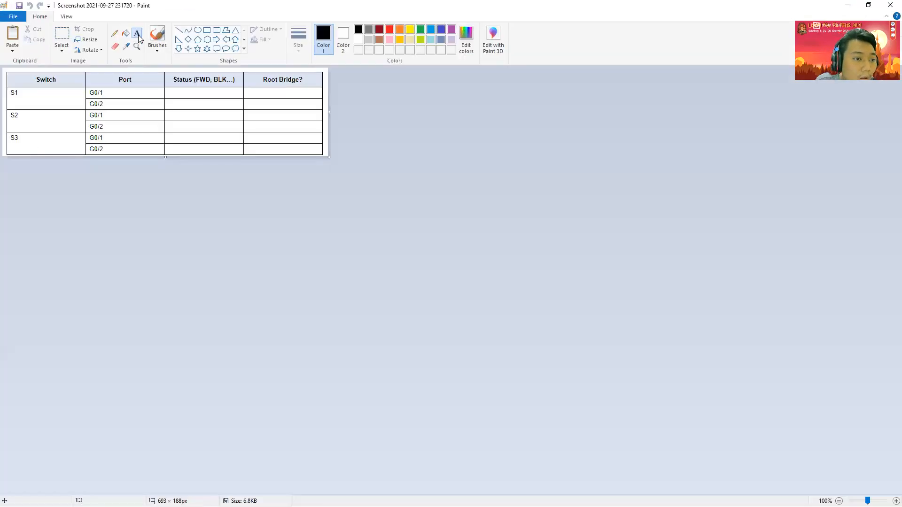
{"action": "left_click", "coordinate": [193, 93]}
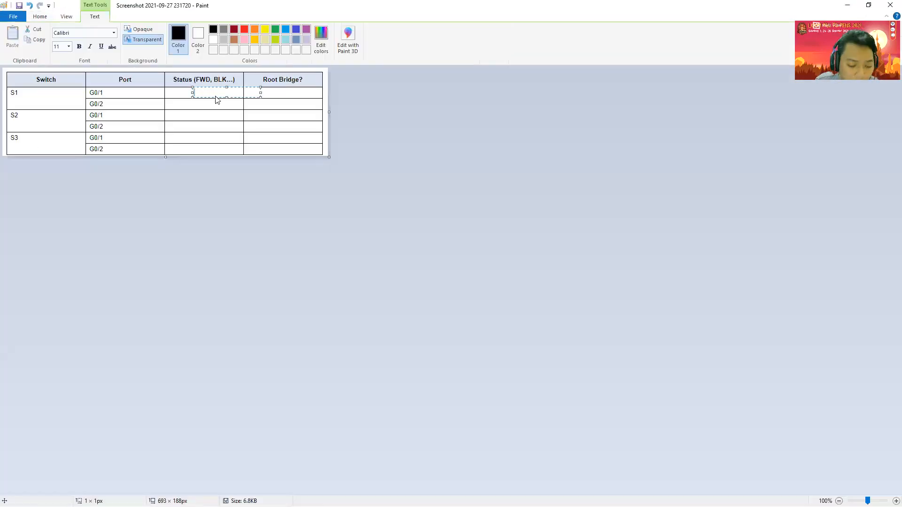
{"action": "type", "text": "FWD"}
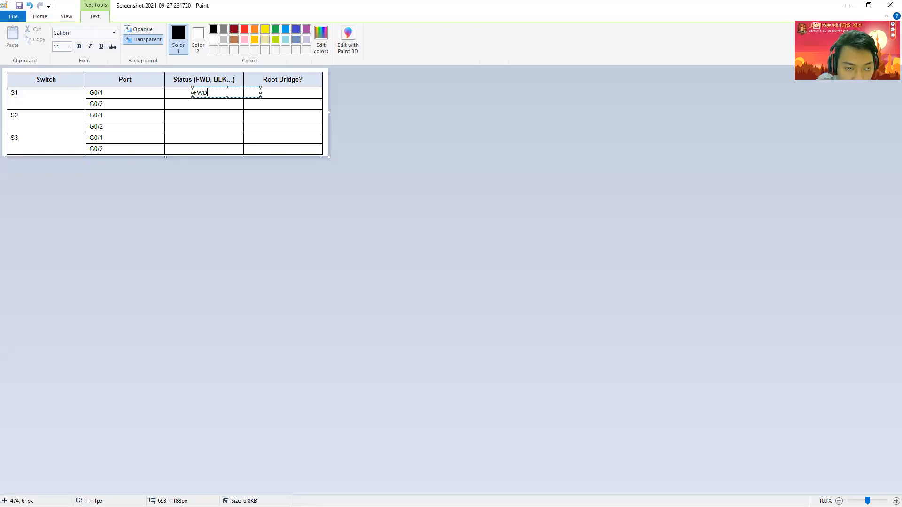
{"action": "double_click", "coordinate": [350, 5]}
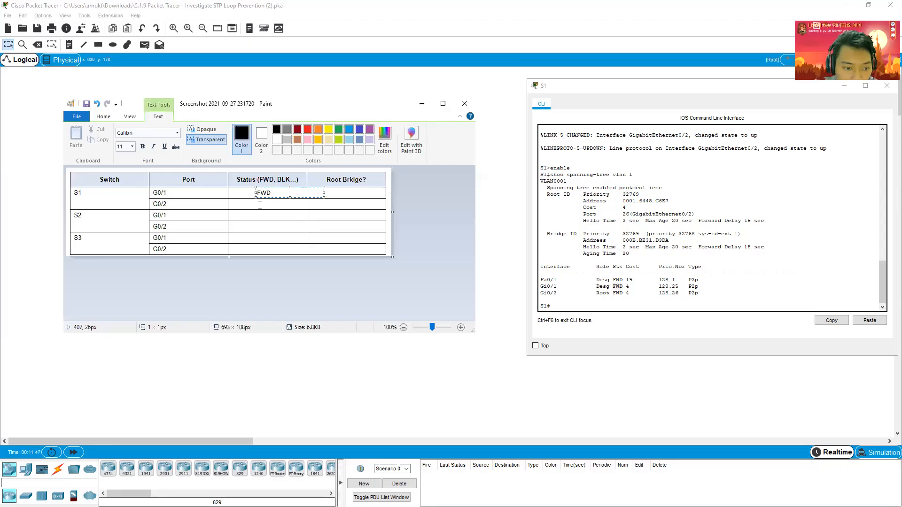
{"action": "left_click", "coordinate": [272, 208]}
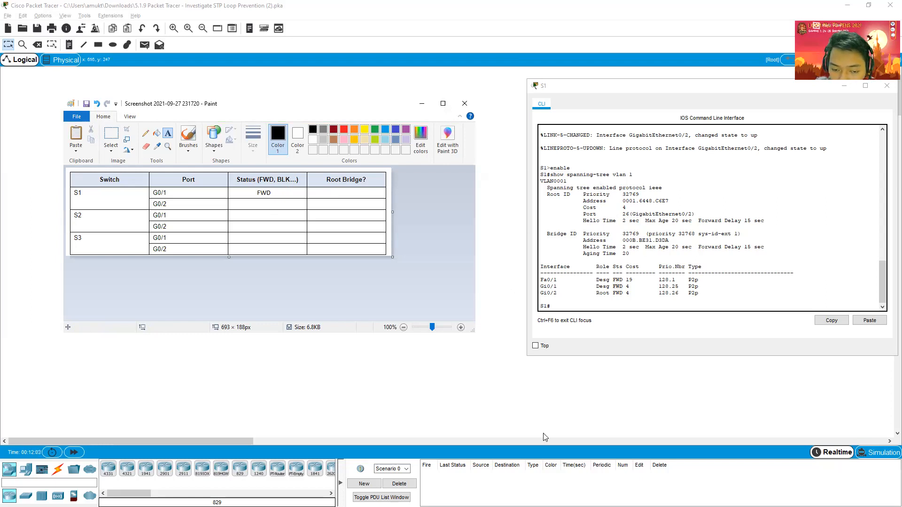
- Enter False in the Root Bridge cell for S1 G0/1 in the Paint table
{"action": "left_click", "coordinate": [338, 189]}
{"action": "type", "text": "Fla"}
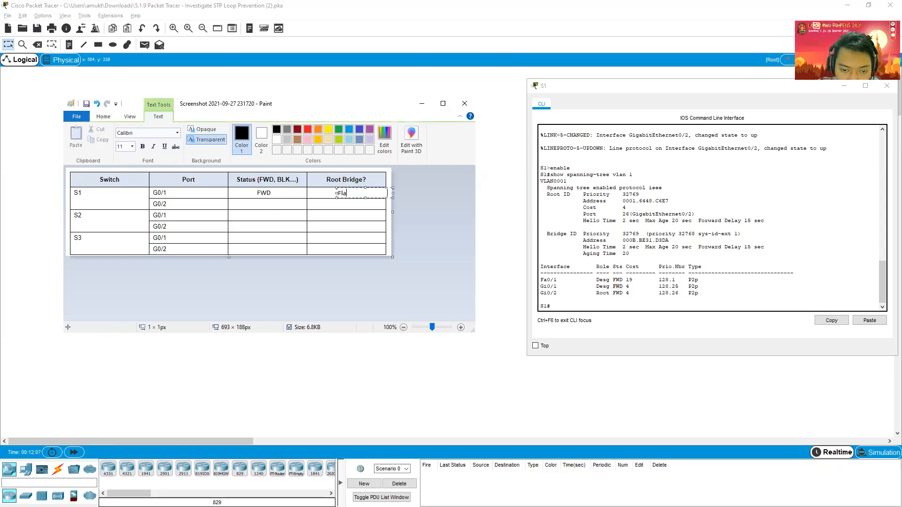
{"action": "type", "text": "se"}
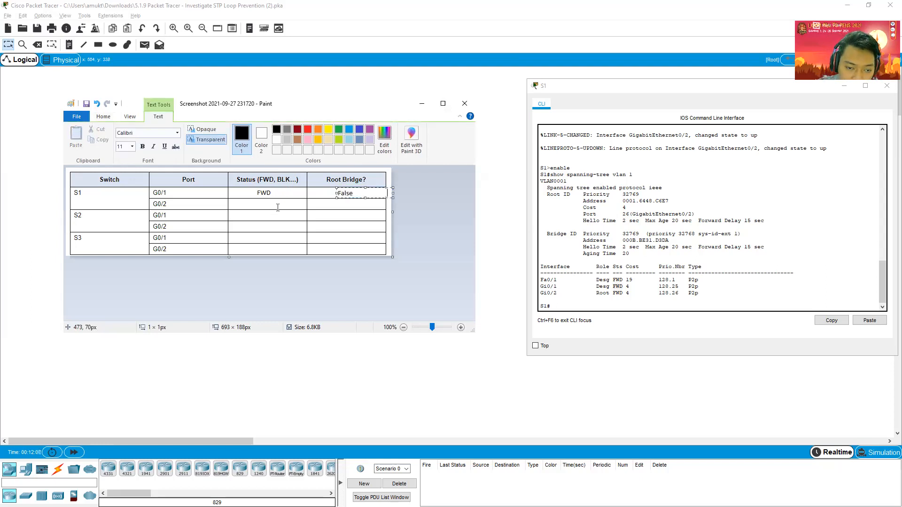
{"action": "left_click", "coordinate": [379, 233]}
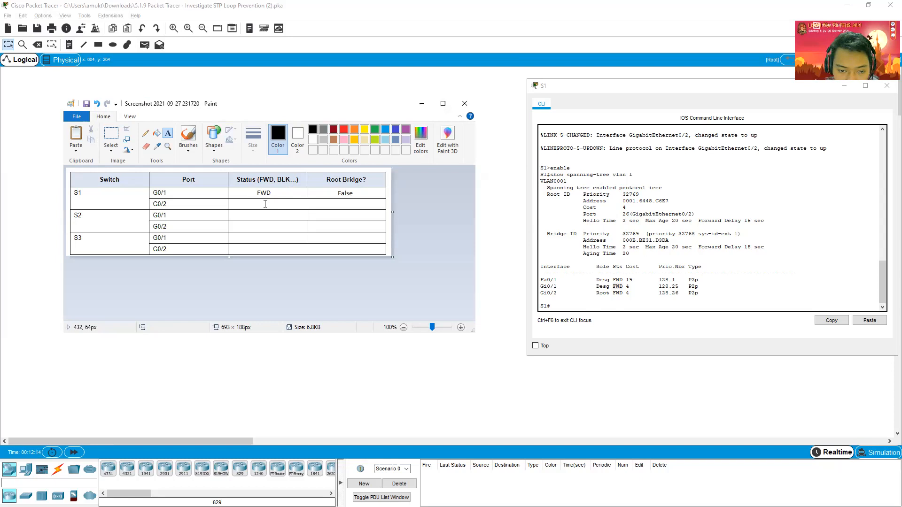
- Fill in the S1 G0/2 row of the Paint table with status FWD and root bridge False, aligned with the row above
{"action": "left_click", "coordinate": [280, 204]}
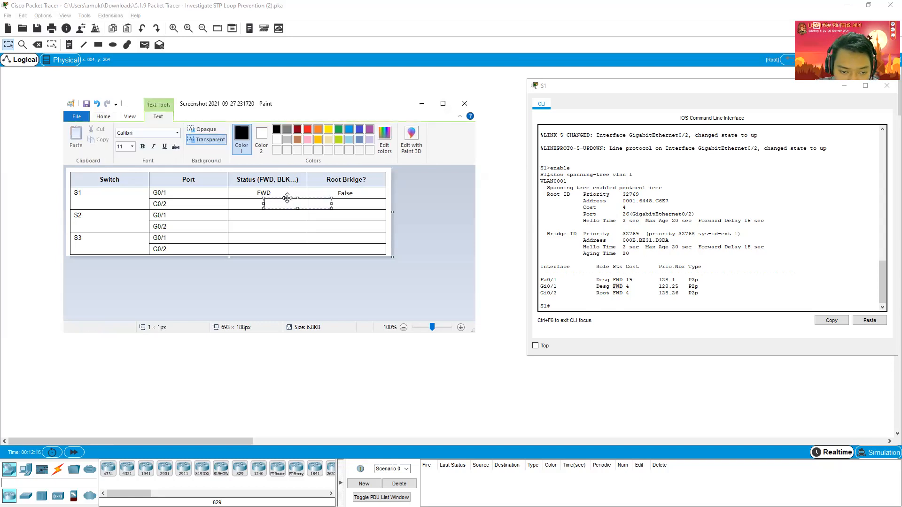
{"action": "left_click", "coordinate": [278, 205]}
{"action": "type", "text": "FWN"}
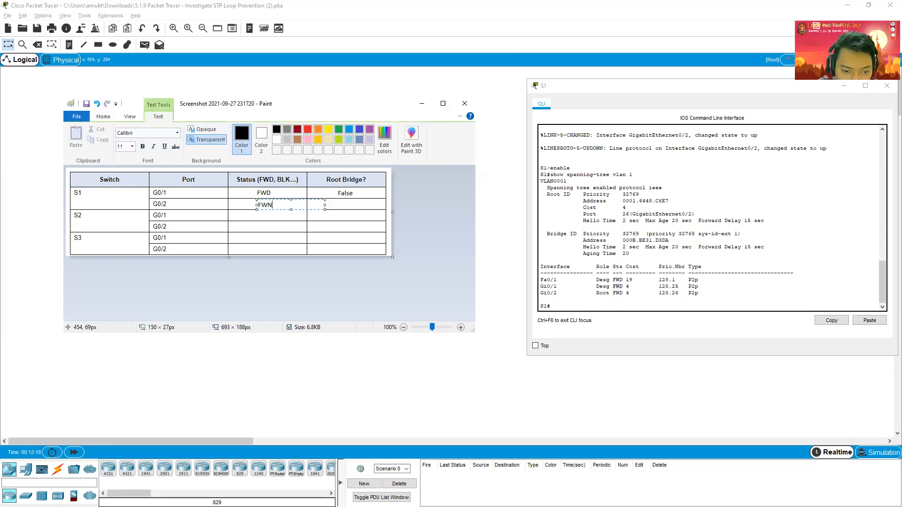
{"action": "key", "text": "BackSpace"}
{"action": "type", "text": "D"}
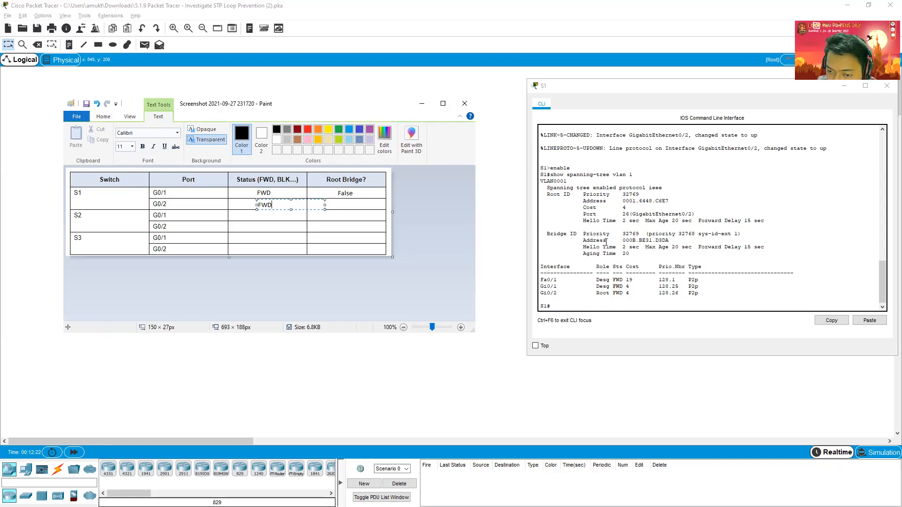
{"action": "left_click", "coordinate": [343, 201]}
{"action": "type", "text": "False"}
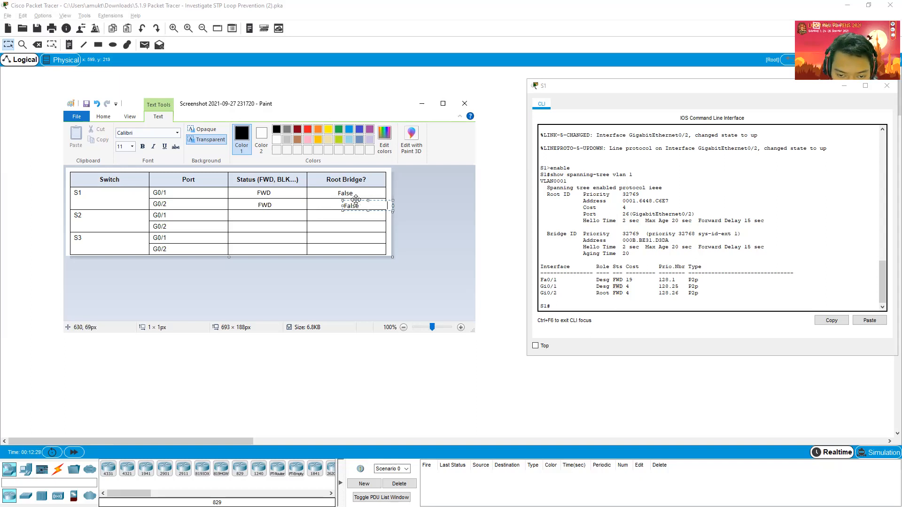
{"action": "left_click_drag", "start_coordinate": [357, 199], "coordinate": [353, 198]}
{"action": "left_click", "coordinate": [374, 259]}
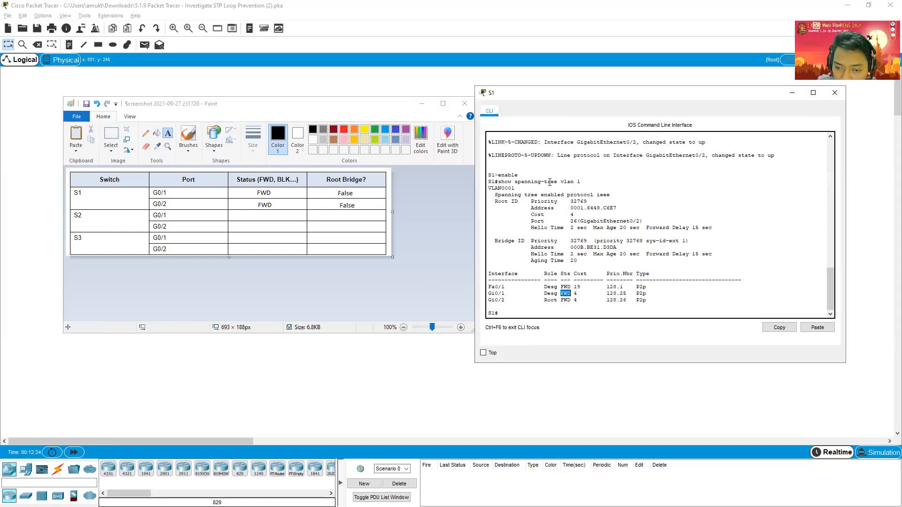
- Copy the show spanning-tree vlan 1 command from S1's CLI and open S2's CLI alongside the Paint table
{"action": "left_click_drag", "start_coordinate": [582, 182], "coordinate": [498, 182]}
{"action": "key", "text": "super+c"}
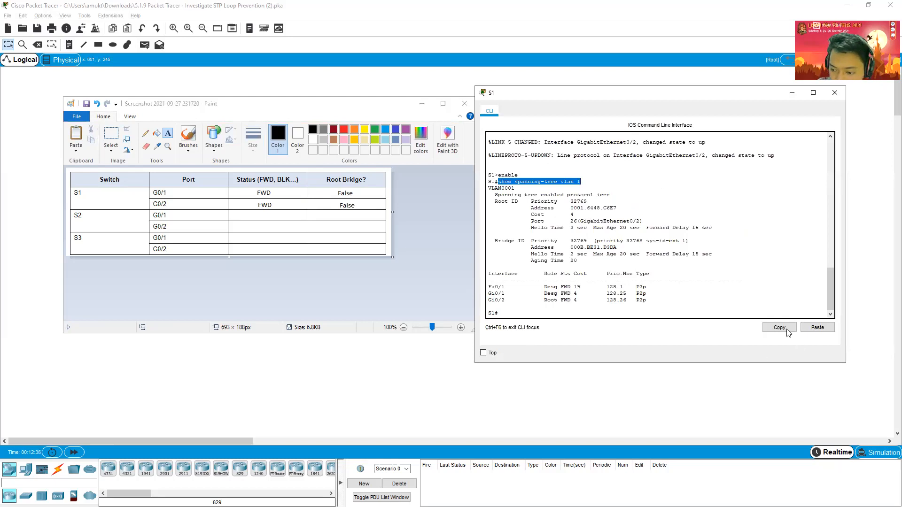
{"action": "left_click", "coordinate": [389, 105]}
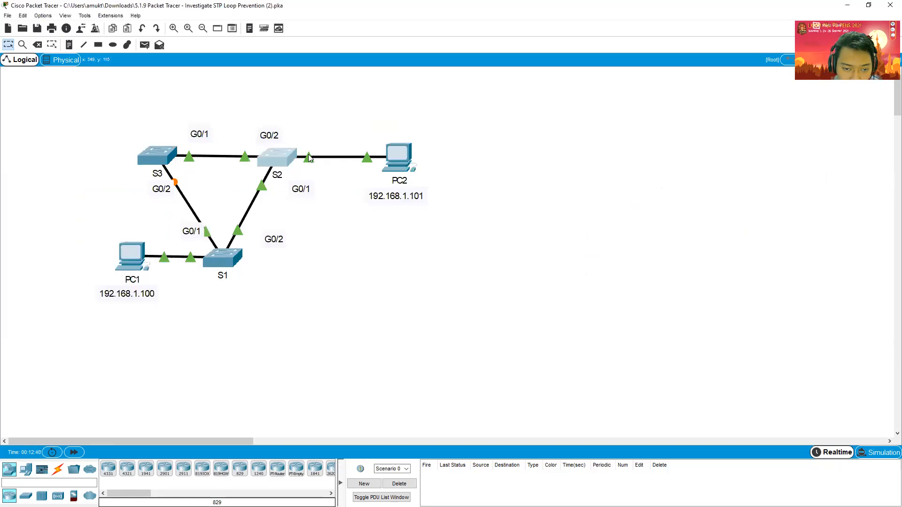
{"action": "key", "text": "alt+Tab"}
{"action": "key", "text": "alt+Tab"}
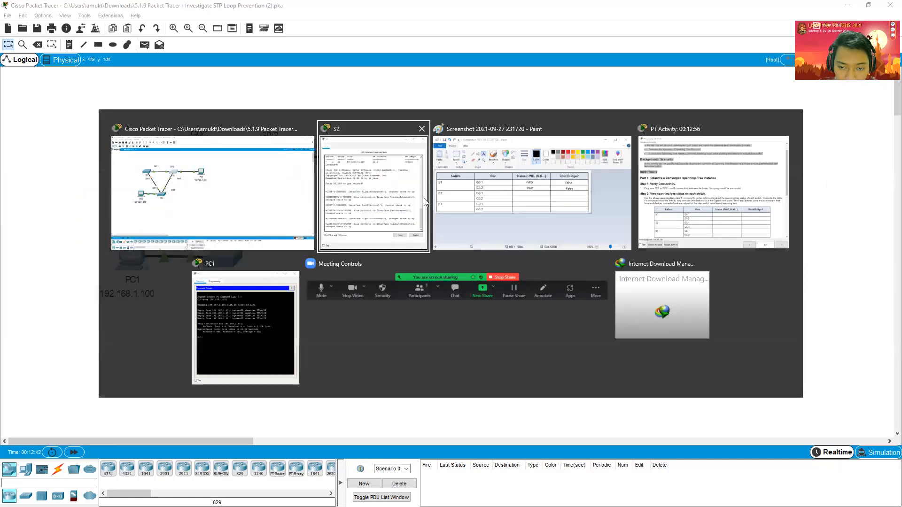
{"action": "left_click", "coordinate": [472, 198]}
{"action": "key", "text": "alt+Tab"}
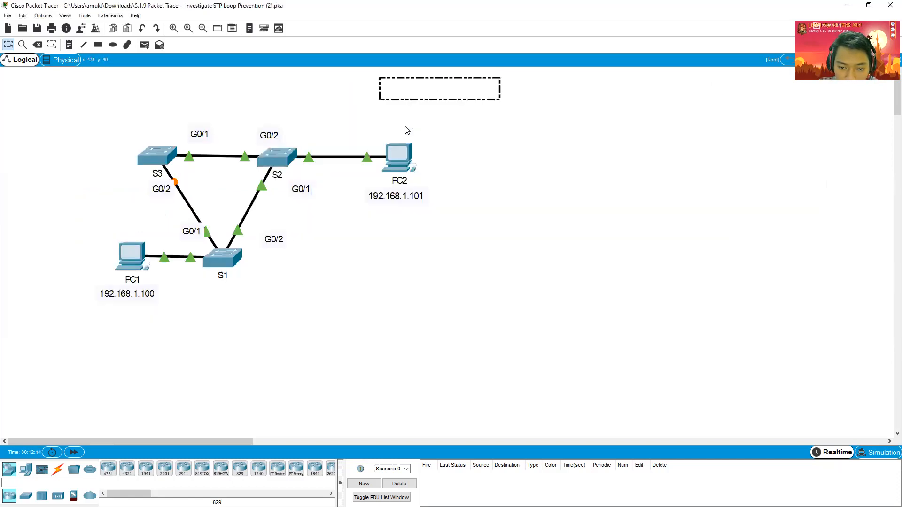
{"action": "key", "text": "alt+Tab"}
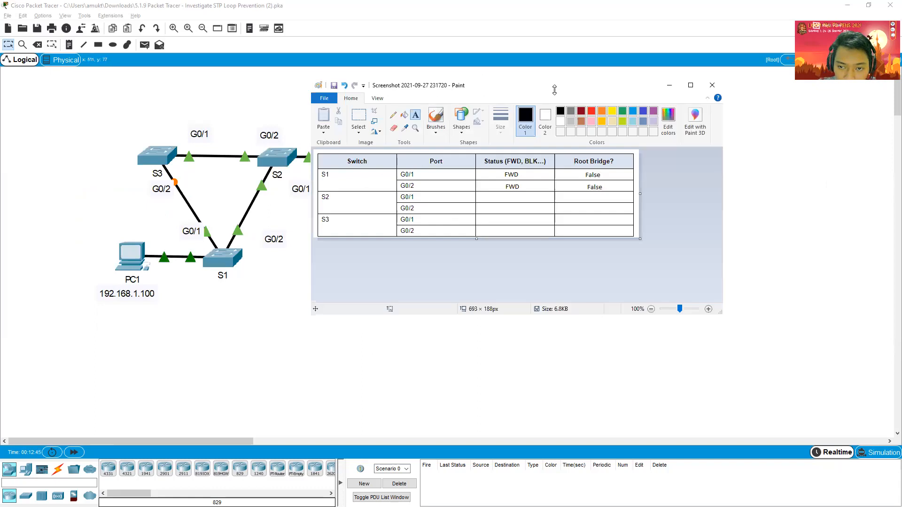
{"action": "left_click_drag", "start_coordinate": [503, 81], "coordinate": [508, 108]}
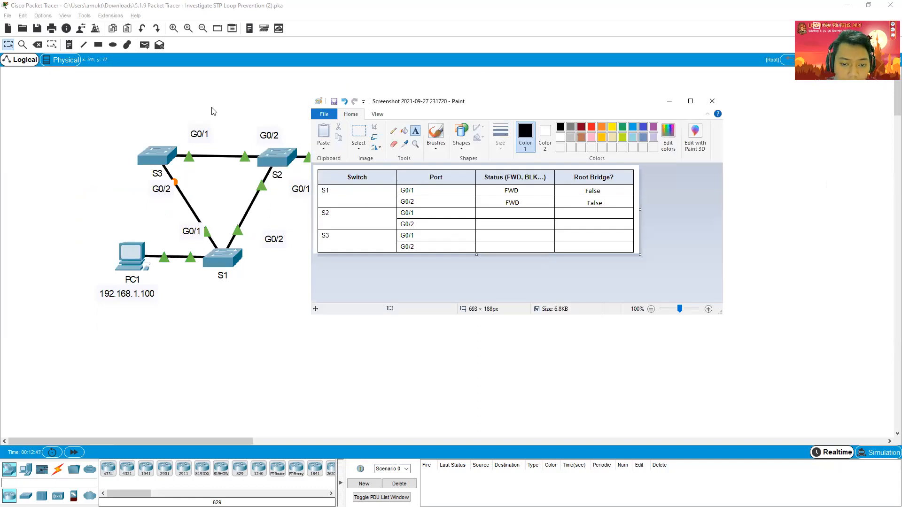
{"action": "key", "text": "alt+Tab"}
{"action": "key", "text": "alt+Tab"}
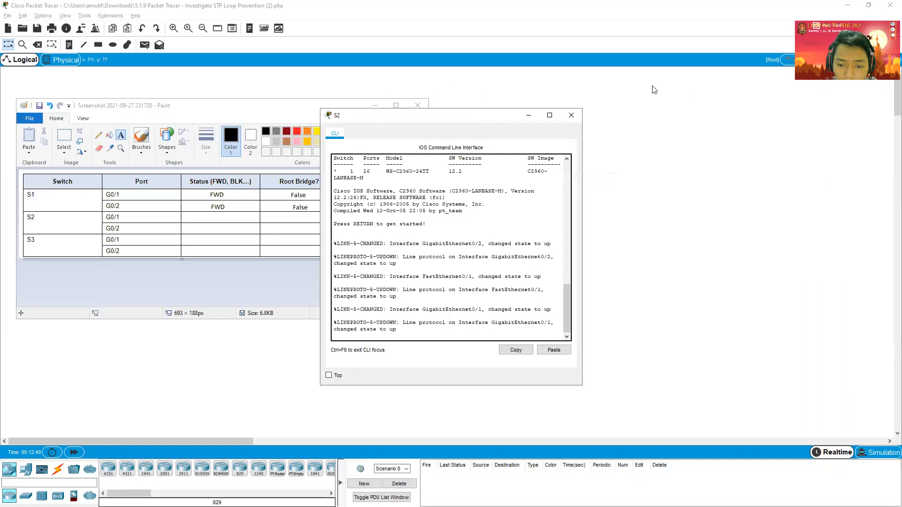
- Enter privileged EXEC mode on S2 with enable and run the copied show spanning-tree vlan 1 command
{"action": "key", "text": "Return"}
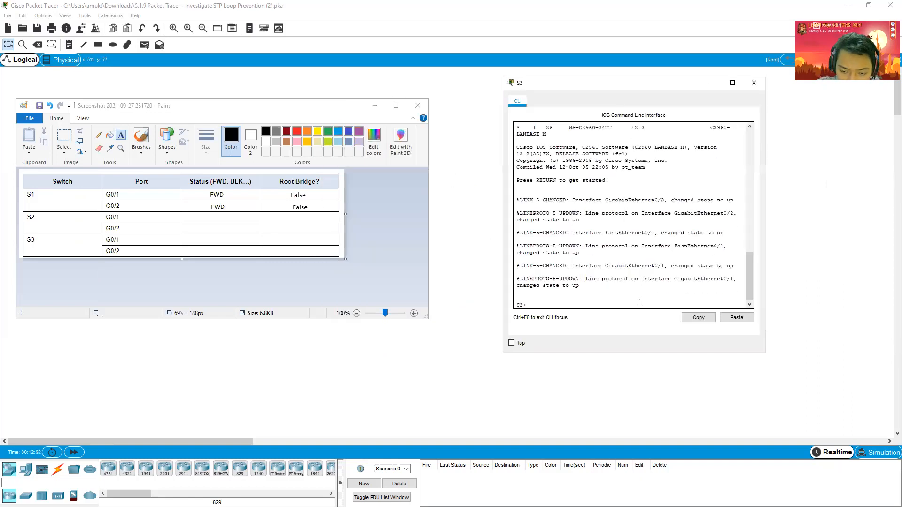
{"action": "type", "text": "enable"}
{"action": "key", "text": "Return"}
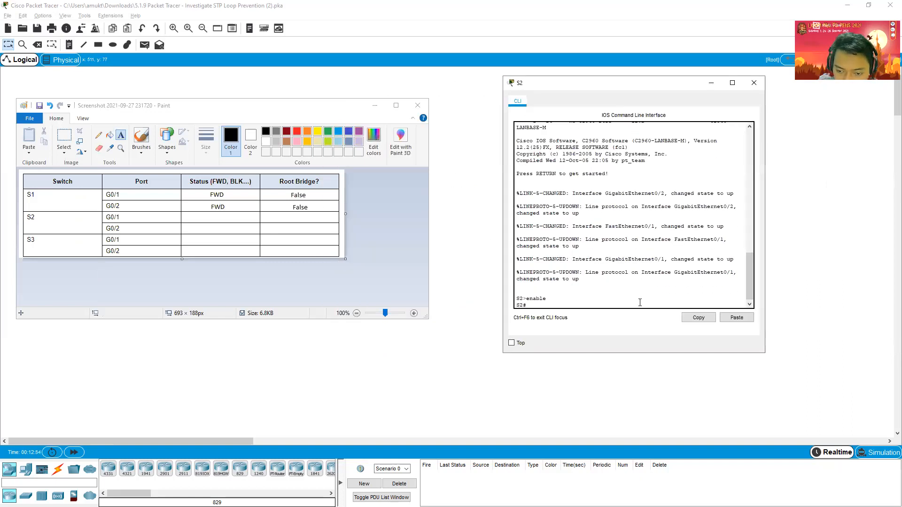
{"action": "left_click", "coordinate": [737, 317]}
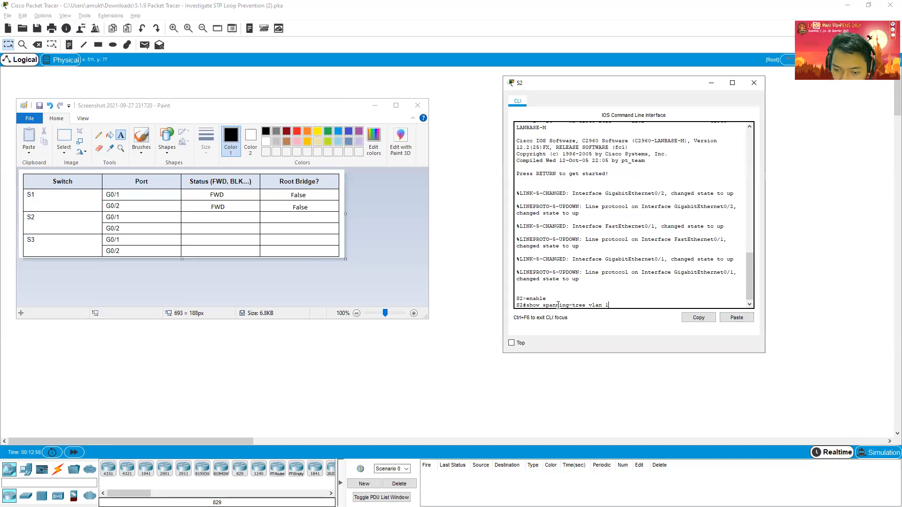
{"action": "key", "text": "Return"}
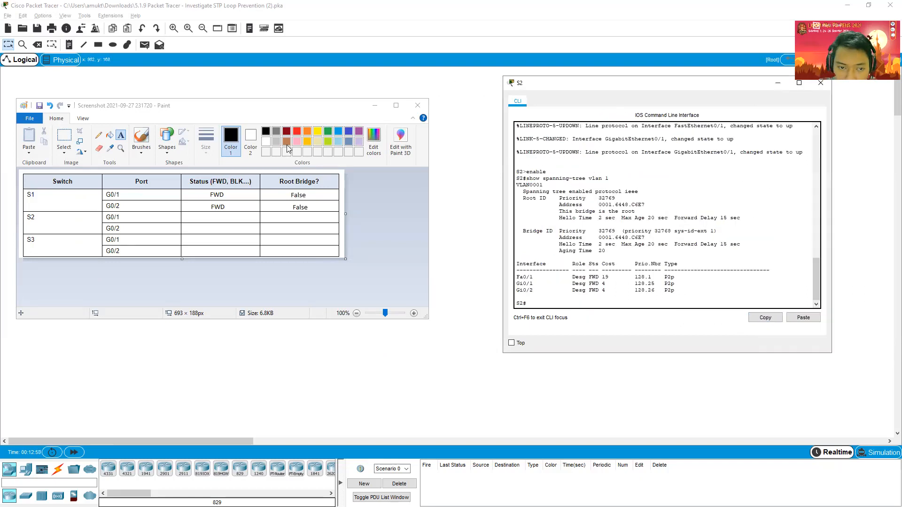
- Record S2 G0/1 in the Paint table with status FWD and root bridge True
{"action": "key", "text": "alt+Tab"}
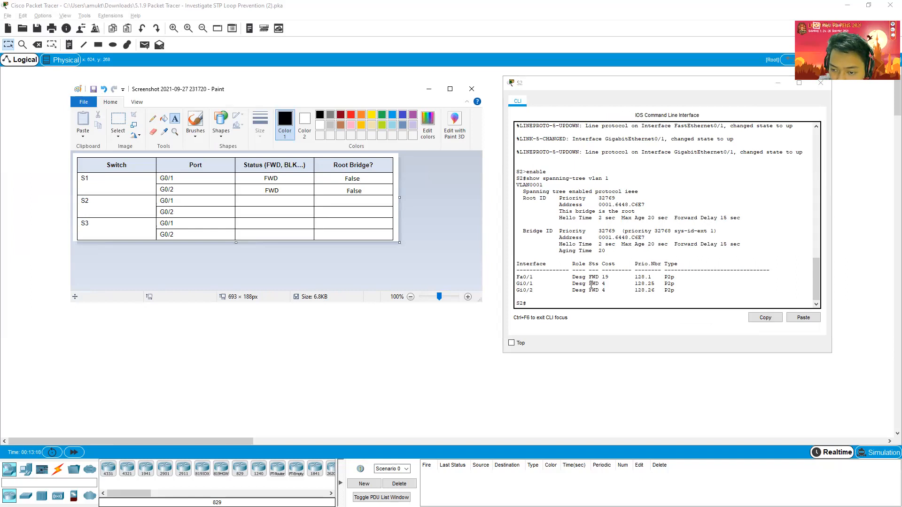
{"action": "left_click", "coordinate": [262, 198]}
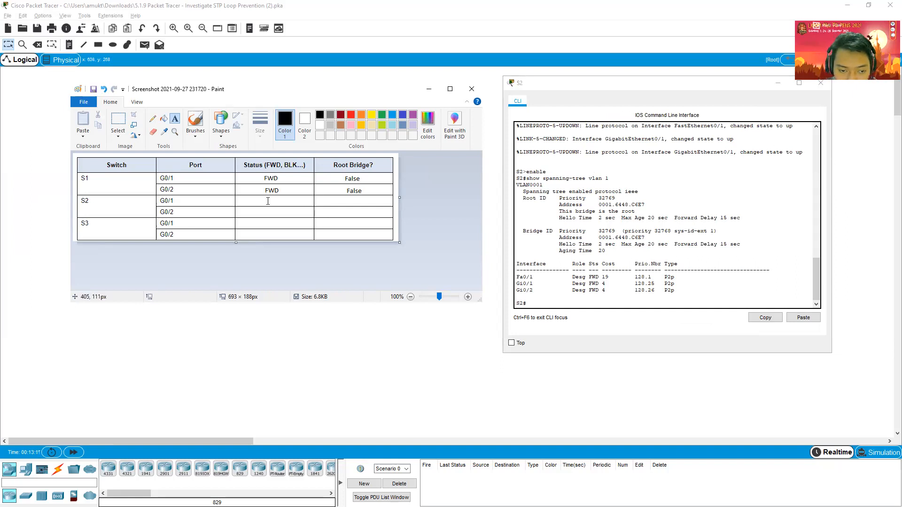
{"action": "left_click_drag", "start_coordinate": [277, 199], "coordinate": [279, 195]}
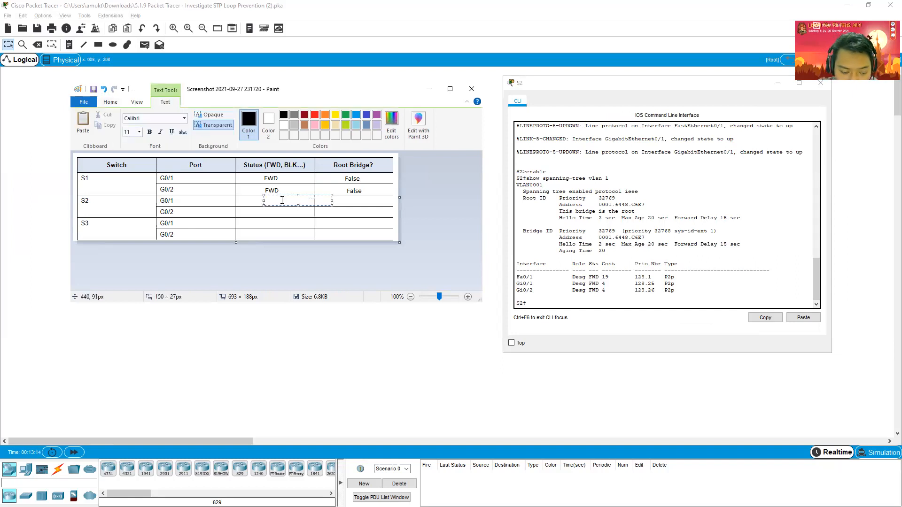
{"action": "type", "text": "FWD"}
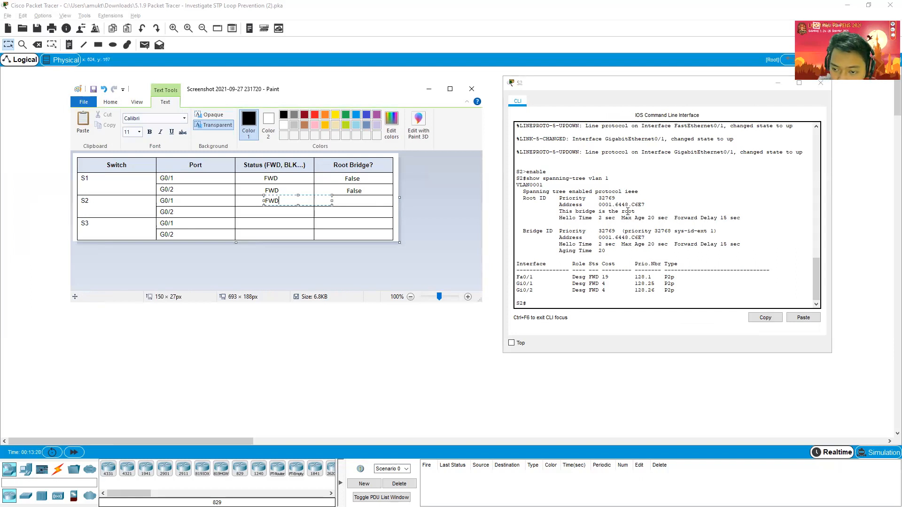
{"action": "left_click", "coordinate": [349, 200]}
{"action": "left_click", "coordinate": [348, 196]}
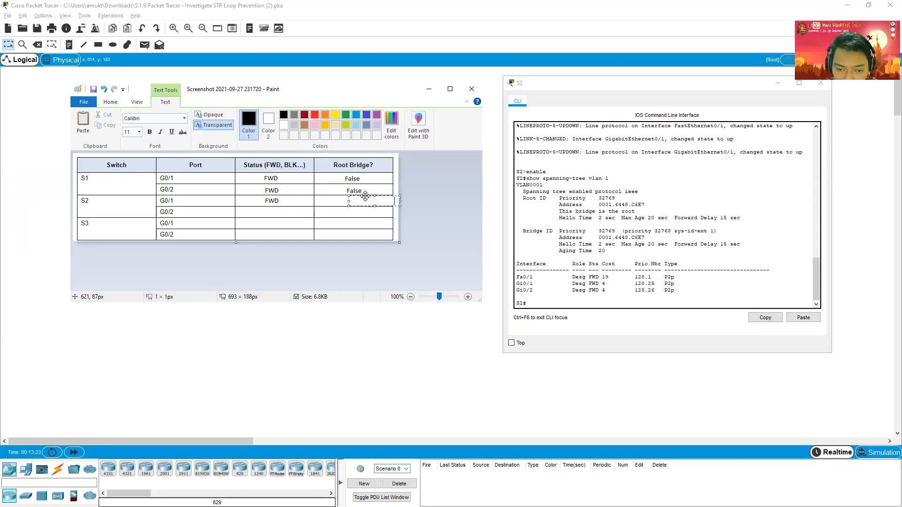
{"action": "left_click_drag", "start_coordinate": [365, 196], "coordinate": [362, 196]}
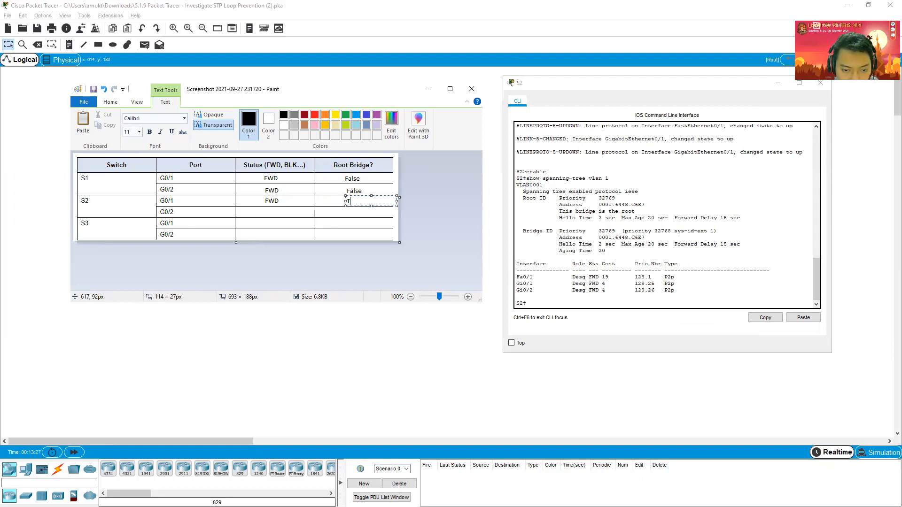
{"action": "type", "text": "True"}
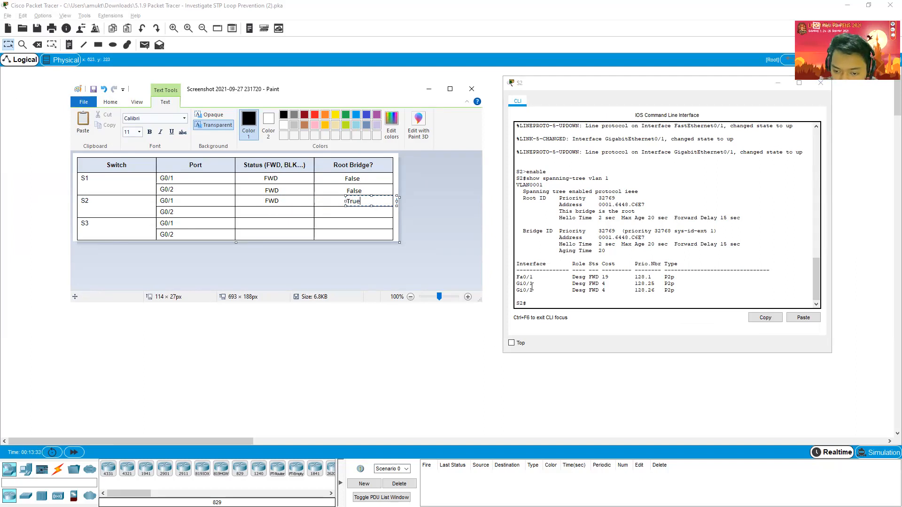
- Record S2 G0/2 in the Paint table with status FWD and root bridge True, matching the capitalization of the row above
{"action": "left_click", "coordinate": [267, 213]}
{"action": "left_click", "coordinate": [265, 207]}
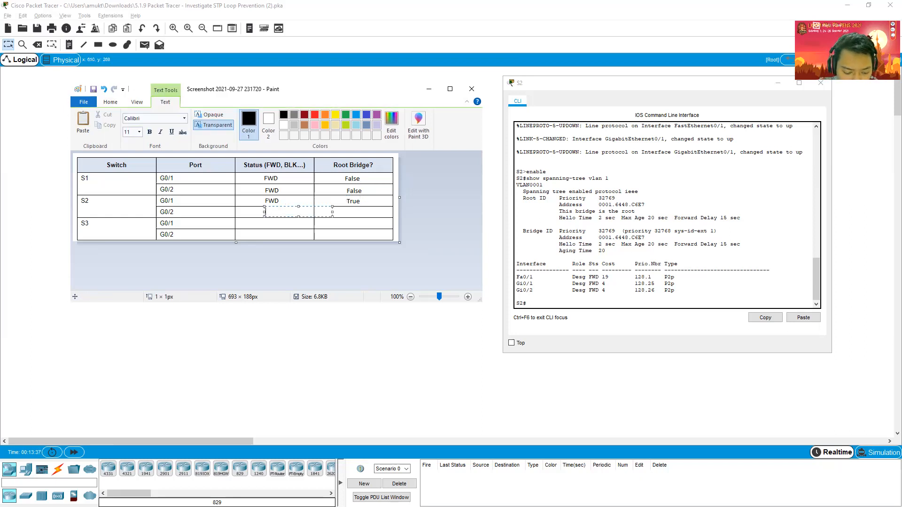
{"action": "type", "text": "FWD"}
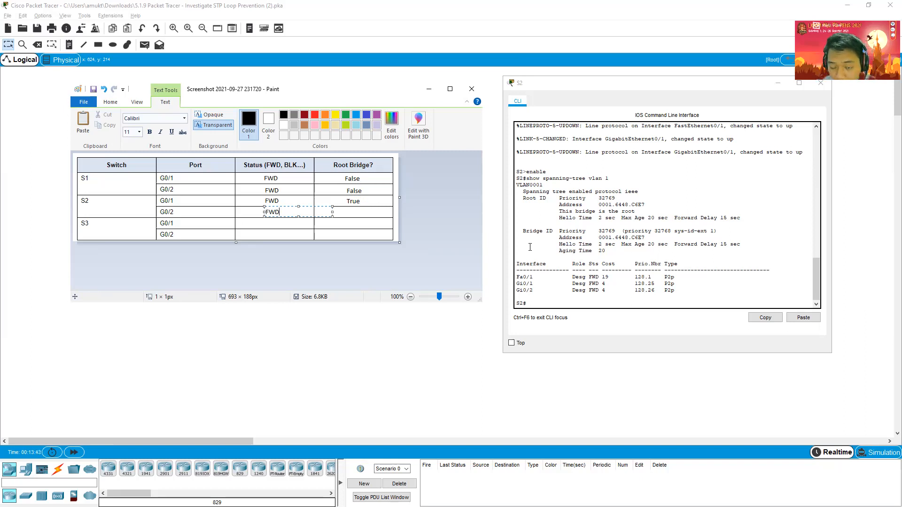
{"action": "left_click", "coordinate": [348, 213]}
{"action": "type", "text": "TRUE"}
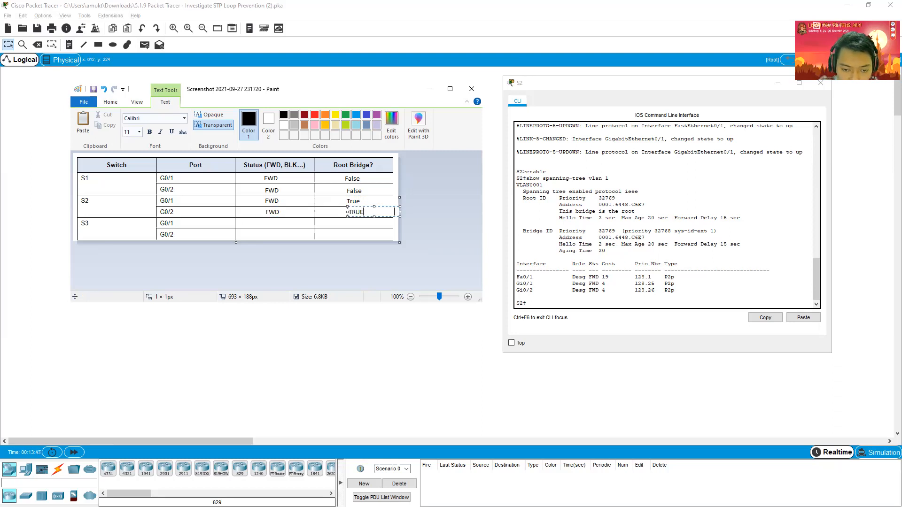
{"action": "key", "text": "BackSpace"}
{"action": "key", "text": "BackSpace"}
{"action": "key", "text": "BackSpace"}
{"action": "type", "text": "rue"}
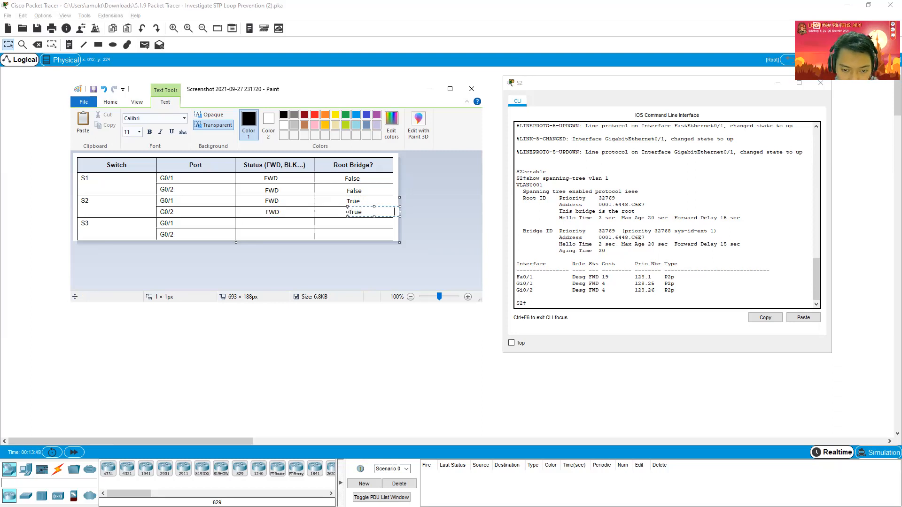
{"action": "left_click", "coordinate": [263, 225]}
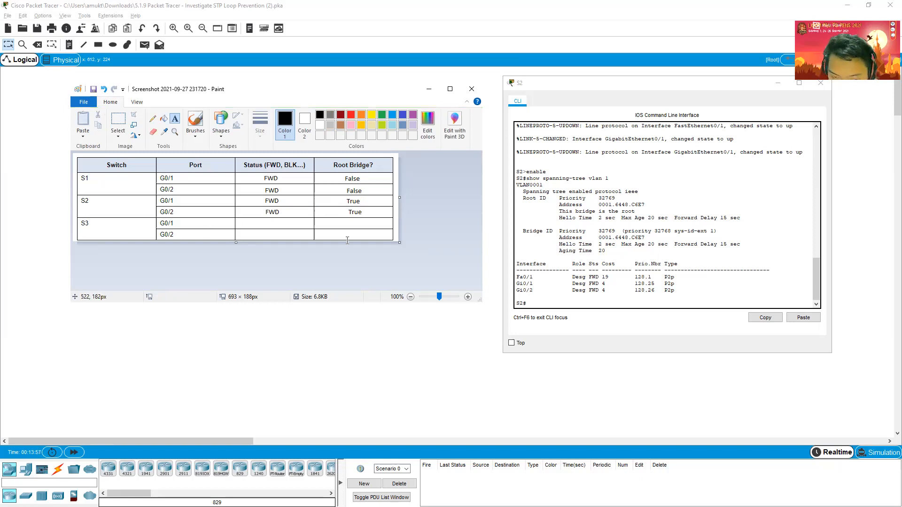
- Close S2's CLI, move the Paint table off the topology and open S3's CLI
{"action": "left_click", "coordinate": [820, 83]}
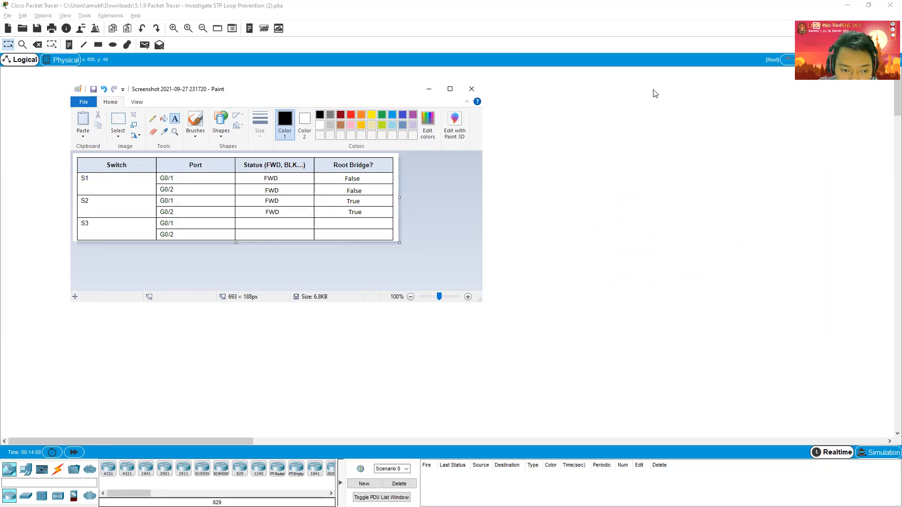
{"action": "left_click_drag", "start_coordinate": [282, 88], "coordinate": [594, 85]}
{"action": "left_click", "coordinate": [364, 168]}
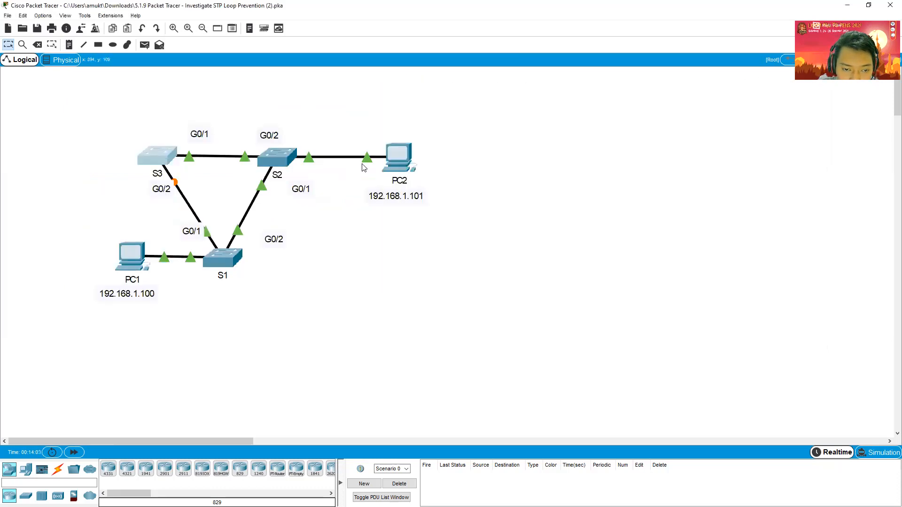
{"action": "key", "text": "alt+Tab"}
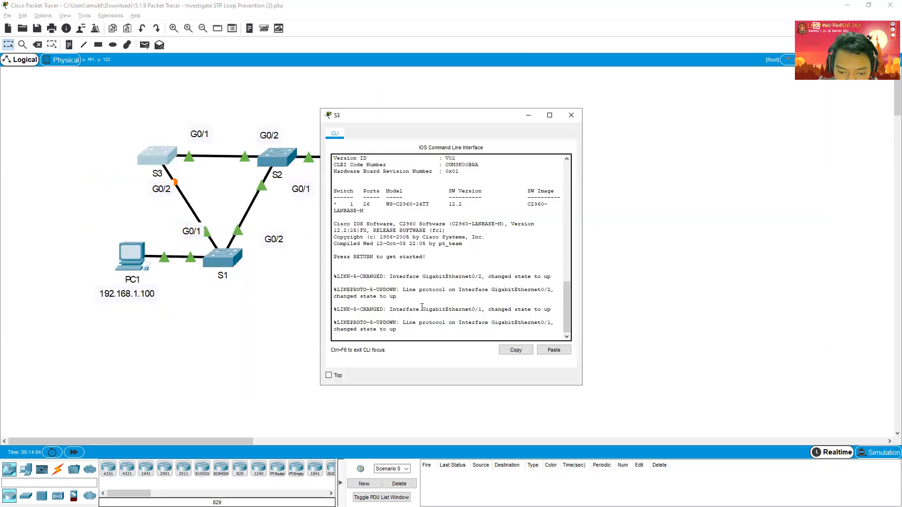
- Enter privileged EXEC mode on S3 with en and run the copied show spanning-tree vlan 1 command
{"action": "key", "text": "Return"}
{"action": "type", "text": "en"}
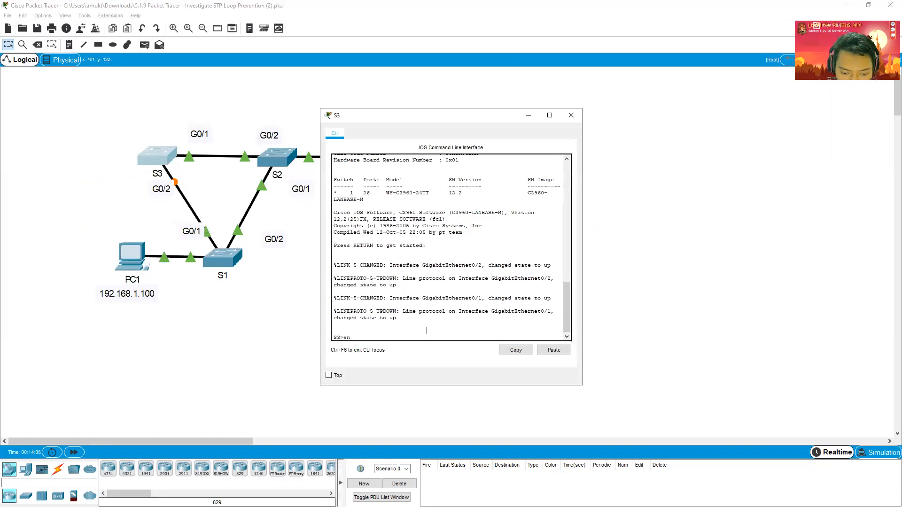
{"action": "key", "text": "Return"}
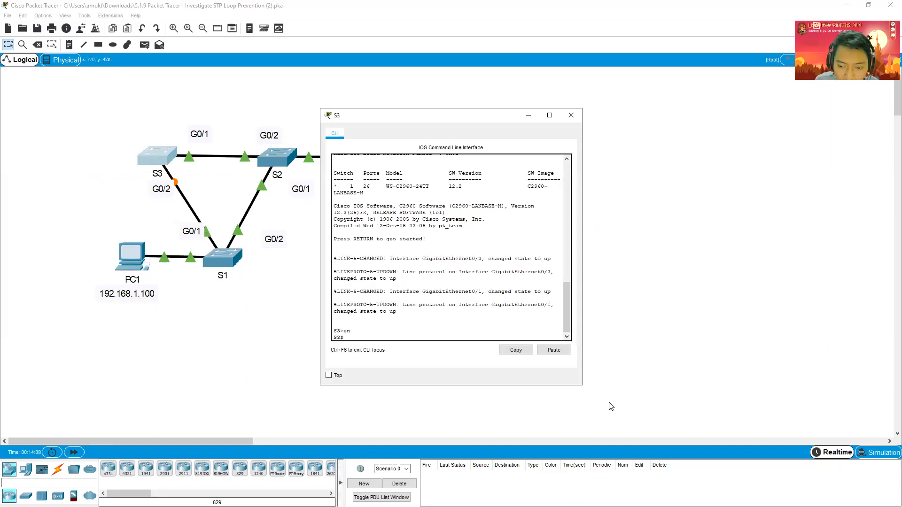
{"action": "left_click", "coordinate": [556, 350]}
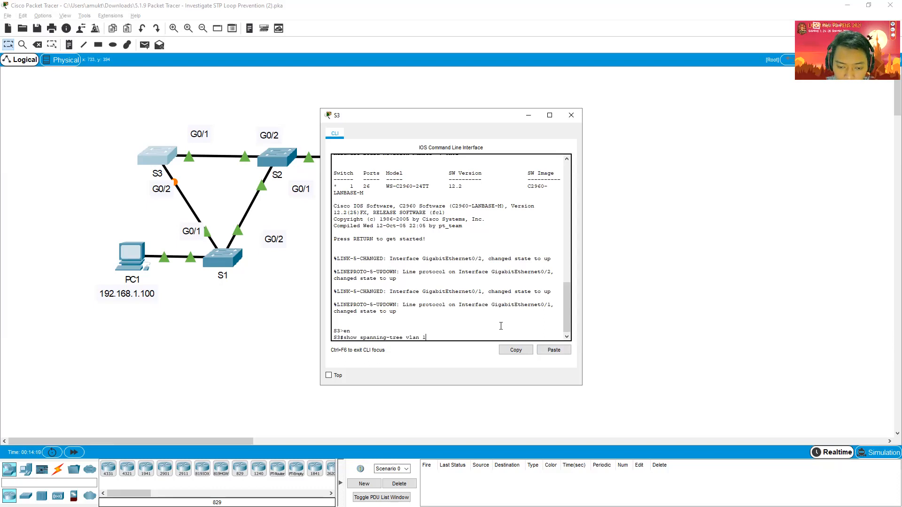
{"action": "key", "text": "Return"}
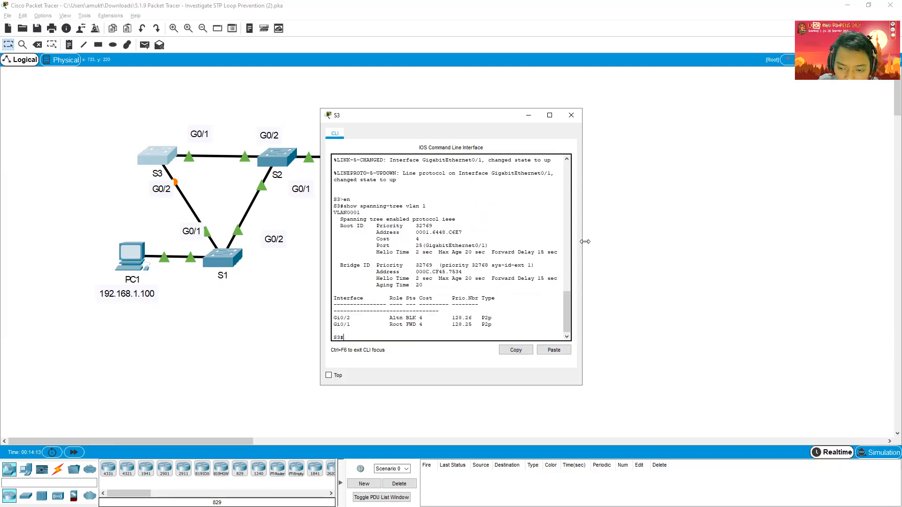
- Arrange S3's CLI and the Paint table side by side so the spanning-tree output and the table are both readable
{"action": "left_click_drag", "start_coordinate": [523, 117], "coordinate": [593, 96]}
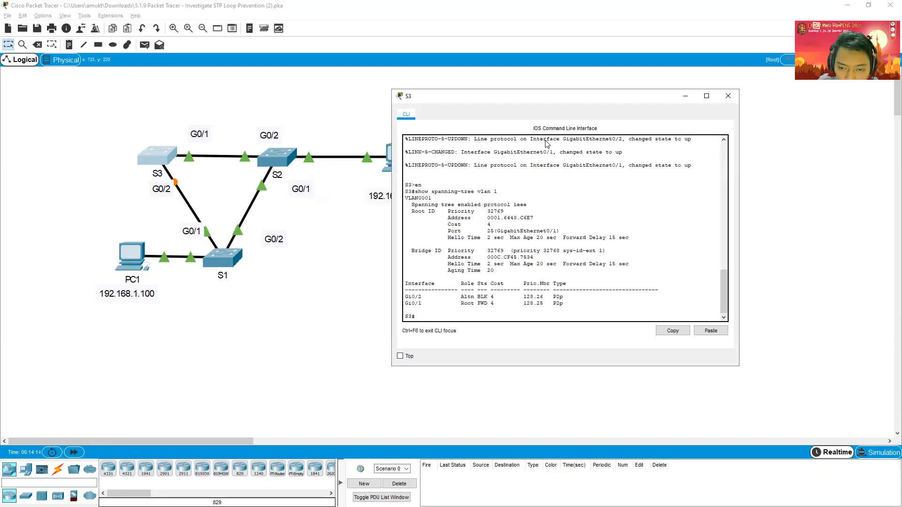
{"action": "key", "text": "alt+Tab"}
{"action": "left_click_drag", "start_coordinate": [571, 80], "coordinate": [213, 115]}
{"action": "left_click_drag", "start_coordinate": [516, 103], "coordinate": [564, 98]}
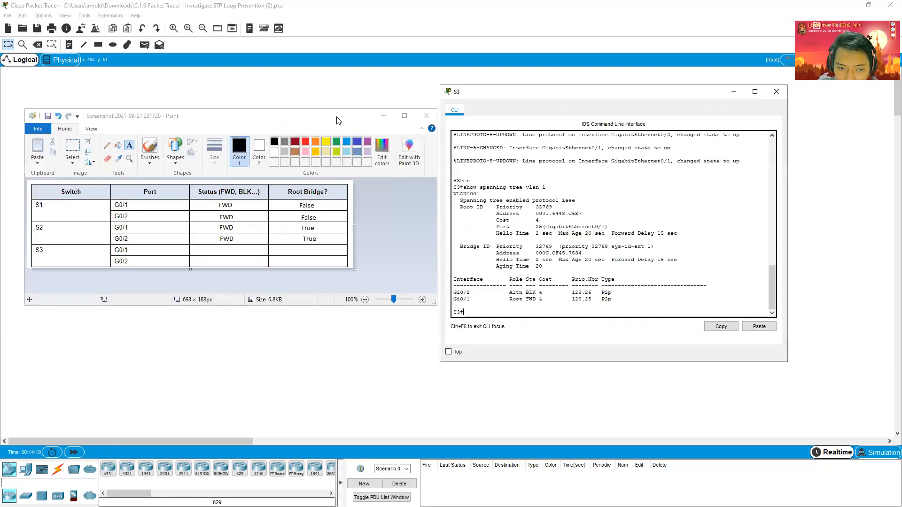
{"action": "left_click", "coordinate": [335, 117]}
{"action": "left_click_drag", "start_coordinate": [282, 116], "coordinate": [287, 107]}
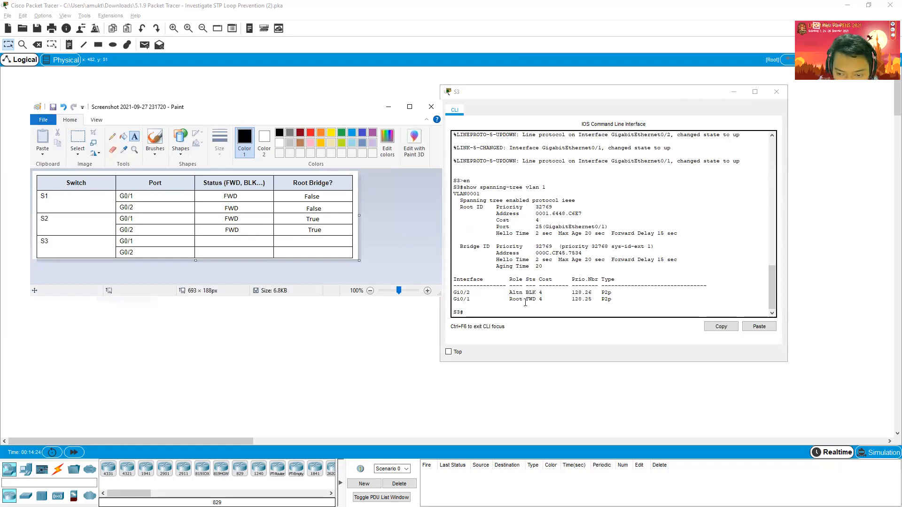
- Record the status of S3 G0/1 as FWD in the Paint table, aligned with the entries above
{"action": "left_click", "coordinate": [225, 235]}
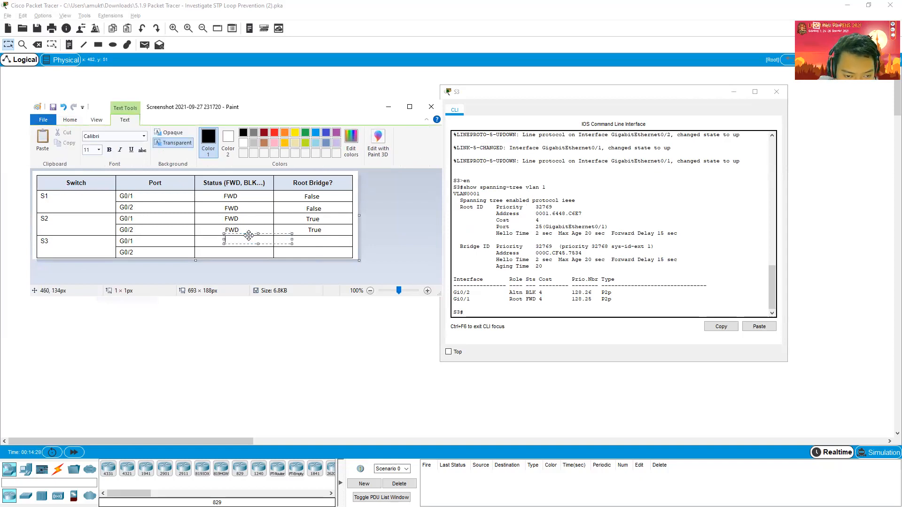
{"action": "left_click_drag", "start_coordinate": [249, 235], "coordinate": [250, 237]}
{"action": "type", "text": "F"}
{"action": "type", "text": "W"}
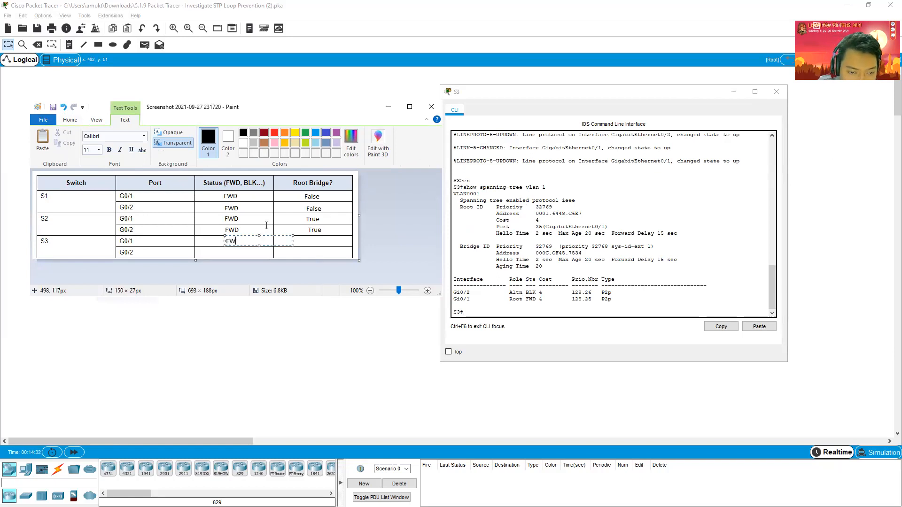
{"action": "type", "text": "D"}
{"action": "left_click", "coordinate": [311, 242]}
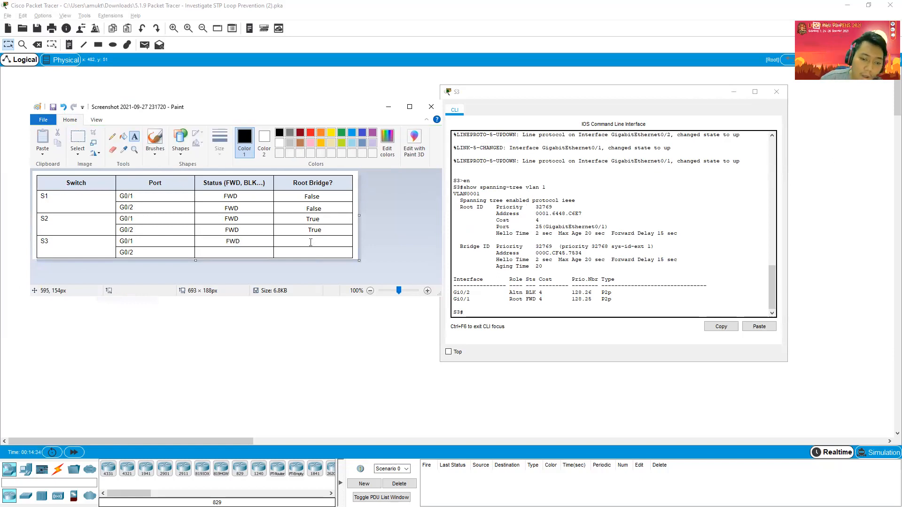
- Enter False as the root bridge value for S3 G0/1, matching the capitalization of the rows above
{"action": "left_click", "coordinate": [310, 237]}
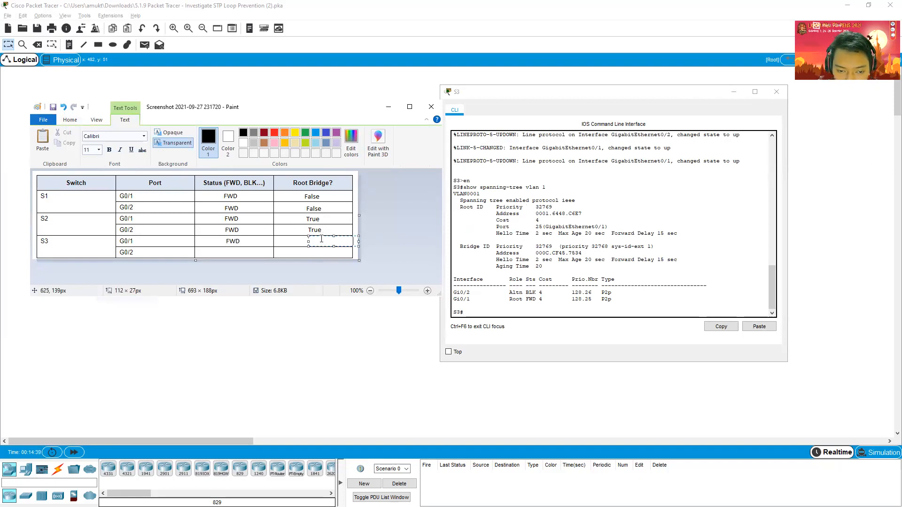
{"action": "type", "text": "FALSE"}
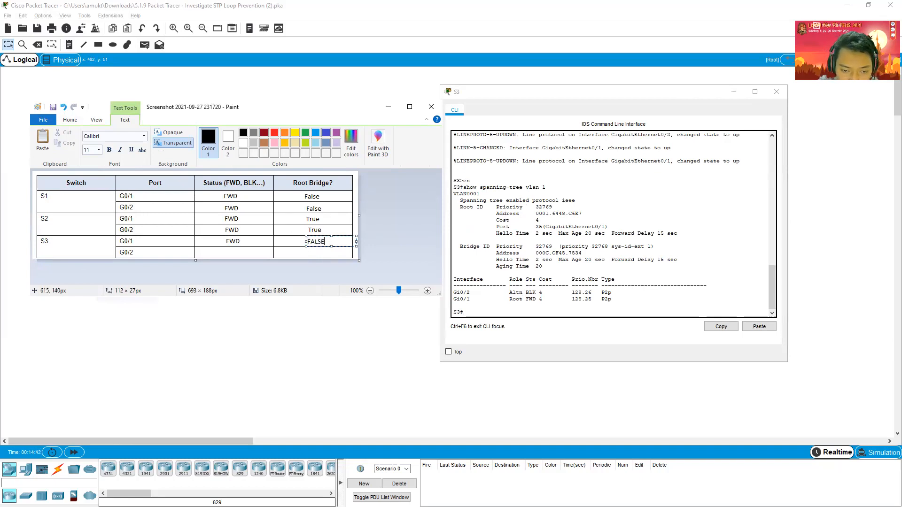
{"action": "key", "text": "BackSpace"}
{"action": "key", "text": "BackSpace"}
{"action": "key", "text": "BackSpace"}
{"action": "key", "text": "BackSpace"}
{"action": "type", "text": "al"}
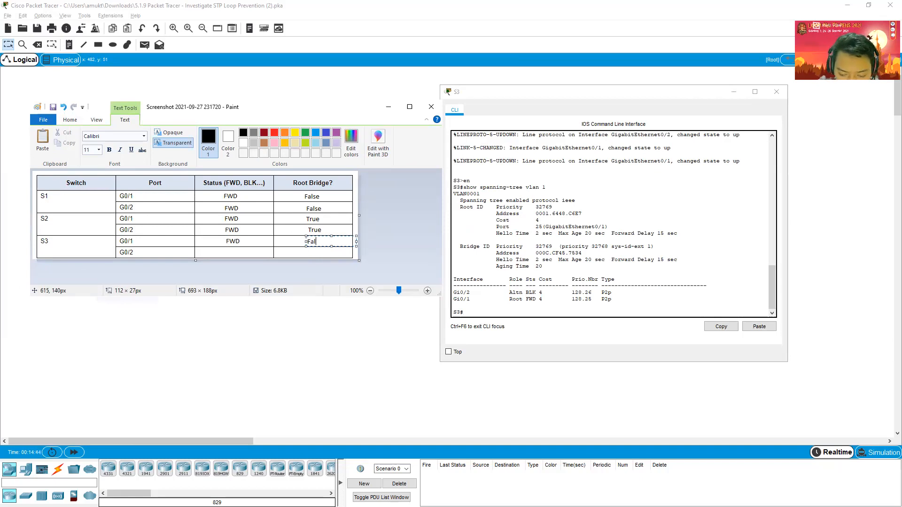
{"action": "type", "text": "se"}
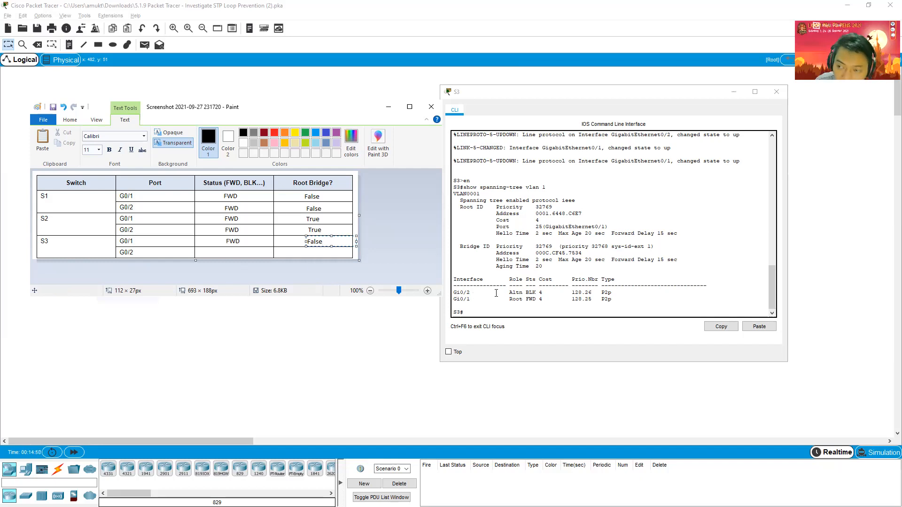
- Record the status of S3 G0/2 as BLK in the Paint table
{"action": "left_click", "coordinate": [228, 253]}
{"action": "left_click", "coordinate": [237, 251]}
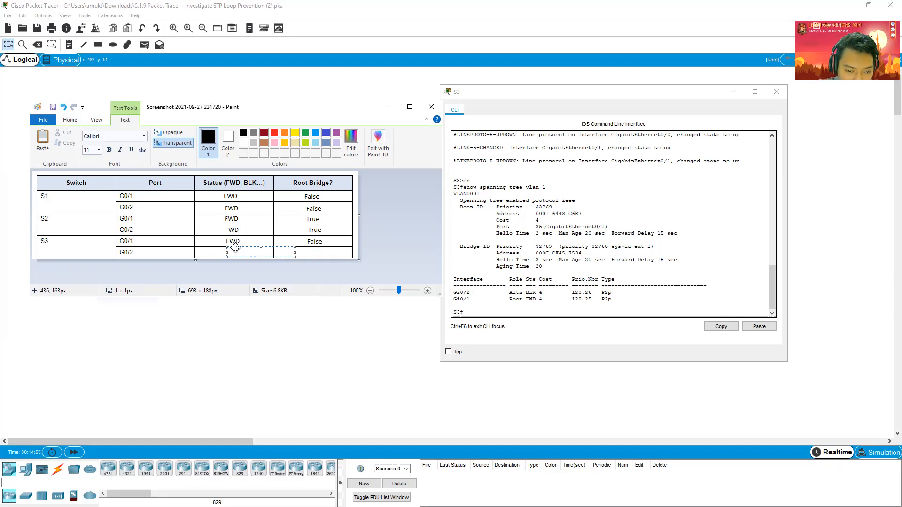
{"action": "left_click_drag", "start_coordinate": [235, 248], "coordinate": [232, 248]}
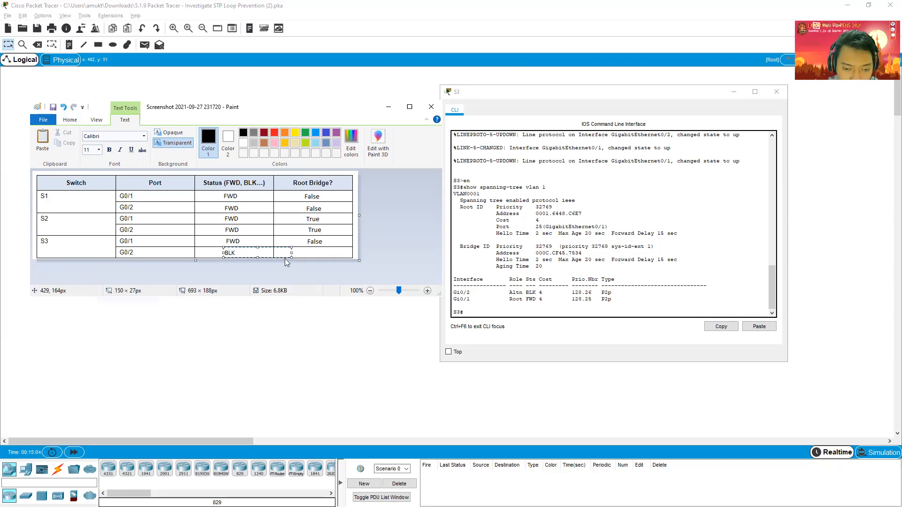
- Enter False as the root bridge value for S3 G0/2 and save the completed table image
{"action": "left_click", "coordinate": [308, 253]}
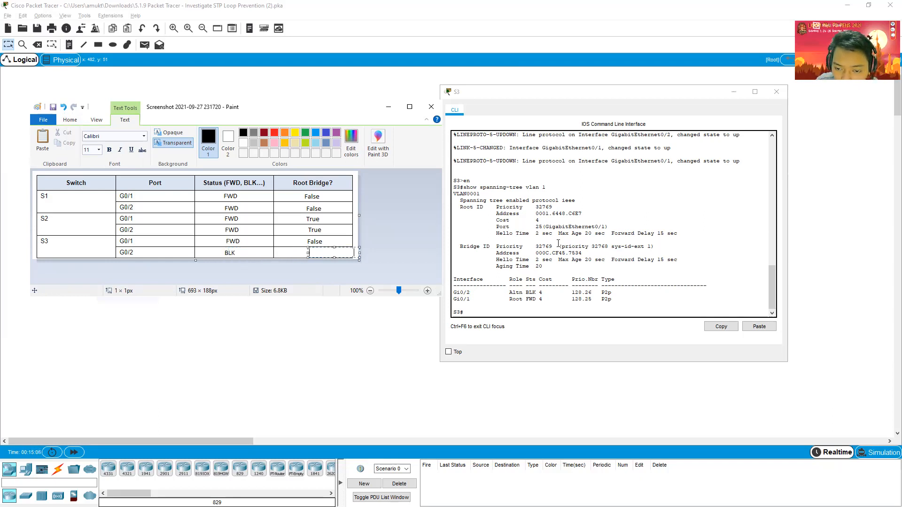
{"action": "type", "text": "FAL"}
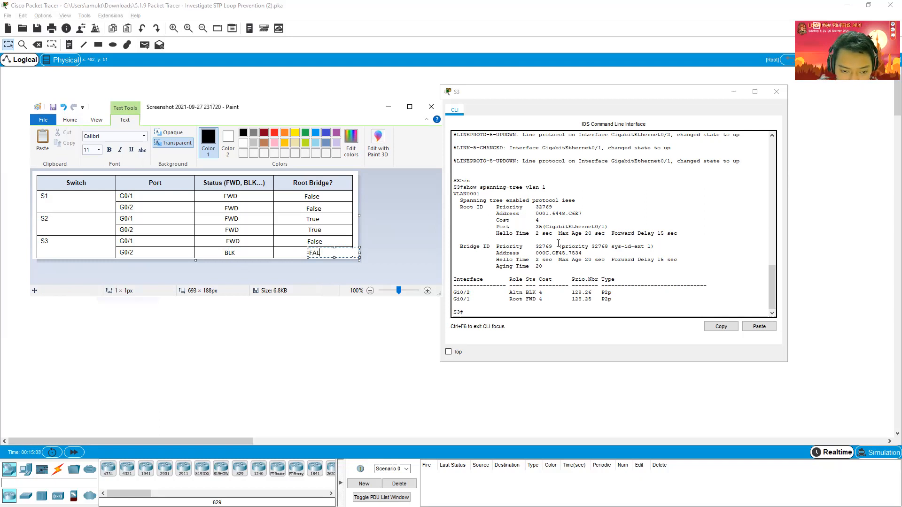
{"action": "type", "text": "SE"}
{"action": "key", "text": "BackSpace"}
{"action": "key", "text": "BackSpace"}
{"action": "key", "text": "BackSpace"}
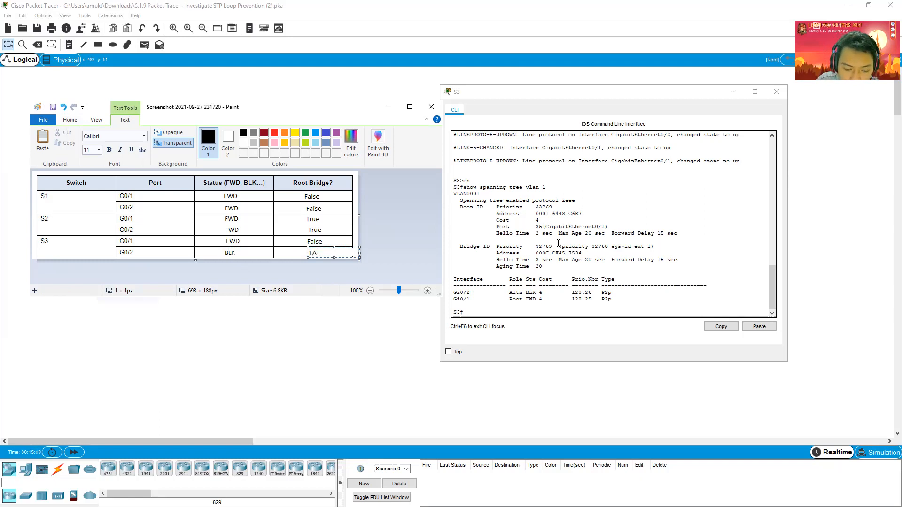
{"action": "key", "text": "BackSpace"}
{"action": "type", "text": "alse"}
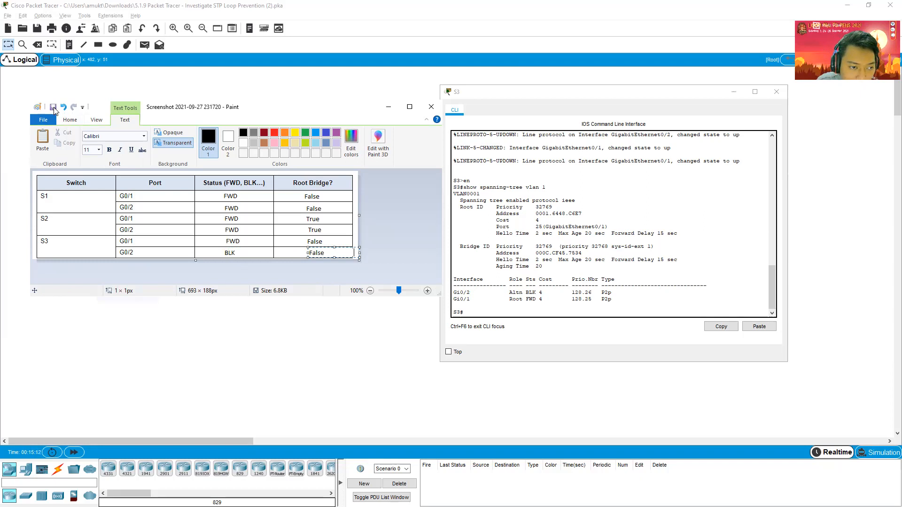
{"action": "key", "text": "ctrl+s"}
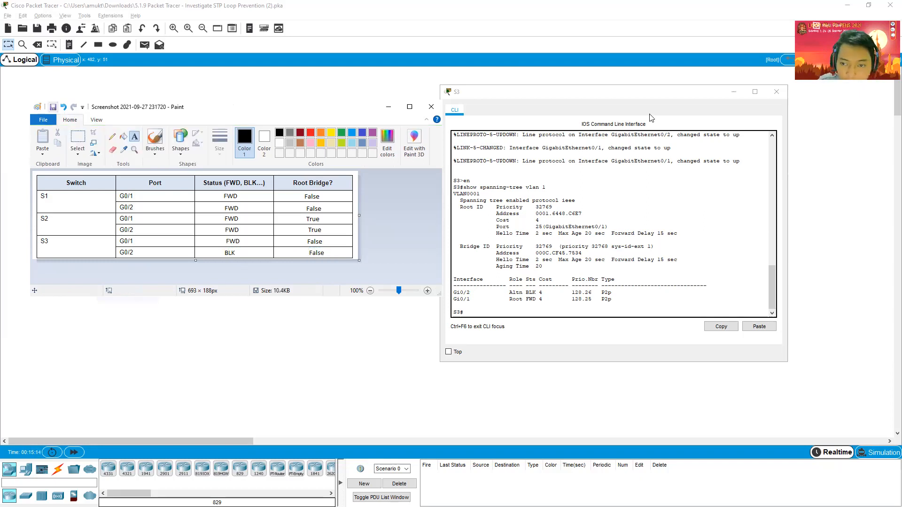
- Minimize Paint and read the statement about the different link light below the table in the activity instructions
{"action": "left_click", "coordinate": [388, 106]}
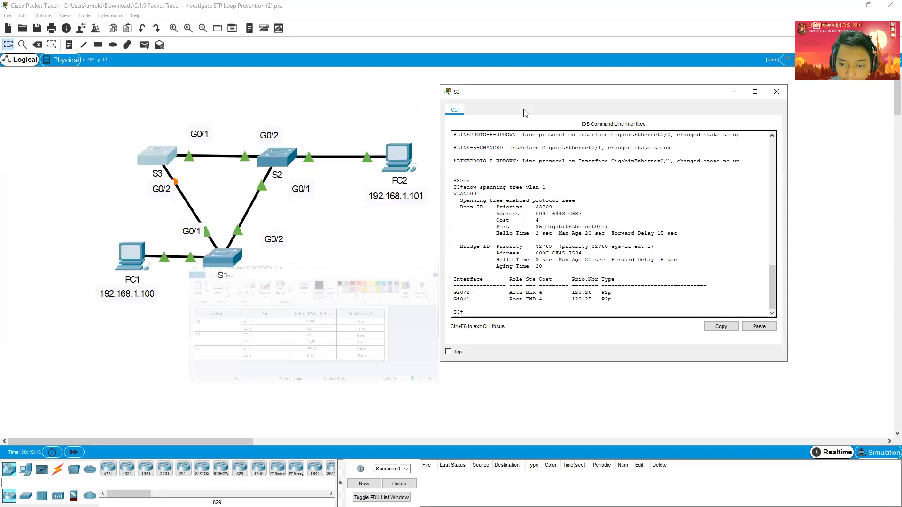
{"action": "key", "text": "alt+Tab"}
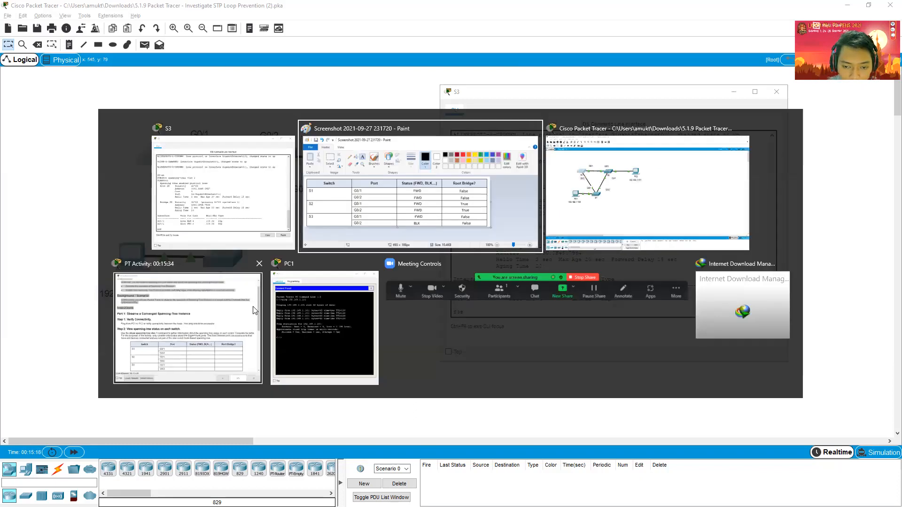
{"action": "key", "text": "Tab"}
{"action": "key", "text": "Tab"}
{"action": "scroll", "coordinate": [279, 164], "scroll_direction": "up", "scroll_amount": 2}
{"action": "scroll", "coordinate": [320, 183], "scroll_direction": "down", "scroll_amount": 1}
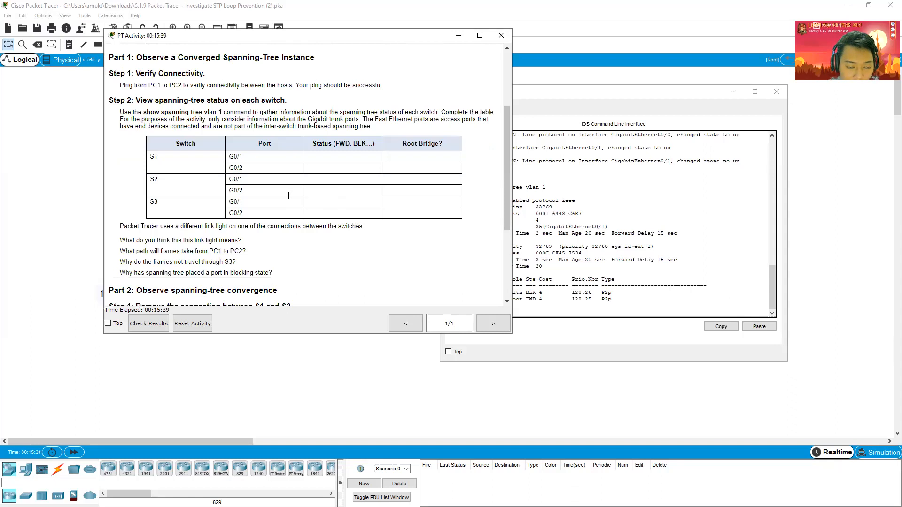
{"action": "scroll", "coordinate": [150, 202], "scroll_direction": "down", "scroll_amount": 2}
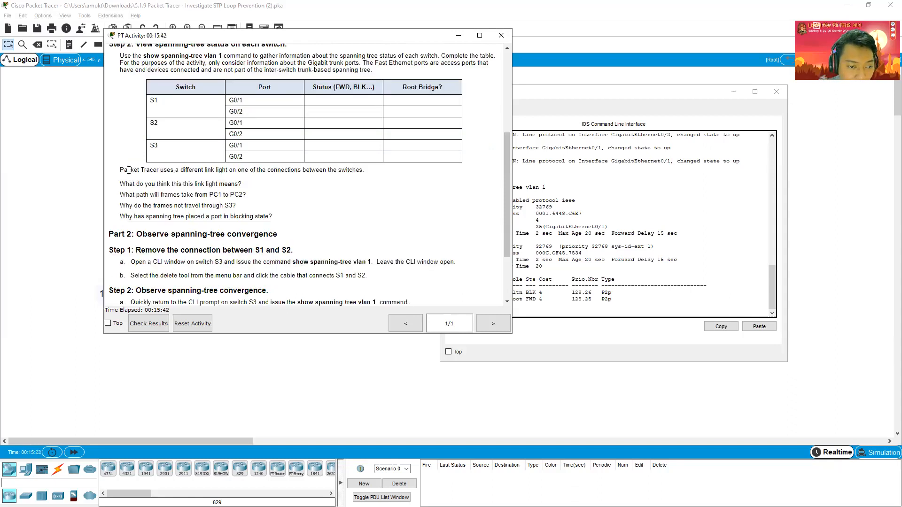
{"action": "left_click_drag", "start_coordinate": [171, 170], "coordinate": [120, 170]}
{"action": "left_click_drag", "start_coordinate": [220, 170], "coordinate": [361, 170]}
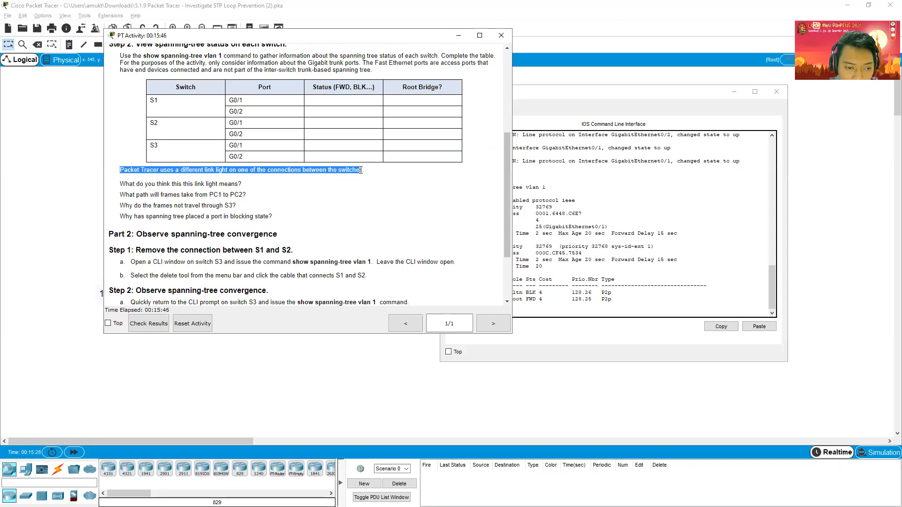
- Move the activity instructions beside the topology and examine the link light at S3's G0/2 port
{"action": "left_click_drag", "start_coordinate": [305, 37], "coordinate": [521, 49]}
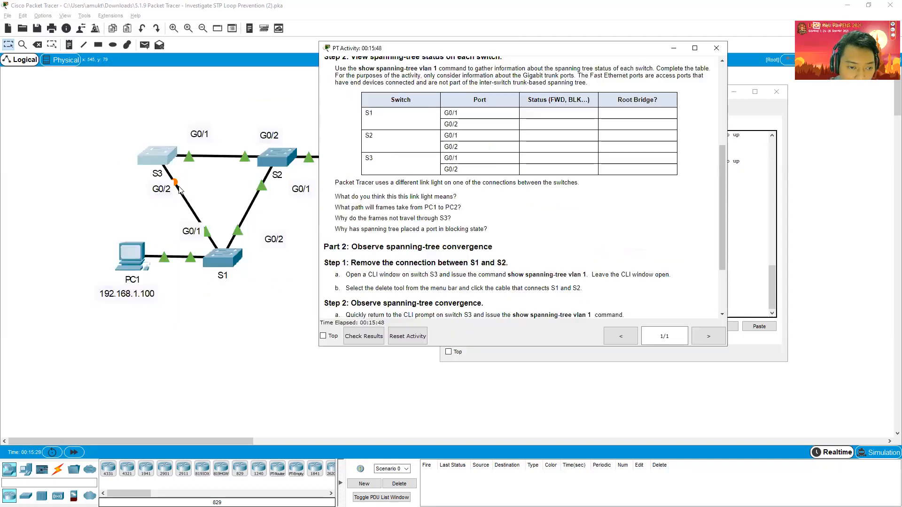
{"action": "left_click", "coordinate": [175, 186]}
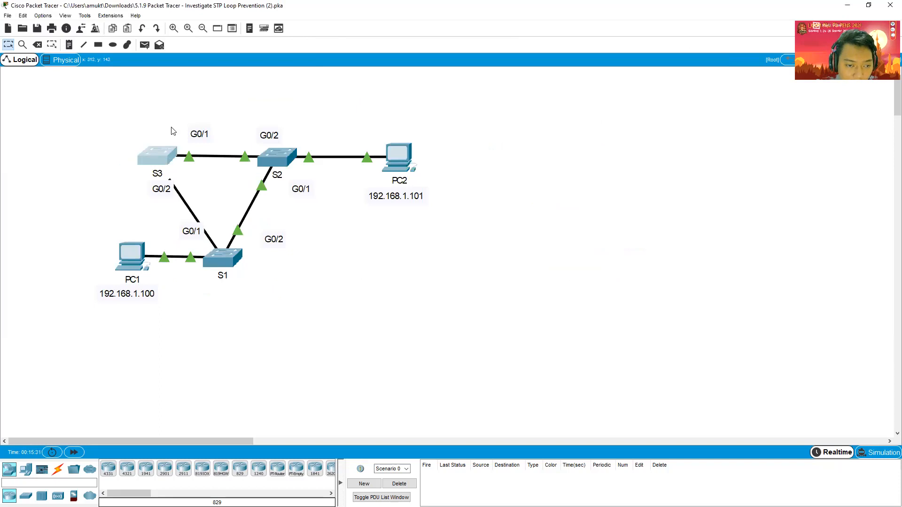
{"action": "key", "text": "alt+Tab"}
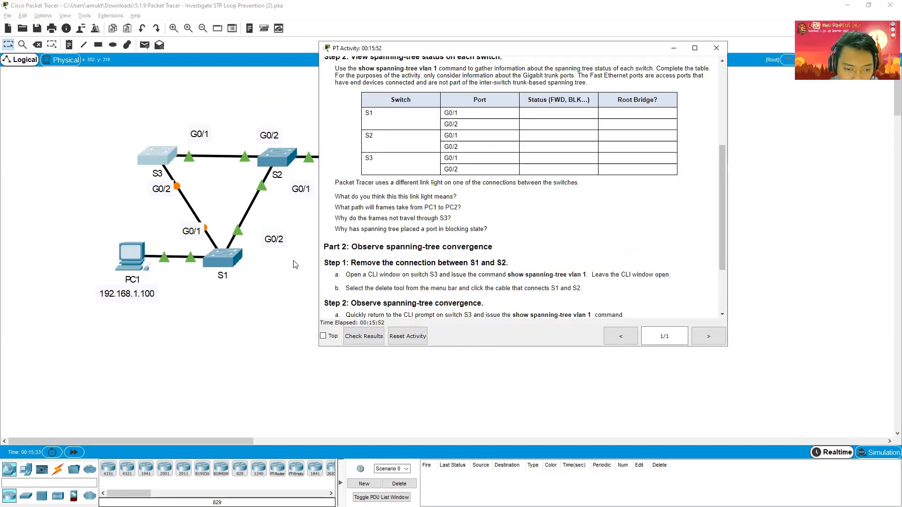
- Fast-forward the simulation time so the S1–S3 link settles, and bring the activity instructions back up
{"action": "left_click", "coordinate": [230, 489]}
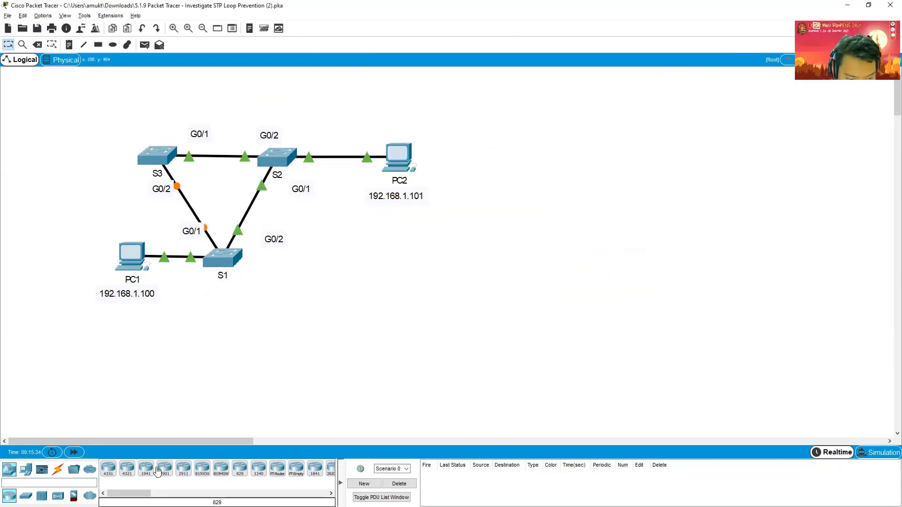
{"action": "left_click", "coordinate": [74, 453]}
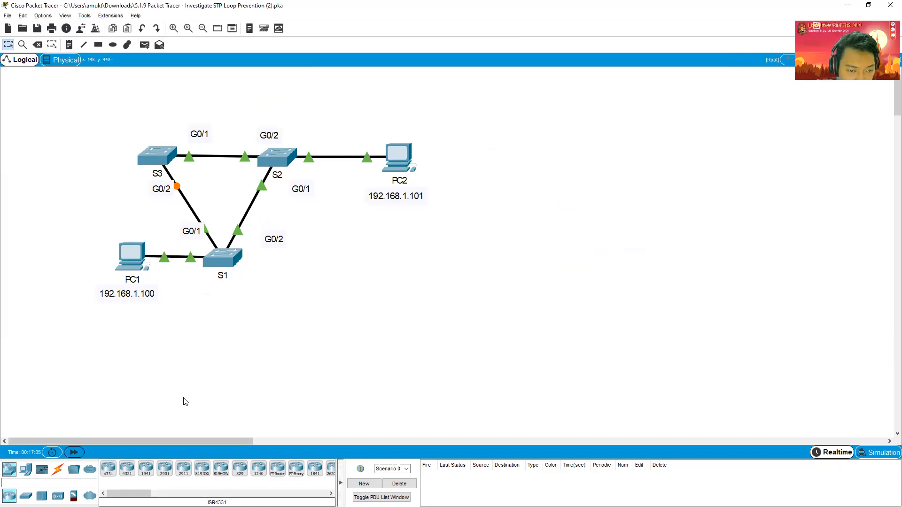
{"action": "key", "text": "alt+Tab"}
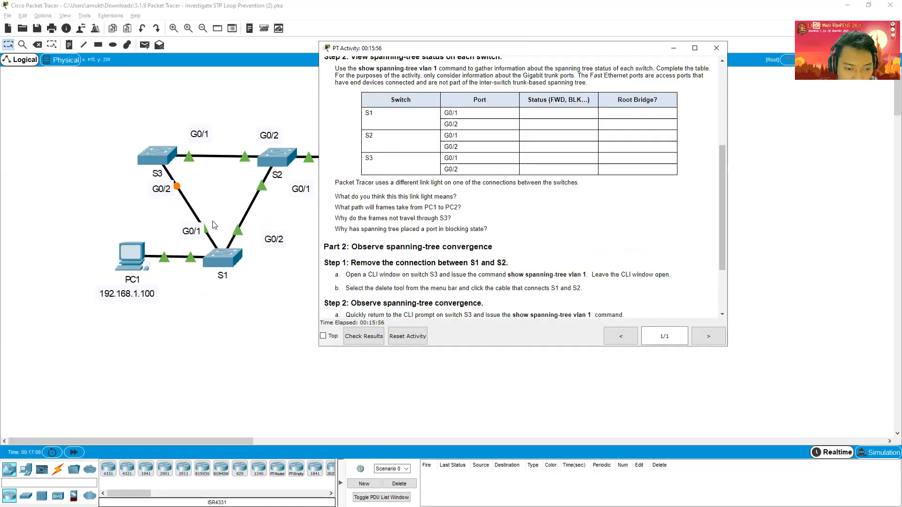
- Check the status of port G0/2 in S3's spanning-tree output and return to the activity instructions
{"action": "left_click_drag", "start_coordinate": [478, 49], "coordinate": [480, 49]}
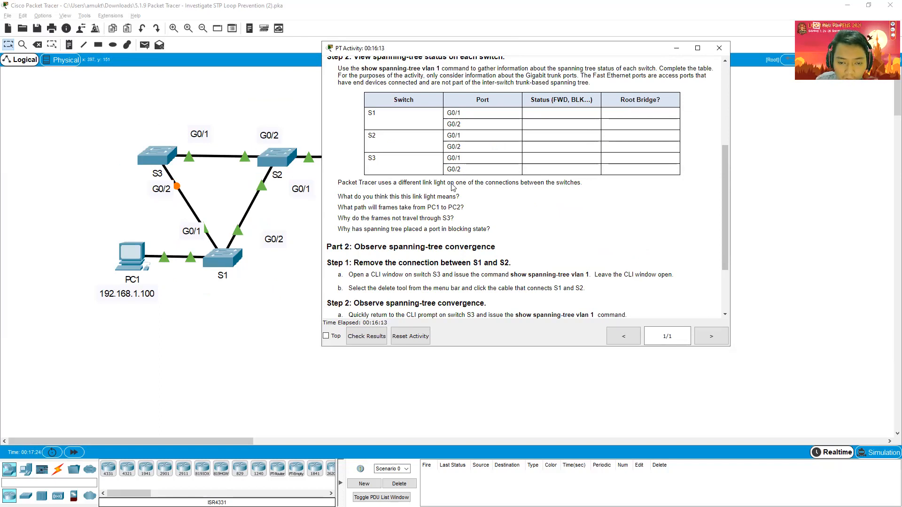
{"action": "key", "text": "alt+Tab"}
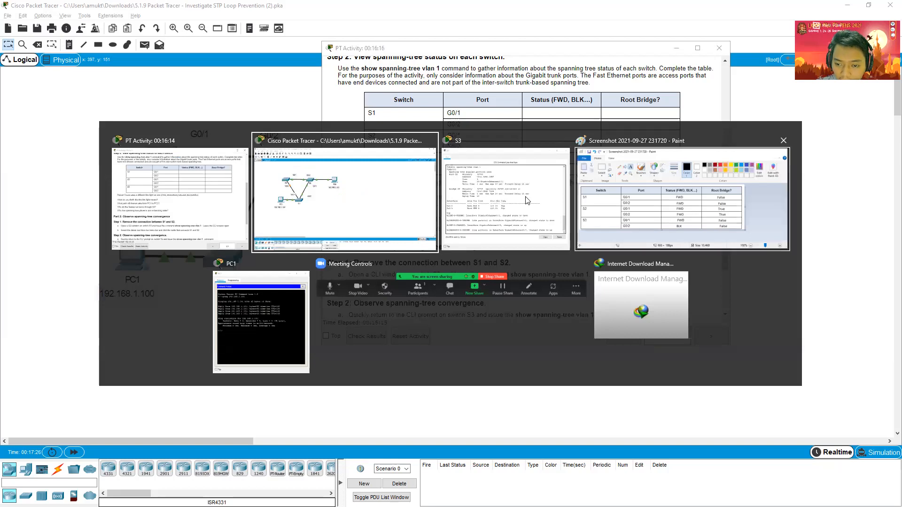
{"action": "left_click", "coordinate": [520, 249]}
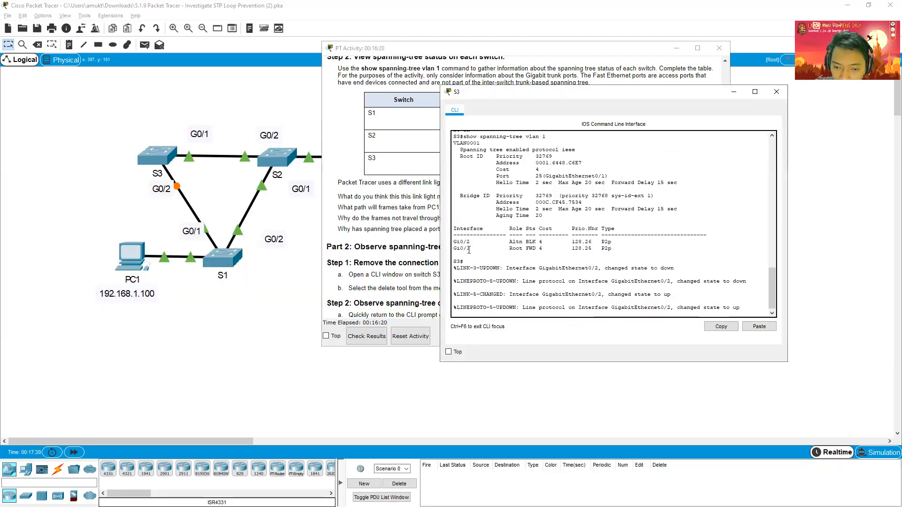
{"action": "double_click", "coordinate": [532, 242]}
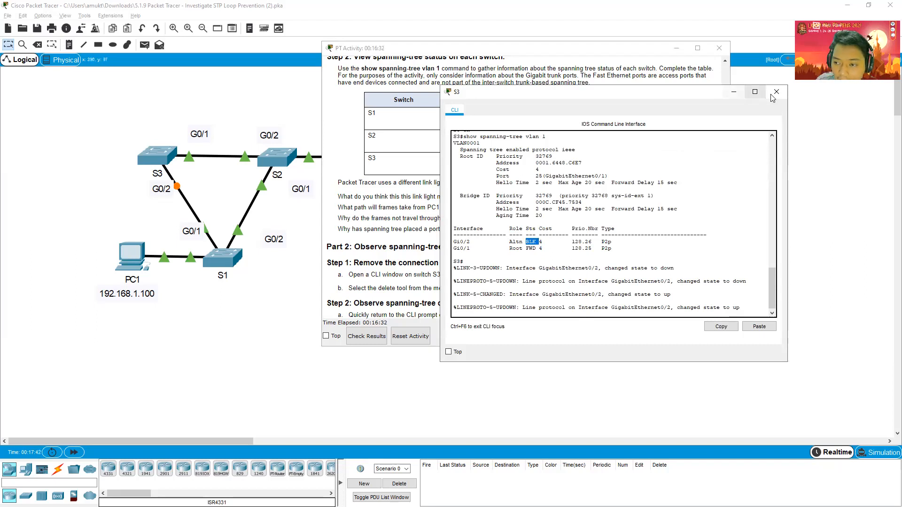
{"action": "left_click", "coordinate": [437, 195]}
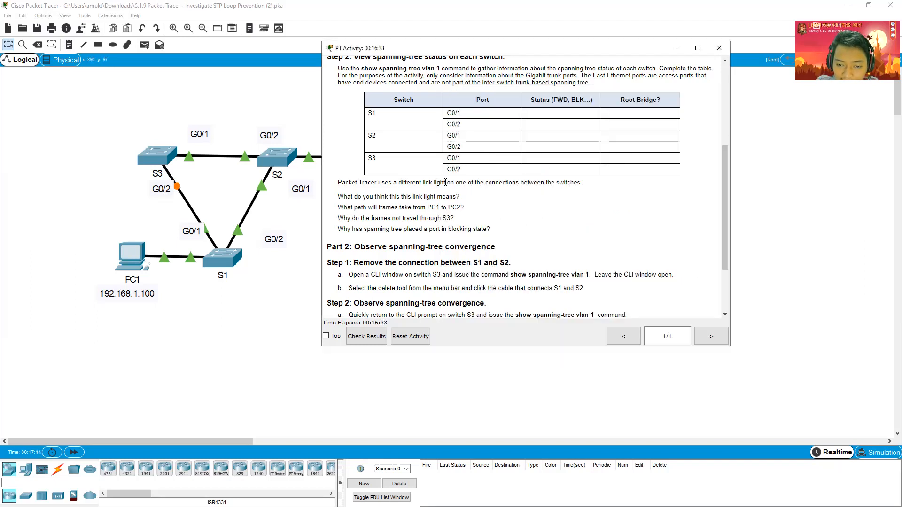
- Read the activity questions about the meaning of the link light and the path frames take from PC1 to PC2
{"action": "double_click", "coordinate": [441, 182]}
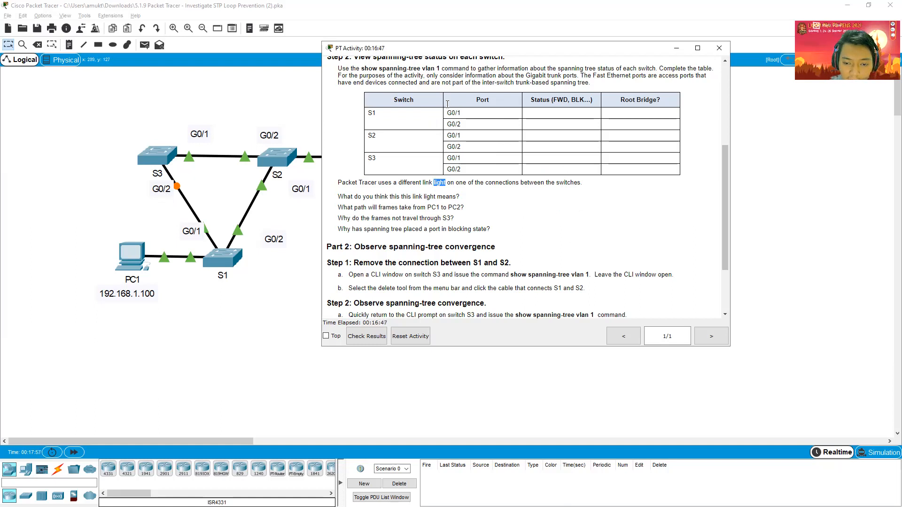
{"action": "scroll", "coordinate": [365, 166], "scroll_direction": "down", "scroll_amount": 1}
{"action": "left_click_drag", "start_coordinate": [338, 168], "coordinate": [376, 165]}
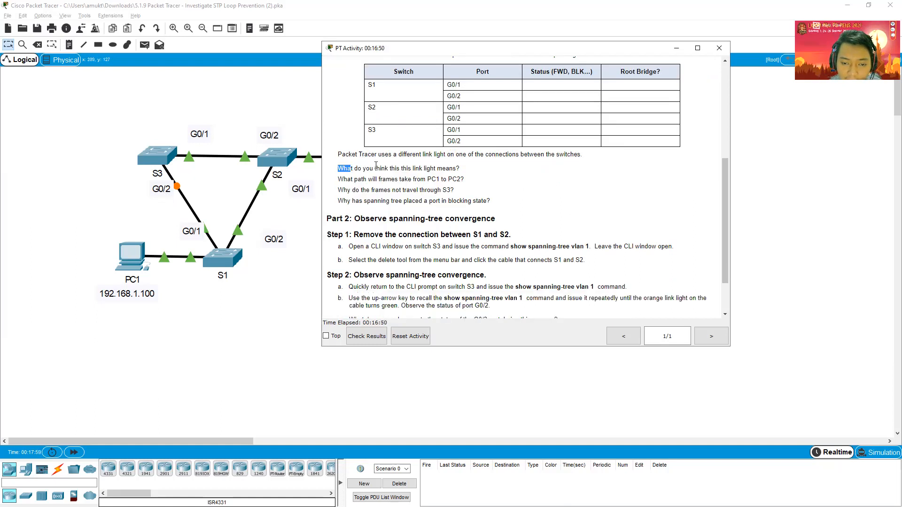
{"action": "left_click_drag", "start_coordinate": [453, 170], "coordinate": [475, 174]}
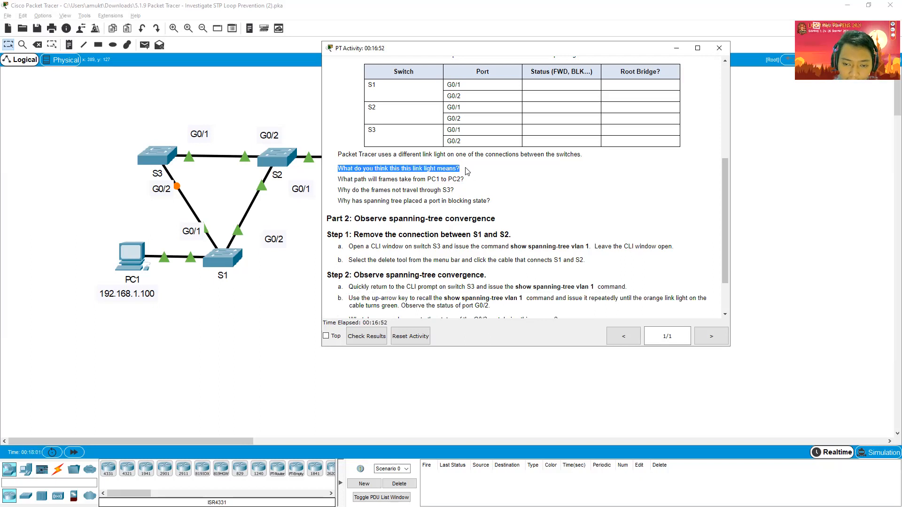
{"action": "left_click", "coordinate": [345, 168]}
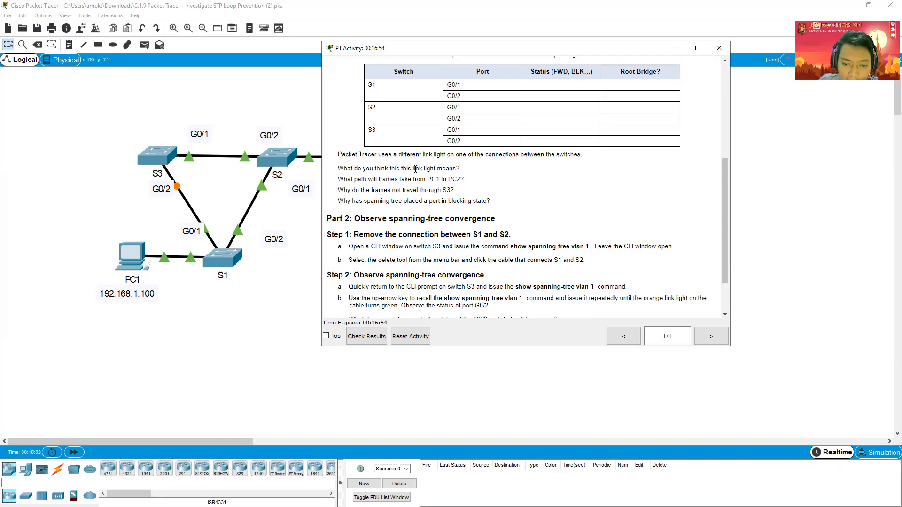
{"action": "triple_click", "coordinate": [460, 170]}
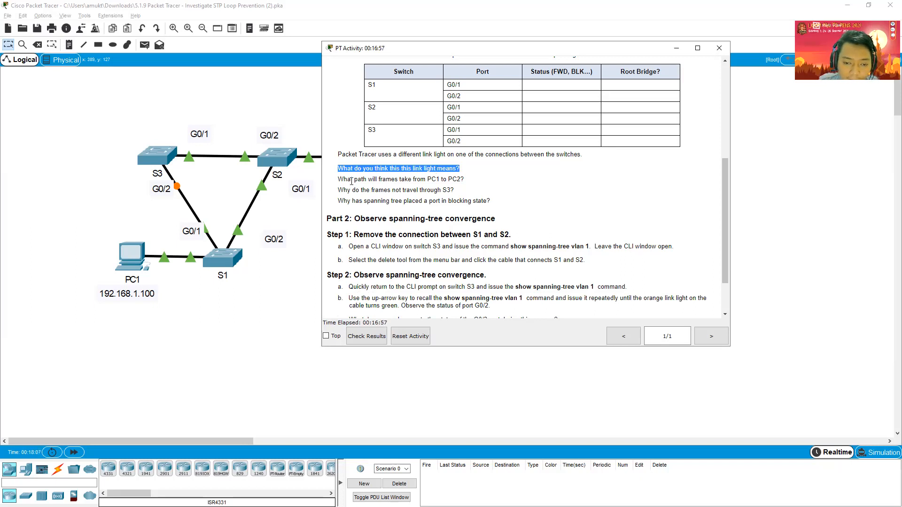
{"action": "scroll", "coordinate": [363, 151], "scroll_direction": "down", "scroll_amount": 1}
{"action": "left_click_drag", "start_coordinate": [339, 150], "coordinate": [464, 151]}
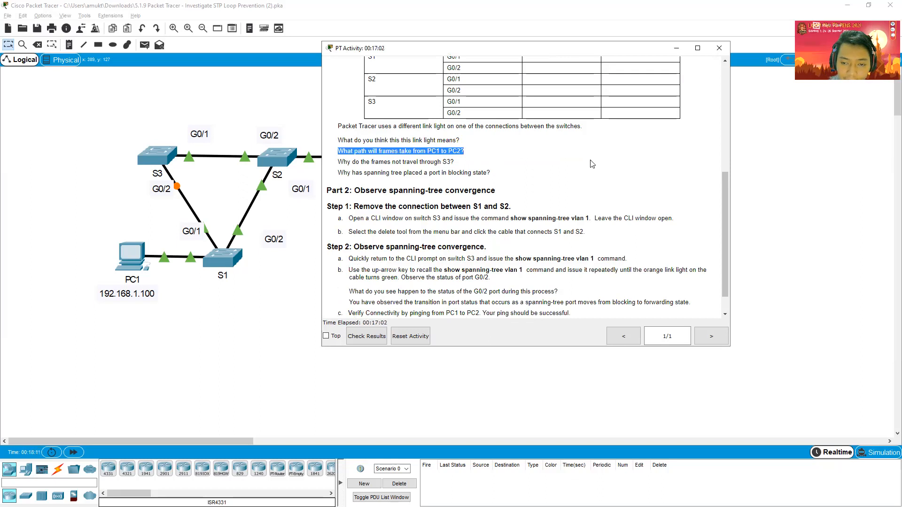
- Clear the instructions out of view and send a simple PDU from PC1 to PC2
{"action": "left_click", "coordinate": [784, 142]}
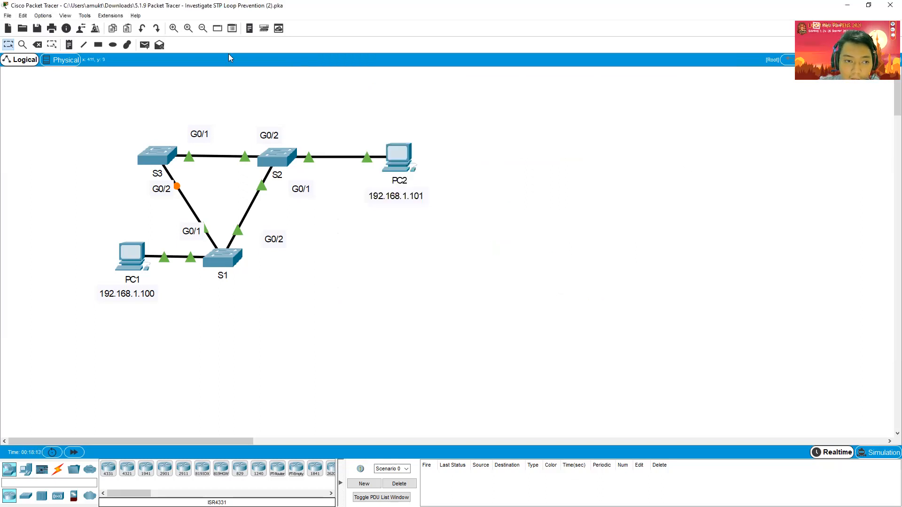
{"action": "left_click", "coordinate": [161, 46]}
{"action": "left_click", "coordinate": [145, 46]}
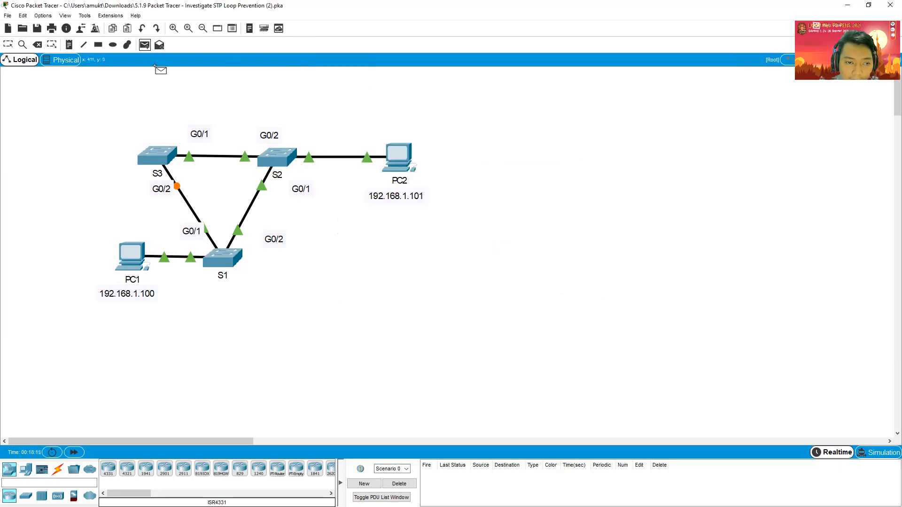
{"action": "left_click", "coordinate": [132, 254]}
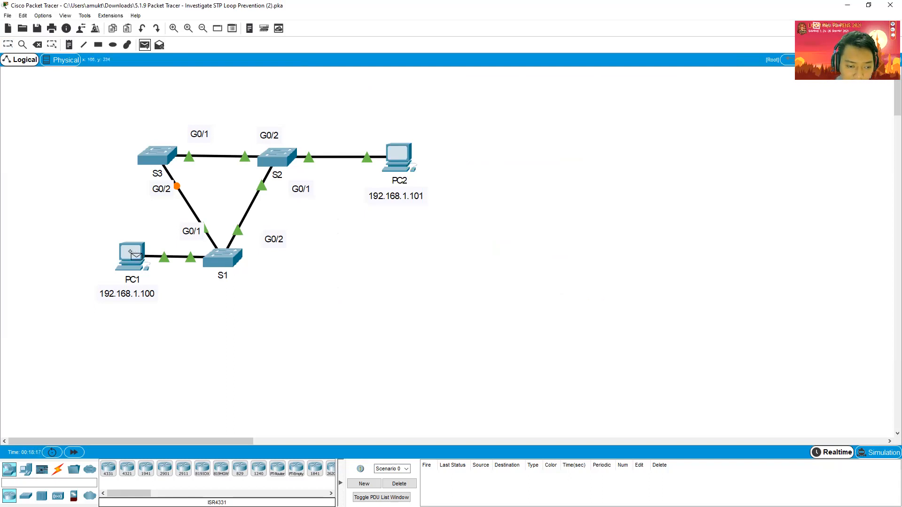
{"action": "left_click", "coordinate": [403, 153]}
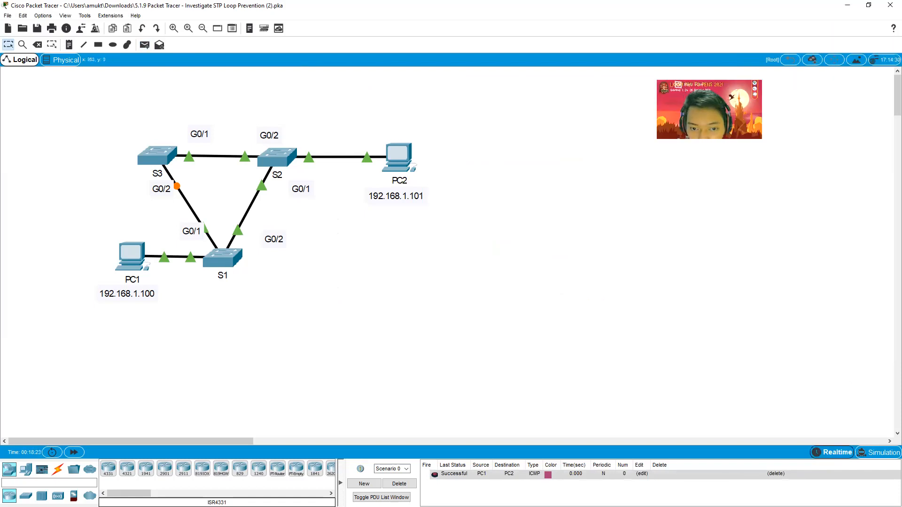
{"action": "left_click", "coordinate": [398, 158]}
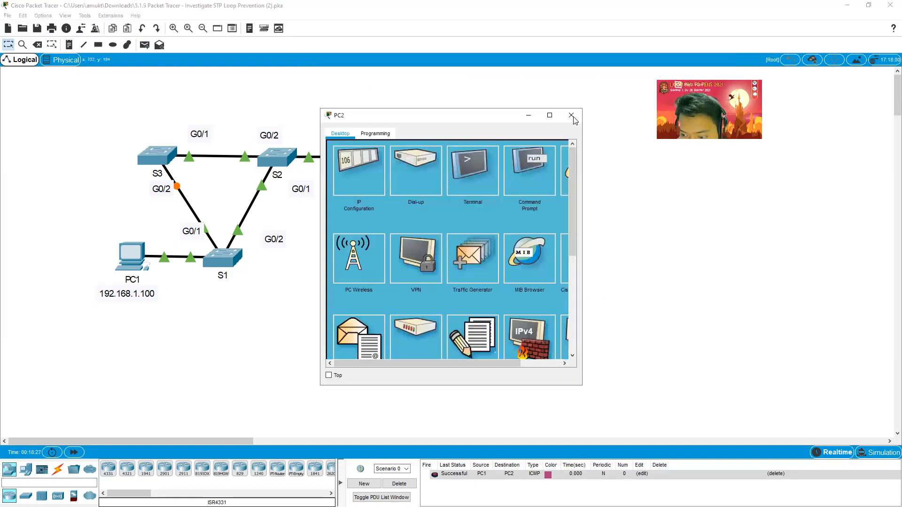
{"action": "left_click", "coordinate": [550, 114]}
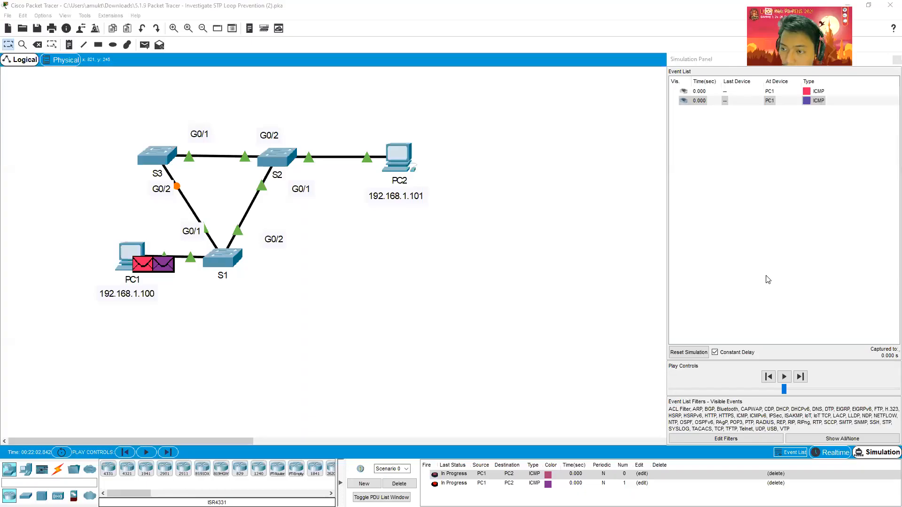
- Add another simple PDU from PC1 to PC2 in Simulation mode
{"action": "left_click", "coordinate": [681, 264]}
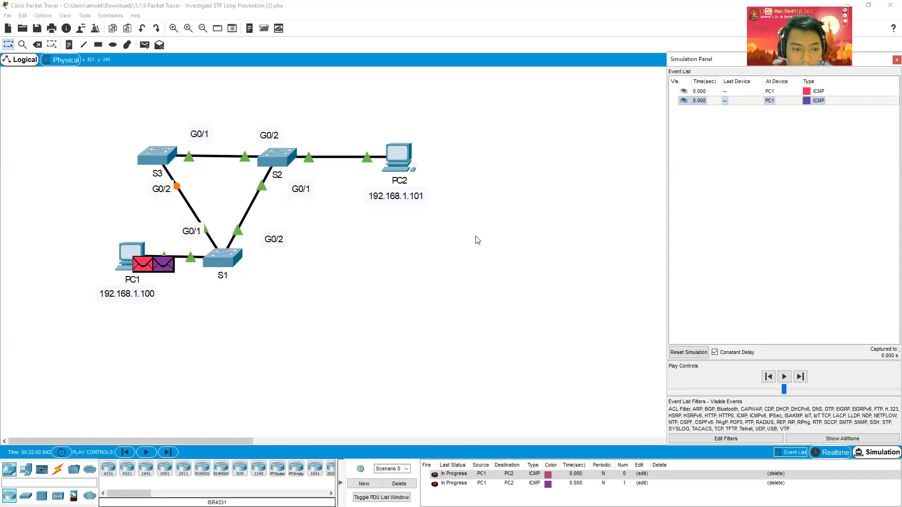
{"action": "left_click", "coordinate": [145, 45]}
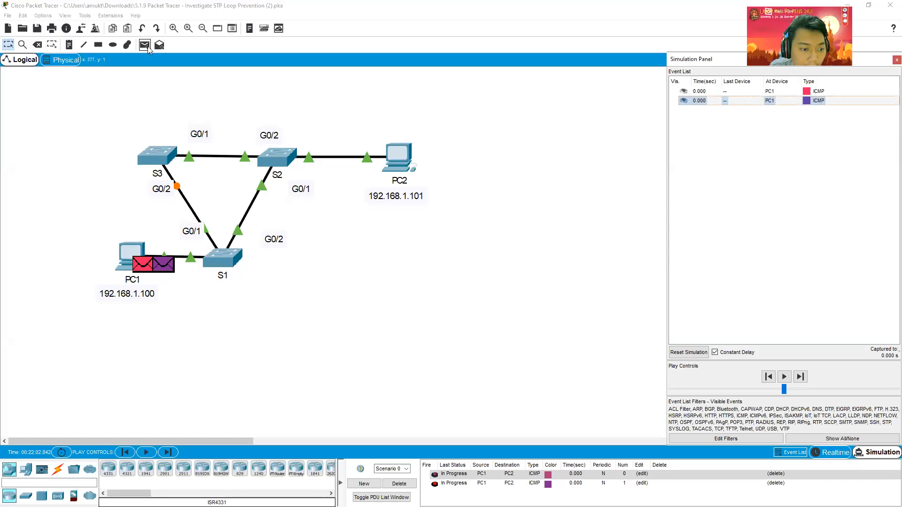
{"action": "left_click", "coordinate": [130, 251]}
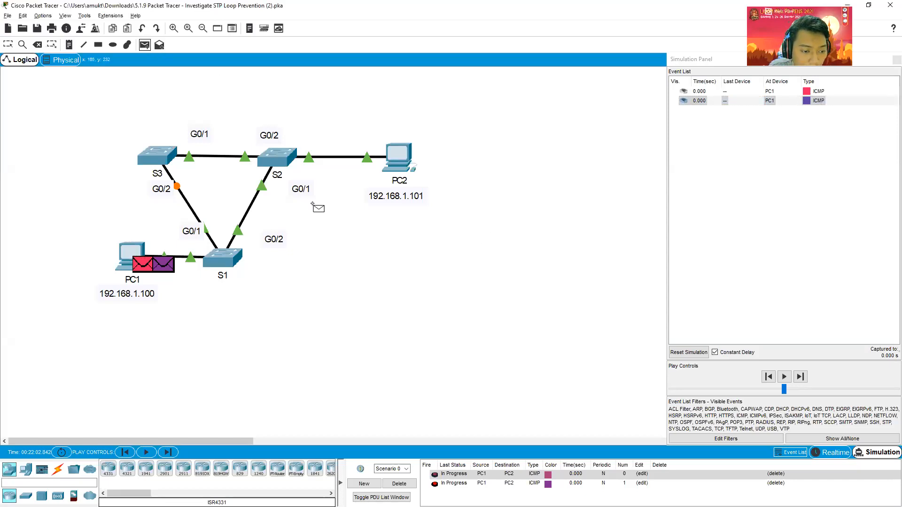
{"action": "left_click", "coordinate": [402, 159]}
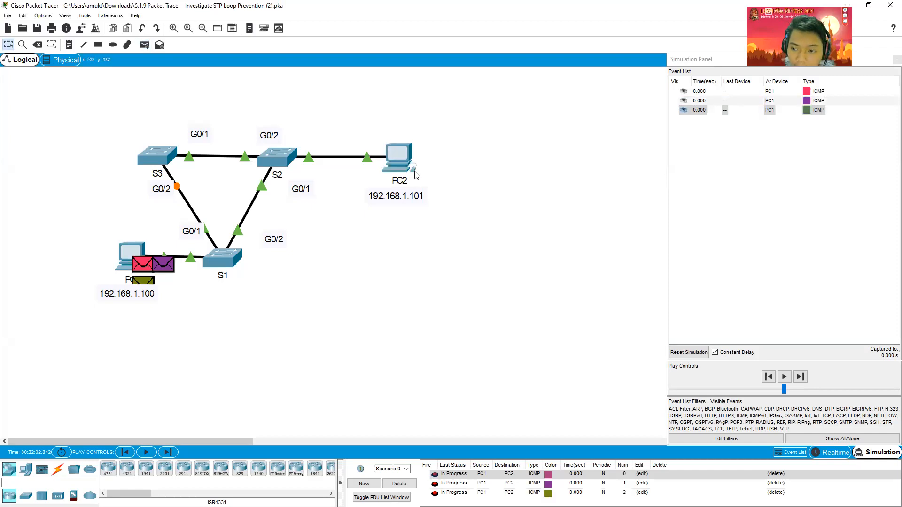
- Play the simulation to trace the PDUs between PC1 and PC2, and return to Realtime mode
{"action": "left_click", "coordinate": [701, 112]}
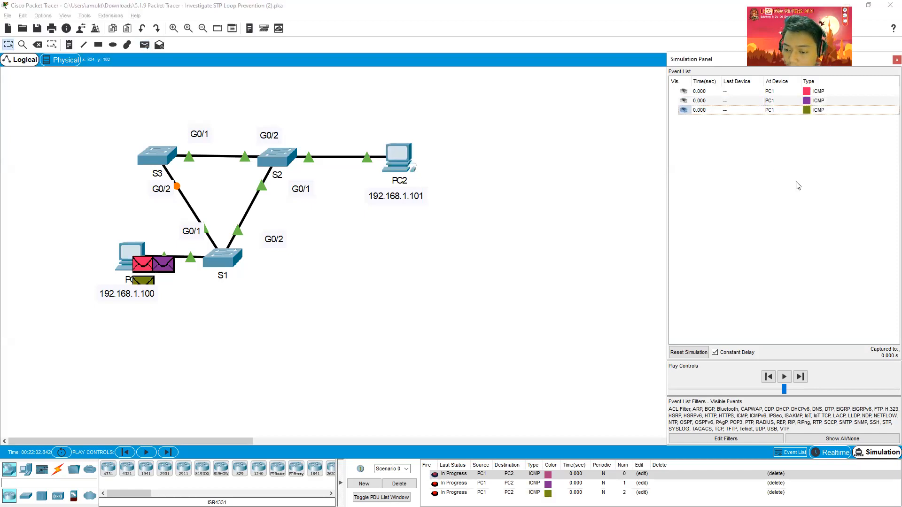
{"action": "left_click", "coordinate": [785, 378]}
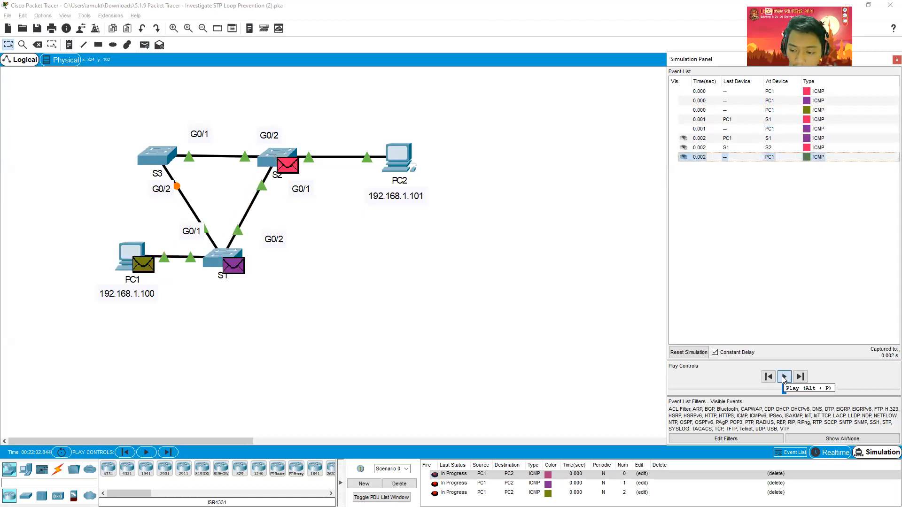
{"action": "left_click", "coordinate": [784, 377]}
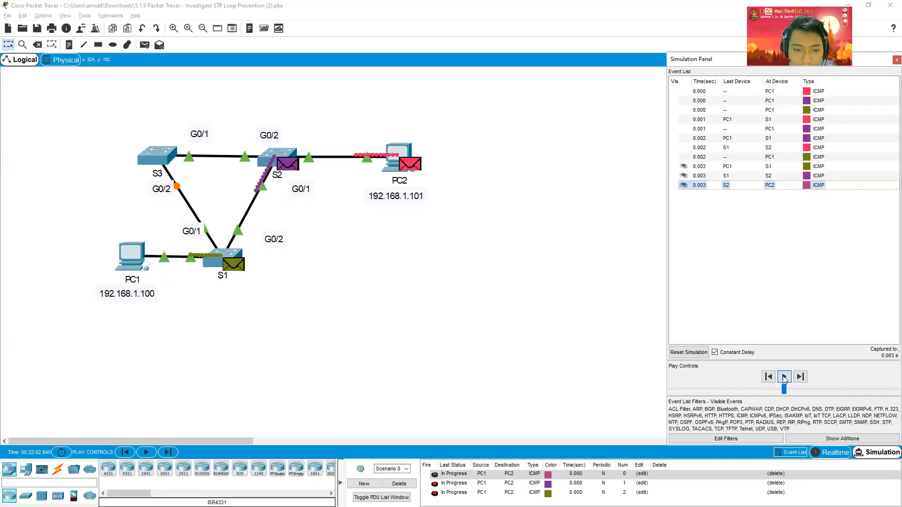
{"action": "left_click", "coordinate": [783, 376]}
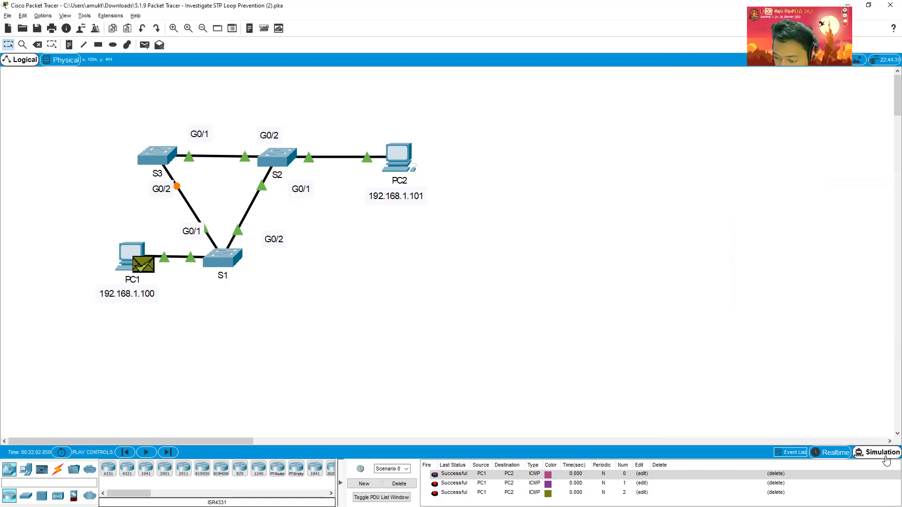
{"action": "left_click", "coordinate": [846, 454]}
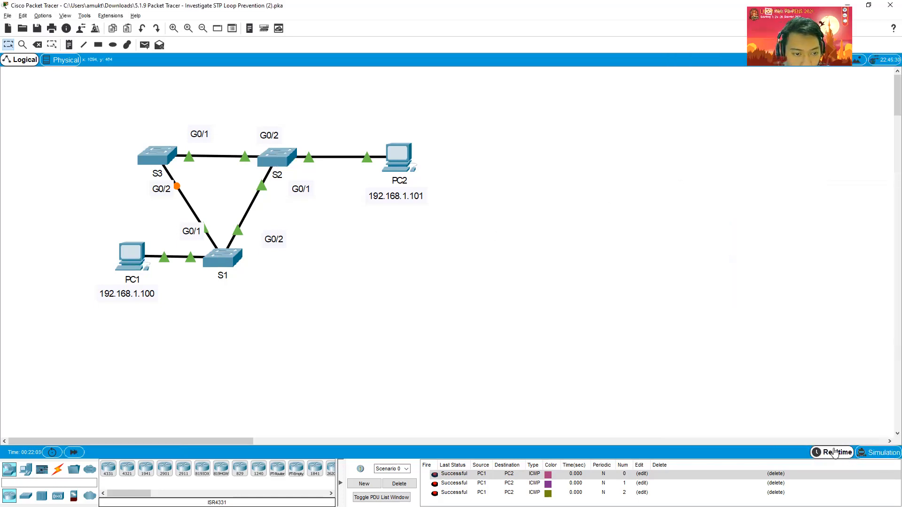
- Bring the activity instructions back up, trace the PC1–S1–S2–PC2 path over the topology and clear the marks
{"action": "key", "text": "alt+Tab"}
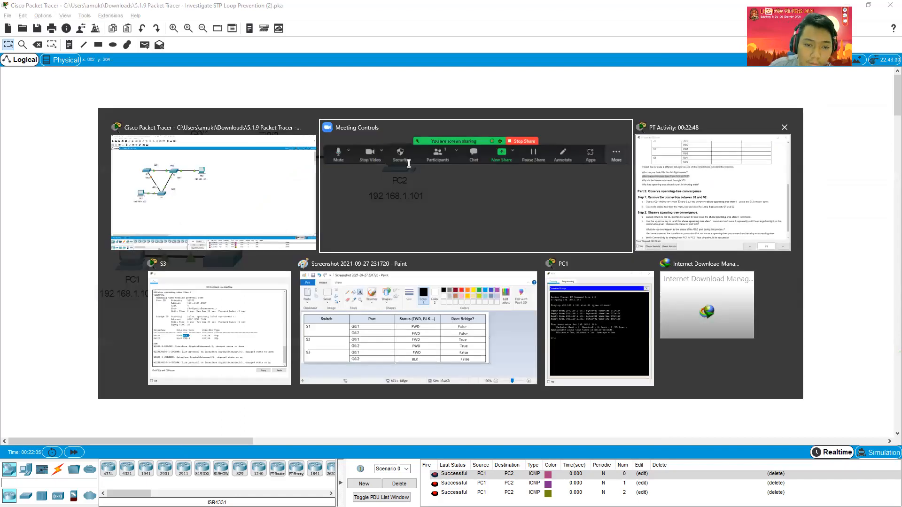
{"action": "key", "text": "alt+Tab"}
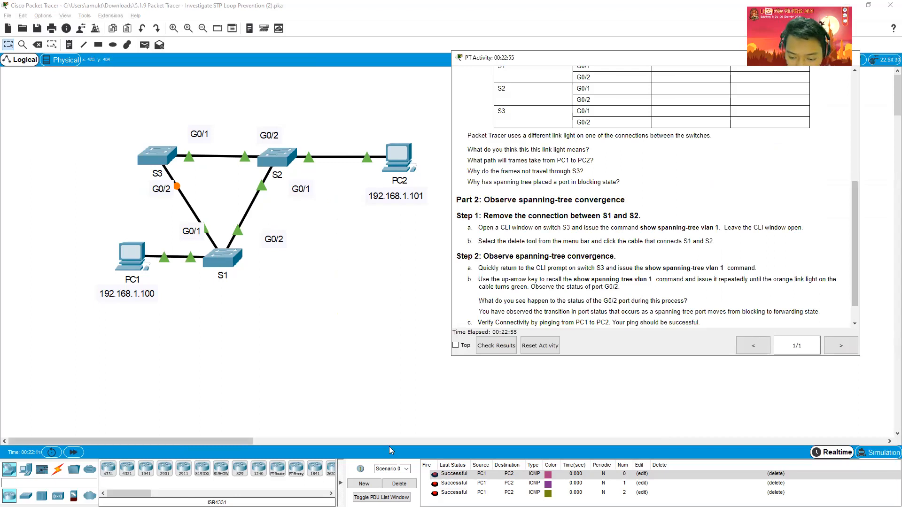
{"action": "left_click_drag", "start_coordinate": [143, 281], "coordinate": [246, 287]}
{"action": "left_click_drag", "start_coordinate": [282, 176], "coordinate": [401, 179]}
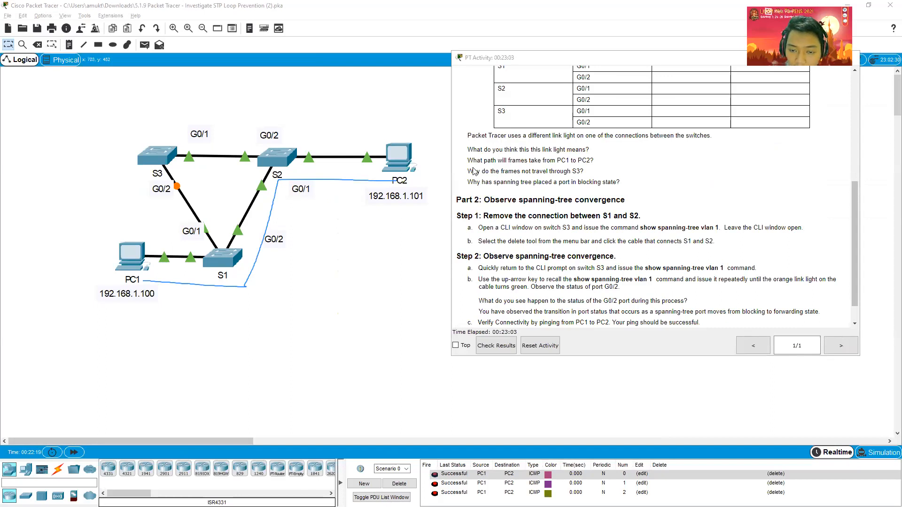
{"action": "key", "text": "ctrl+z"}
- Read the question on why frames do not travel through S3 and consult the completed status table in Paint
{"action": "left_click_drag", "start_coordinate": [470, 171], "coordinate": [584, 172]}
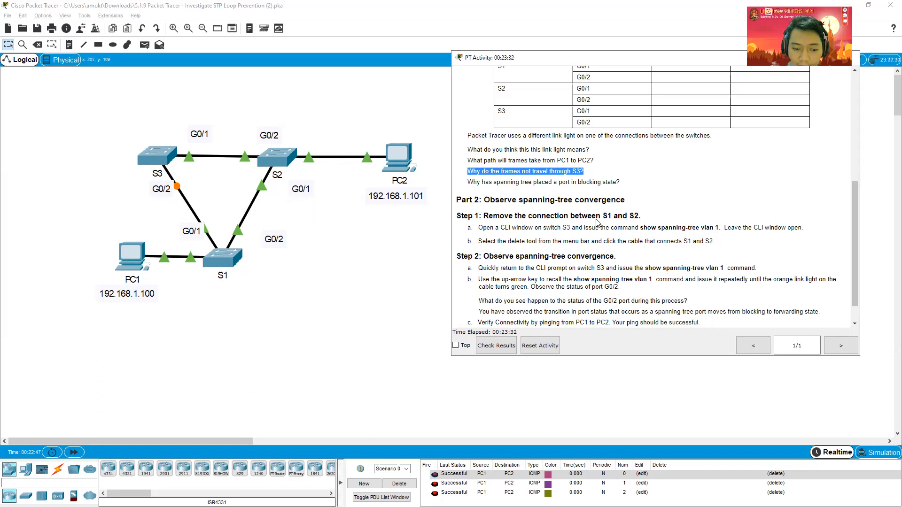
{"action": "left_click", "coordinate": [358, 287]}
{"action": "key", "text": "alt+Tab"}
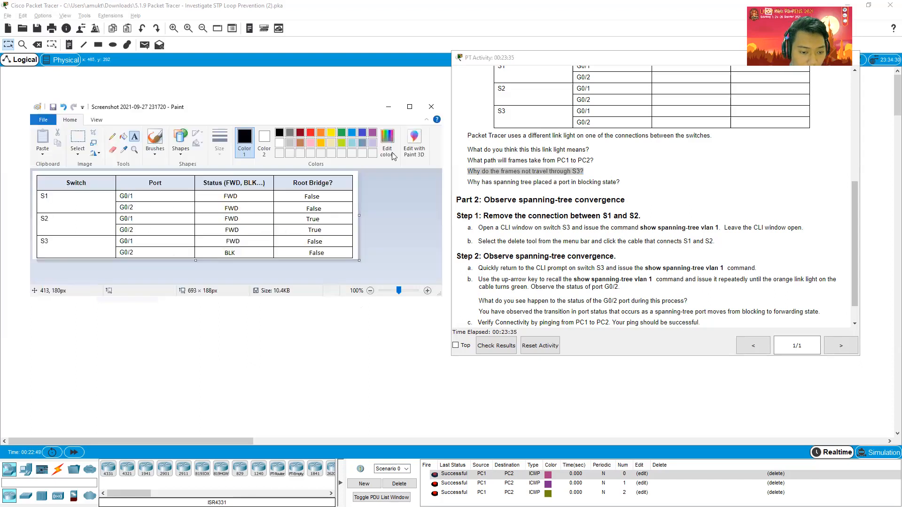
{"action": "key", "text": "alt+Tab"}
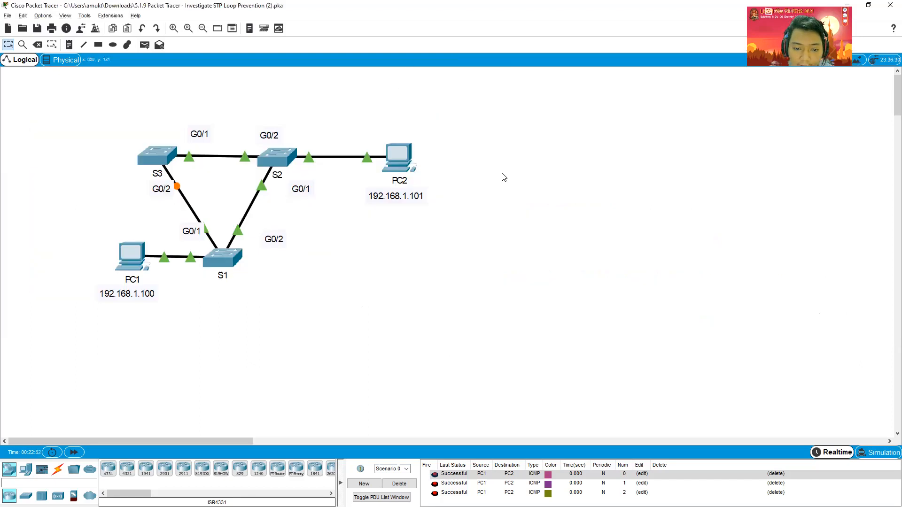
{"action": "key", "text": "alt+Tab"}
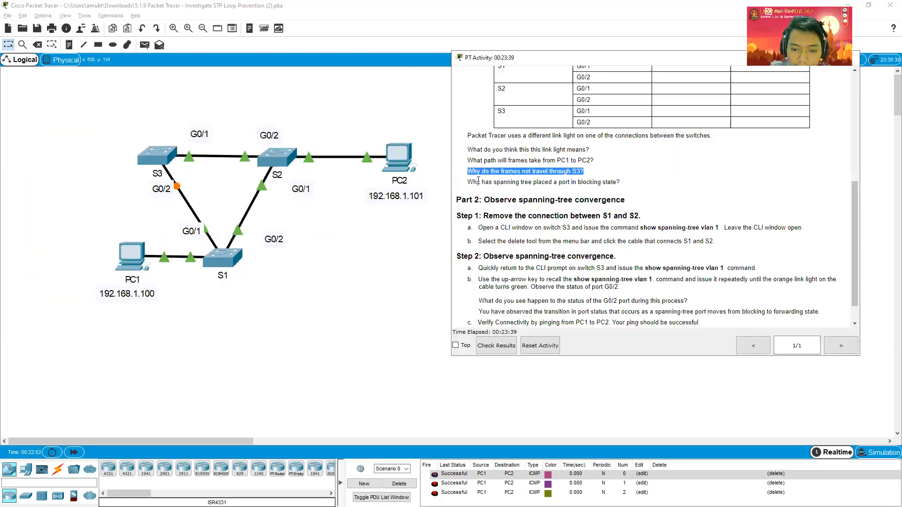
- Read the question on why spanning tree placed a port in blocking state, and move on to the Part 2 heading
{"action": "left_click_drag", "start_coordinate": [468, 182], "coordinate": [619, 182]}
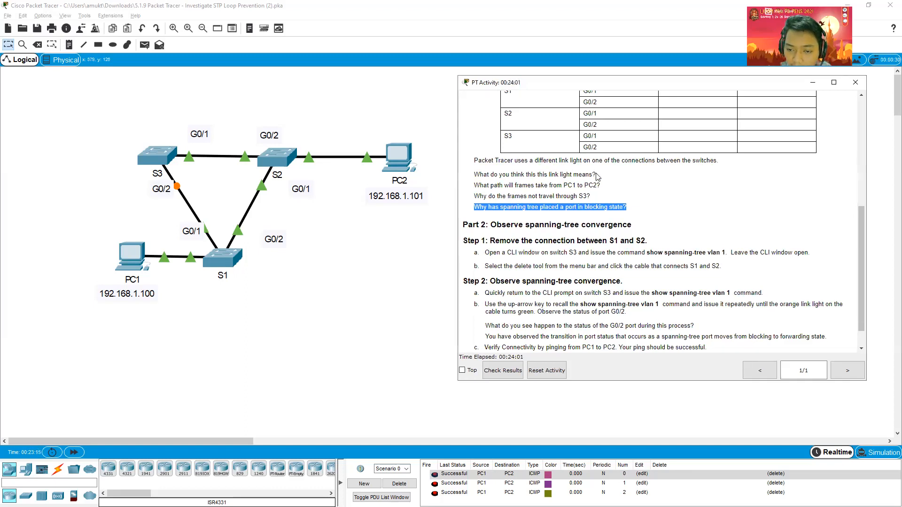
{"action": "scroll", "coordinate": [512, 196], "scroll_direction": "down", "scroll_amount": 1}
{"action": "left_click_drag", "start_coordinate": [632, 197], "coordinate": [497, 197]}
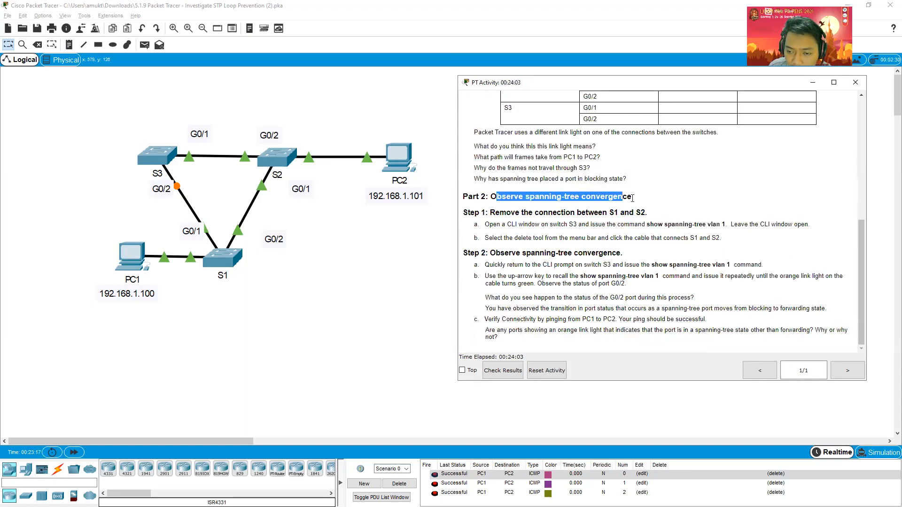
- Read the Part 2 Step 1 instructions on removing the S1–S2 connection and issuing the spanning-tree command on S3
{"action": "left_click", "coordinate": [511, 212]}
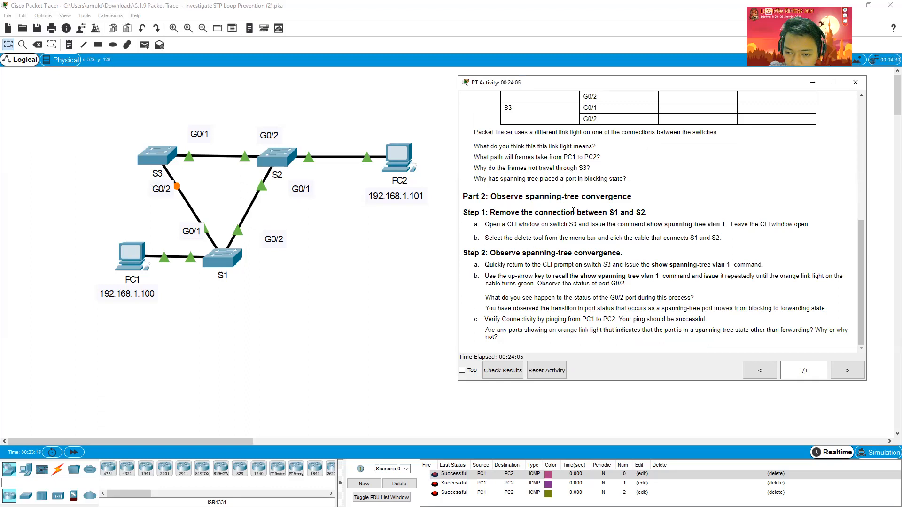
{"action": "left_click_drag", "start_coordinate": [630, 214], "coordinate": [664, 213]}
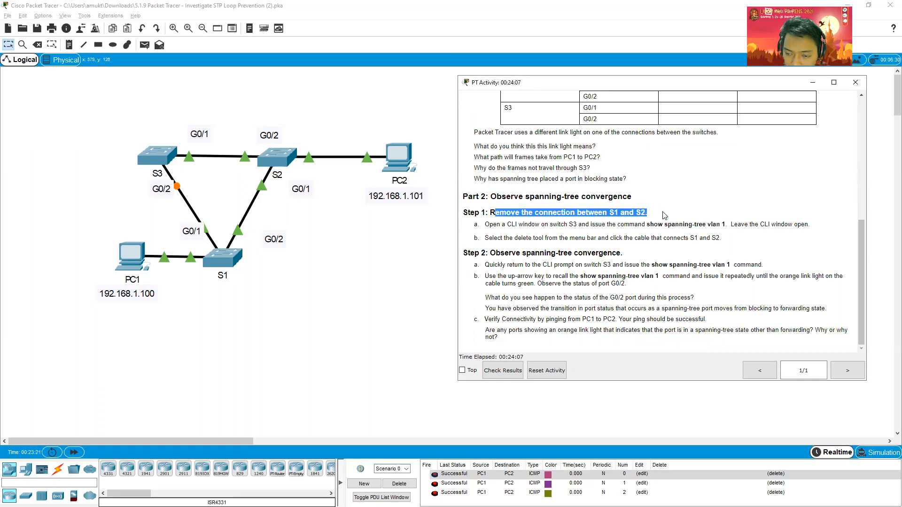
{"action": "left_click", "coordinate": [665, 213]}
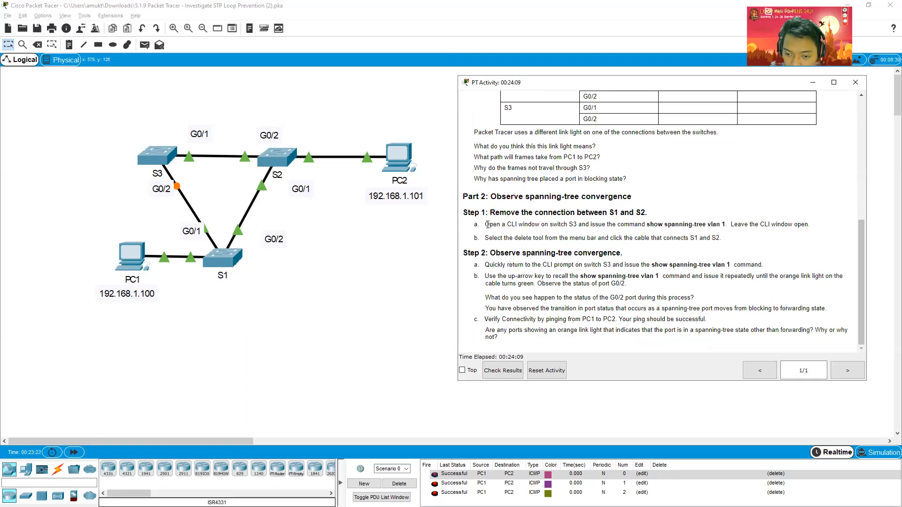
{"action": "left_click_drag", "start_coordinate": [485, 225], "coordinate": [641, 228]}
{"action": "left_click_drag", "start_coordinate": [702, 226], "coordinate": [813, 229]}
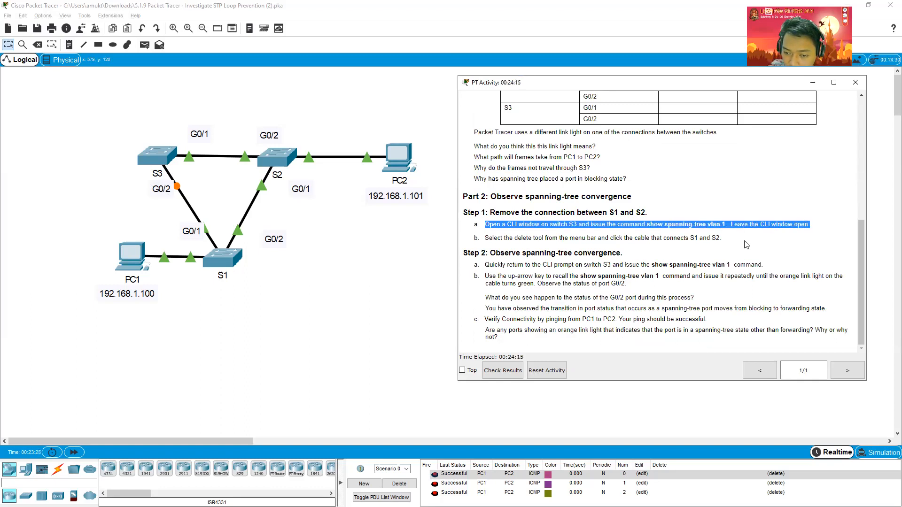
{"action": "left_click", "coordinate": [530, 236]}
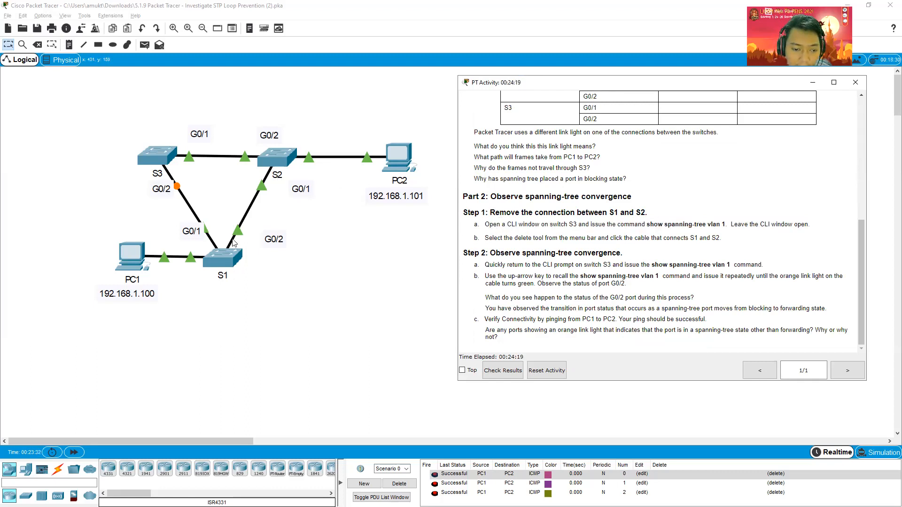
- Open the CLI of switch S3, run show spanning-tree vlan 1, and move the CLI window clear of the S1–S2 link
{"action": "left_click", "coordinate": [164, 162]}
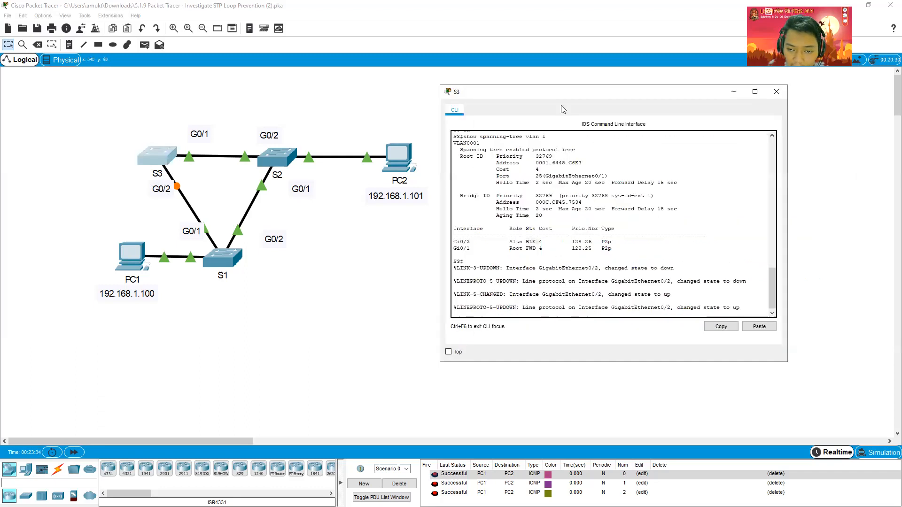
{"action": "left_click_drag", "start_coordinate": [523, 96], "coordinate": [313, 70]}
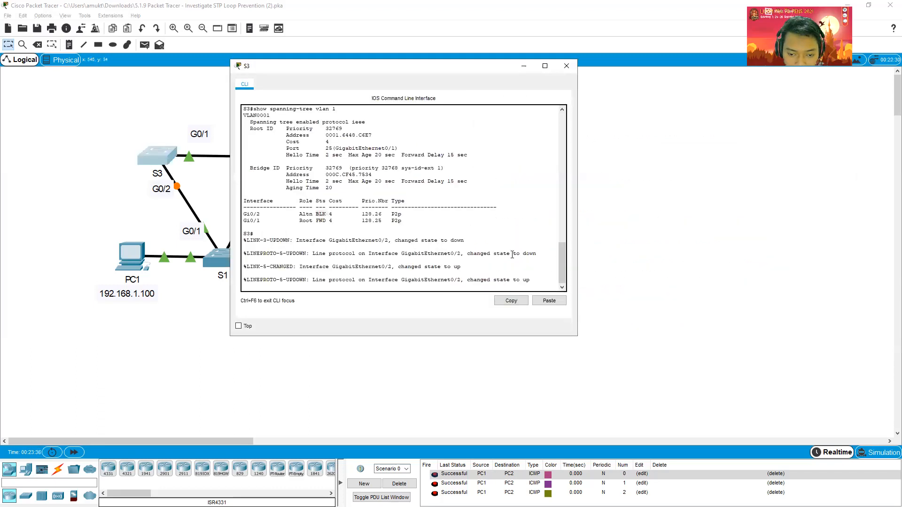
{"action": "key", "text": "Return"}
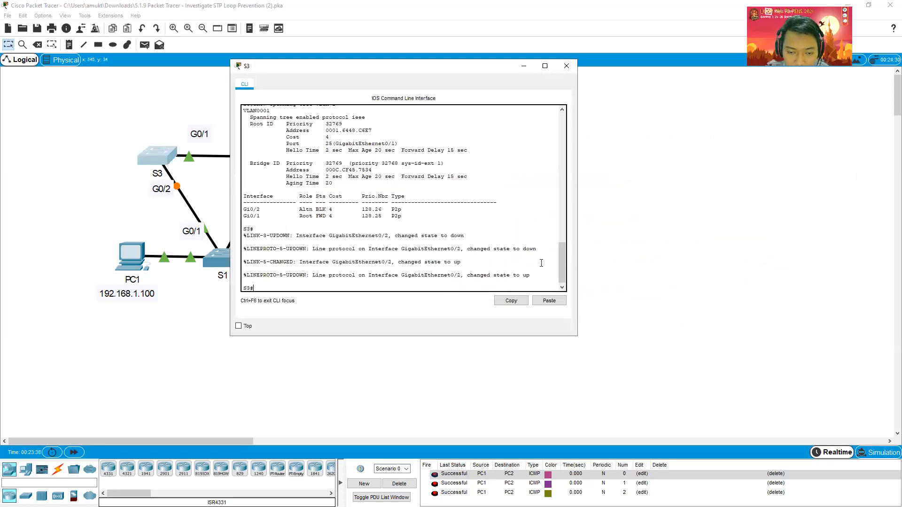
{"action": "key", "text": "alt+Tab"}
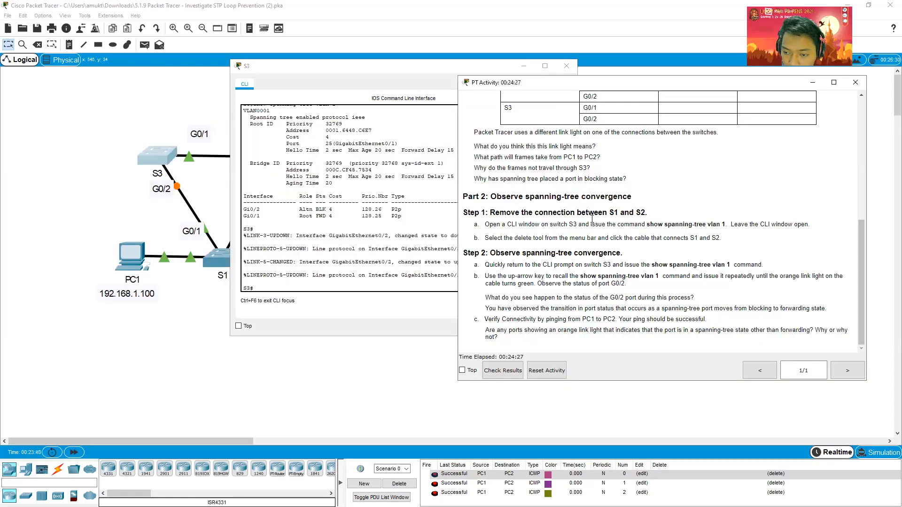
{"action": "left_click_drag", "start_coordinate": [647, 224], "coordinate": [726, 225]}
{"action": "key", "text": "super+c"}
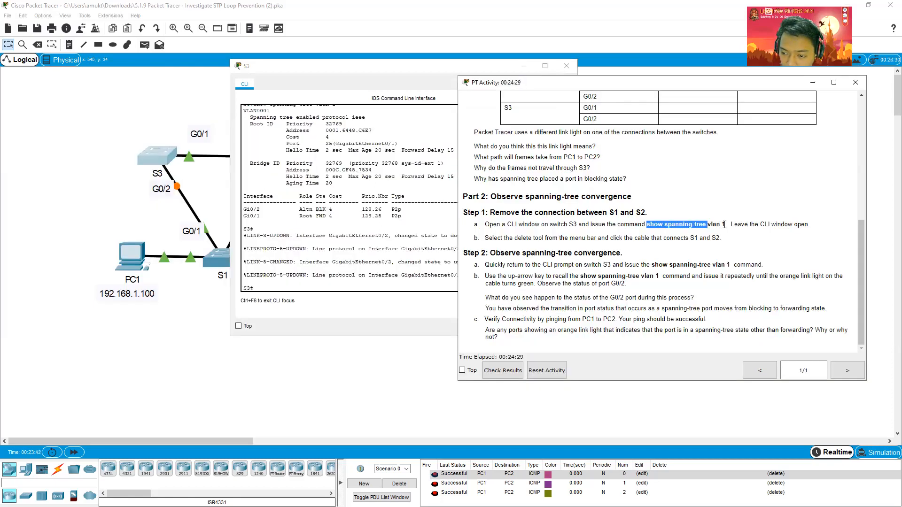
{"action": "left_click", "coordinate": [420, 287]}
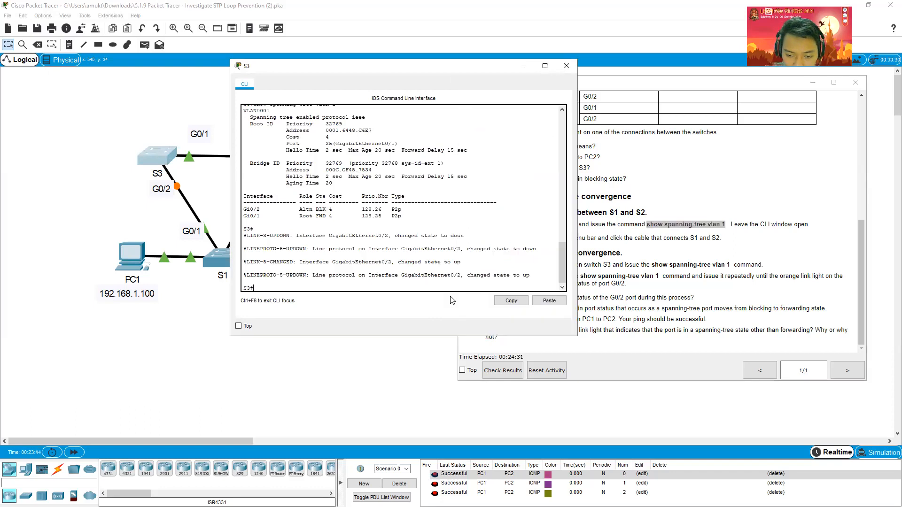
{"action": "left_click", "coordinate": [549, 300]}
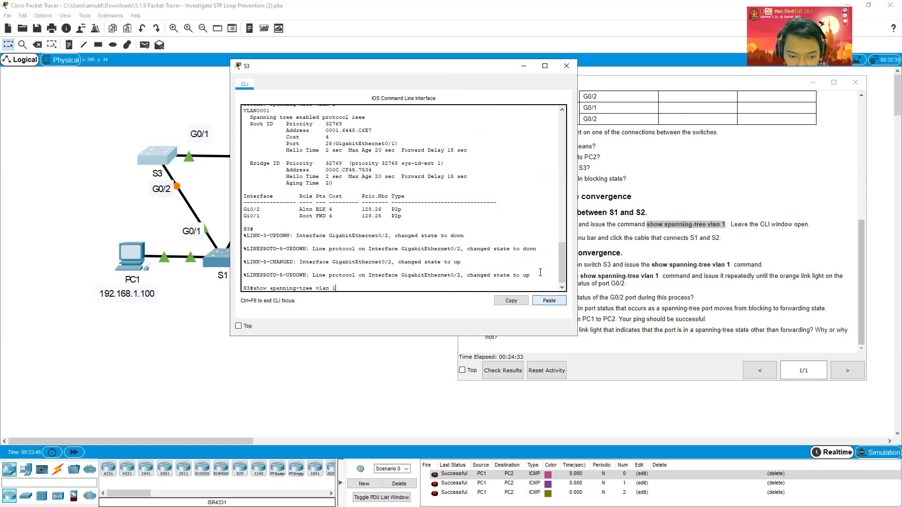
{"action": "key", "text": "Return"}
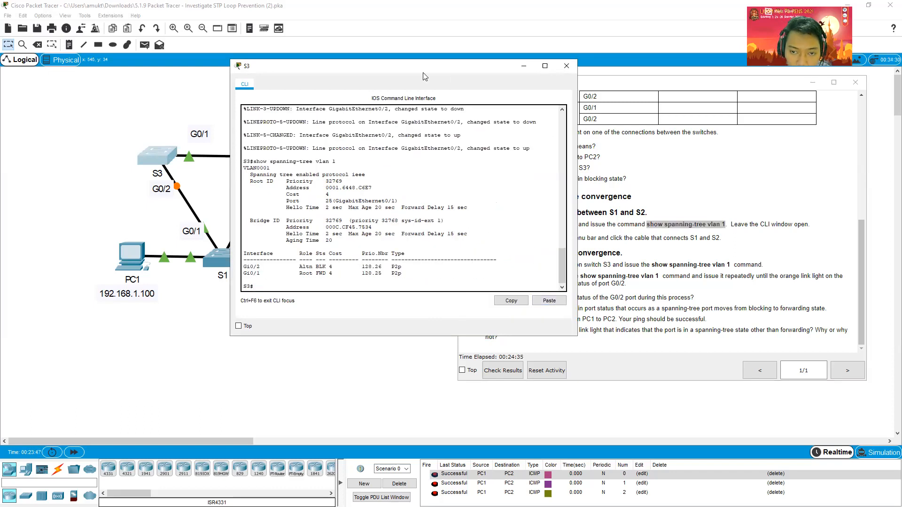
{"action": "left_click_drag", "start_coordinate": [417, 65], "coordinate": [501, 60]}
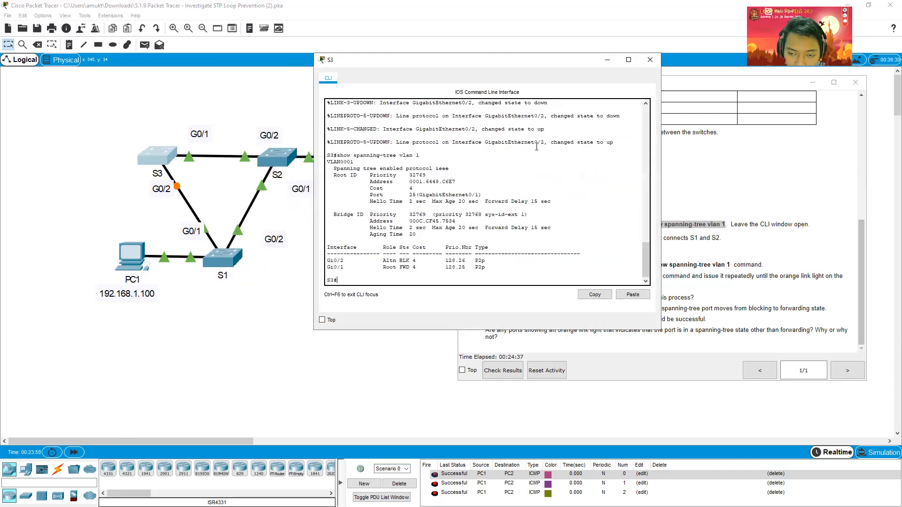
- Read the instructions on leaving the CLI window open and deleting the cable that connects S1 and S2
{"action": "left_click", "coordinate": [672, 227]}
{"action": "left_click_drag", "start_coordinate": [737, 225], "coordinate": [810, 225]}
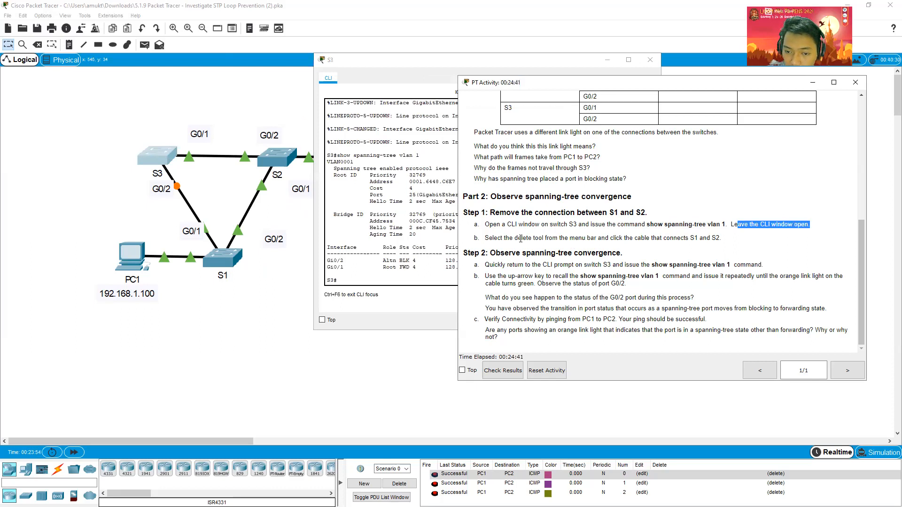
{"action": "left_click", "coordinate": [489, 237]}
{"action": "left_click_drag", "start_coordinate": [583, 241], "coordinate": [601, 240]}
{"action": "left_click_drag", "start_coordinate": [698, 241], "coordinate": [731, 243]}
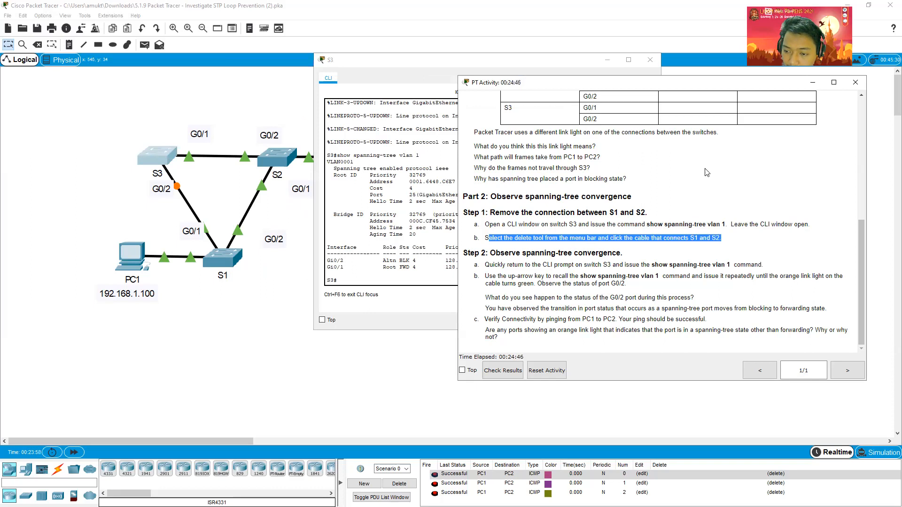
- Delete the cable connecting S1 and S2 from the topology, and leave the delete tool
{"action": "left_click", "coordinate": [652, 55]}
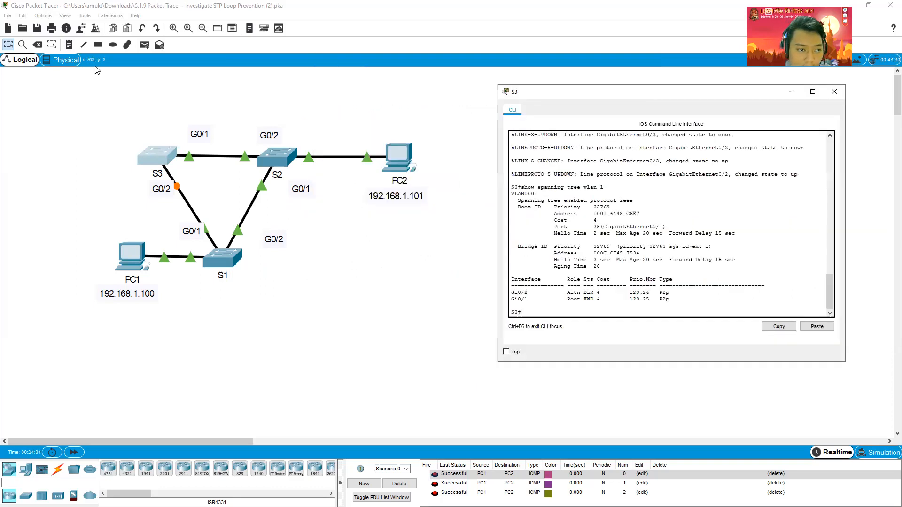
{"action": "left_click", "coordinate": [37, 44]}
{"action": "left_click", "coordinate": [247, 212]}
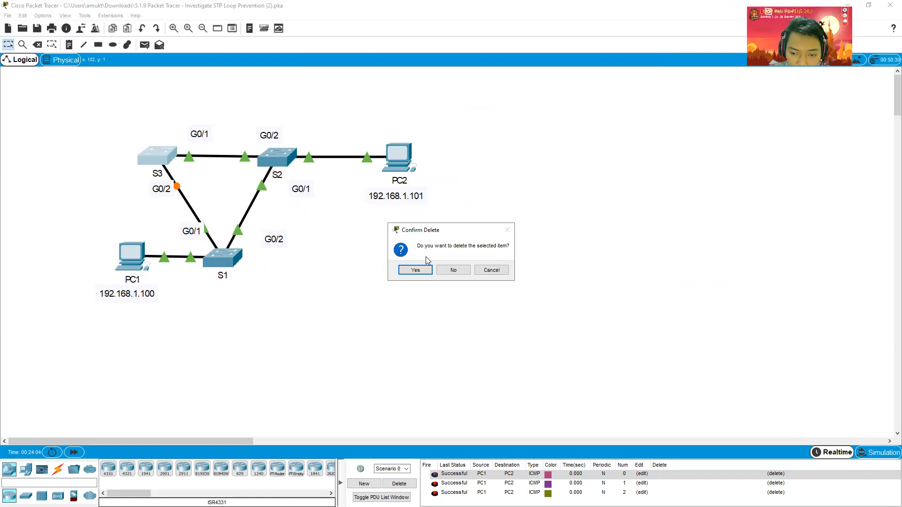
{"action": "left_click", "coordinate": [454, 273]}
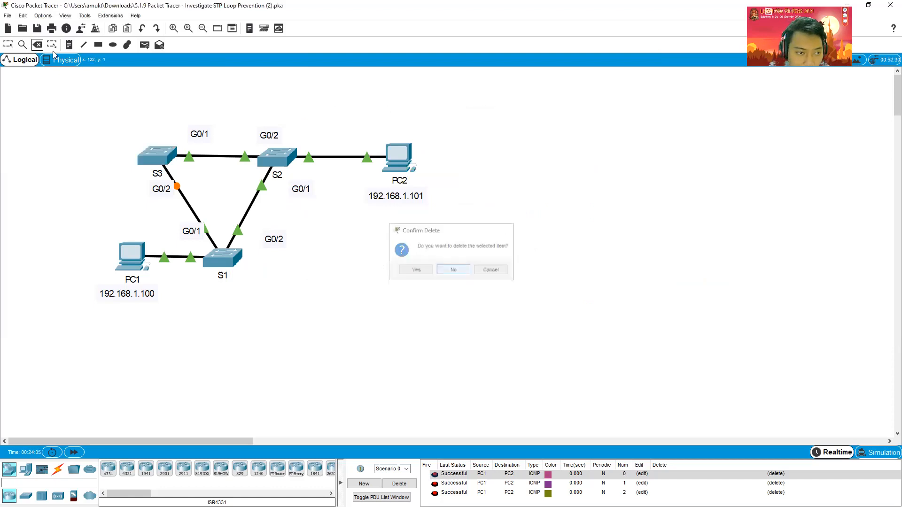
{"action": "left_click", "coordinate": [253, 201]}
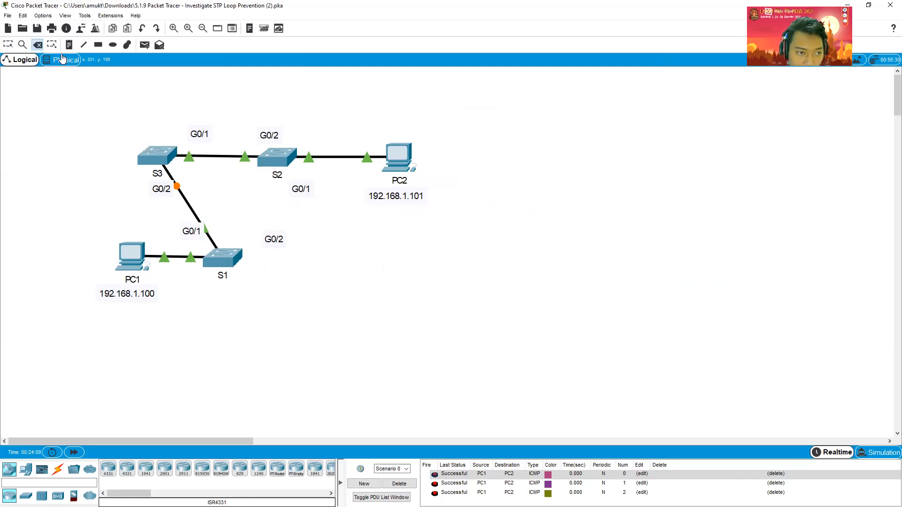
{"action": "key", "text": "Escape"}
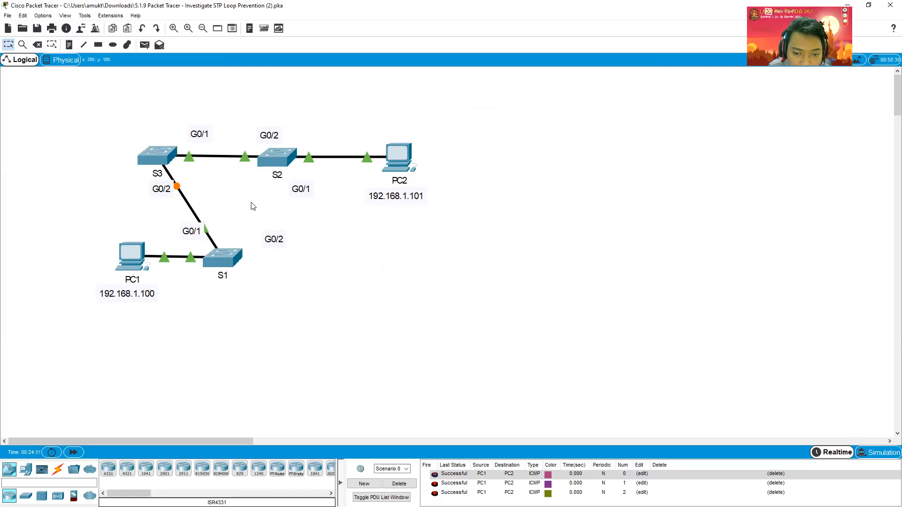
- Consult the Step 2 instructions on observing spanning-tree convergence, and return to the S3 CLI
{"action": "key", "text": "alt+Tab"}
{"action": "key", "text": "alt+Tab"}
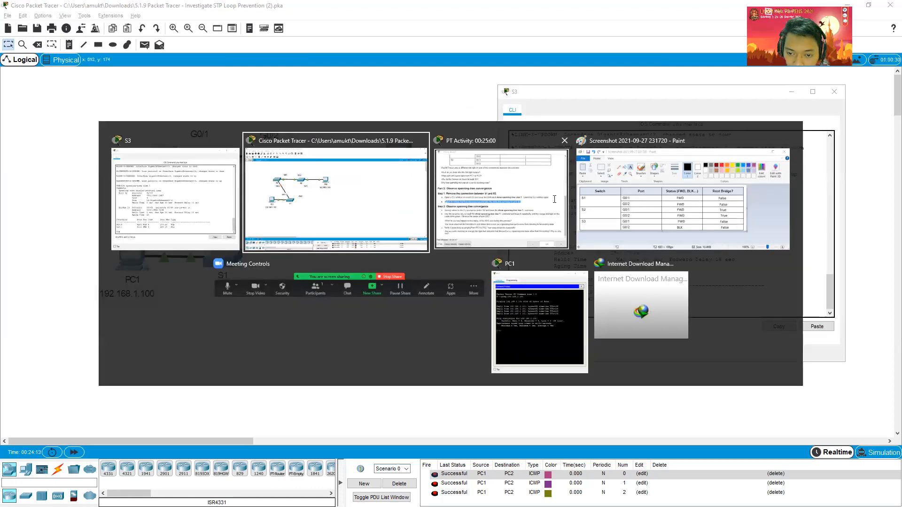
{"action": "left_click", "coordinate": [555, 200]}
{"action": "left_click", "coordinate": [524, 239]}
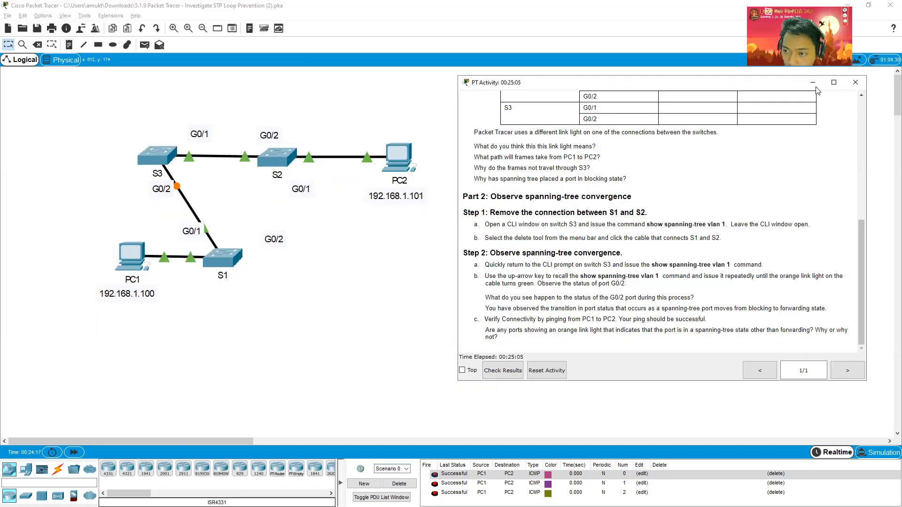
{"action": "key", "text": "alt+Tab"}
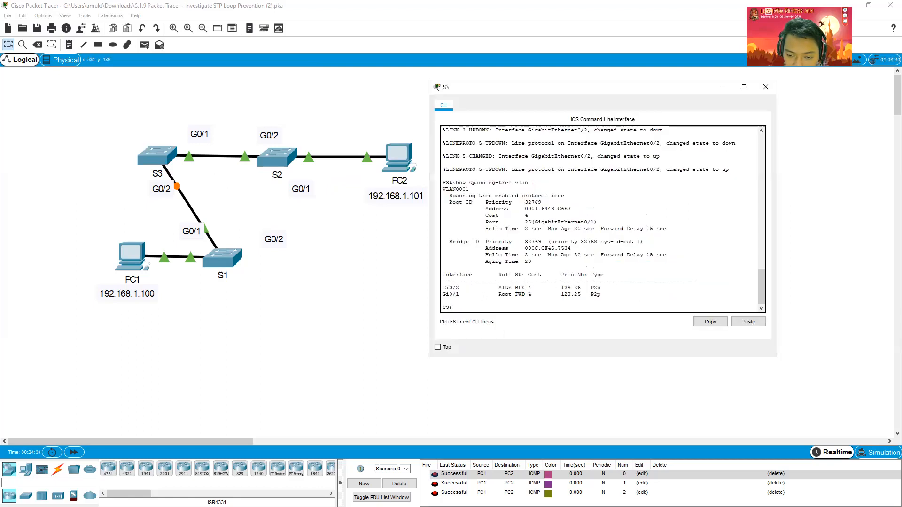
- Fast-forward the network time until S3's G0/2 link light turns green, and rerun show spanning-tree vlan 1 on S3
{"action": "left_click", "coordinate": [74, 454]}
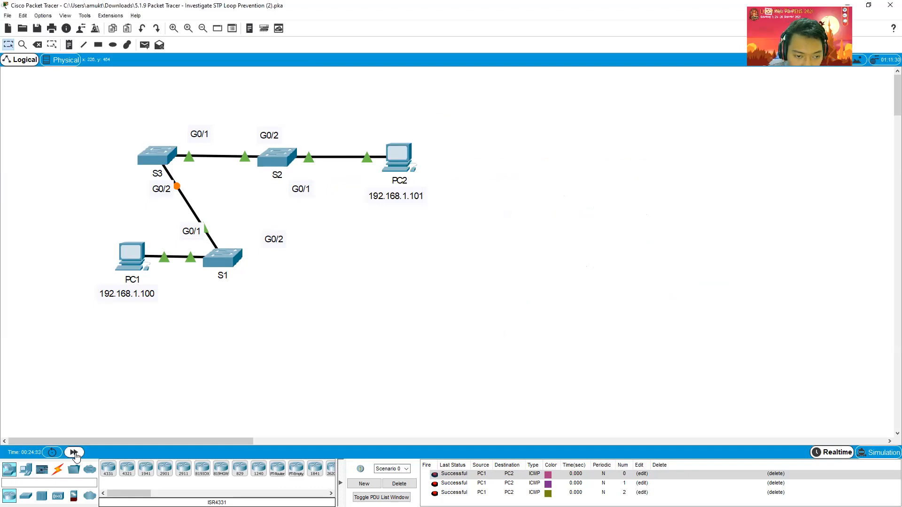
{"action": "left_click", "coordinate": [74, 454]}
{"action": "left_click", "coordinate": [74, 454]}
{"action": "key", "text": "alt+Tab"}
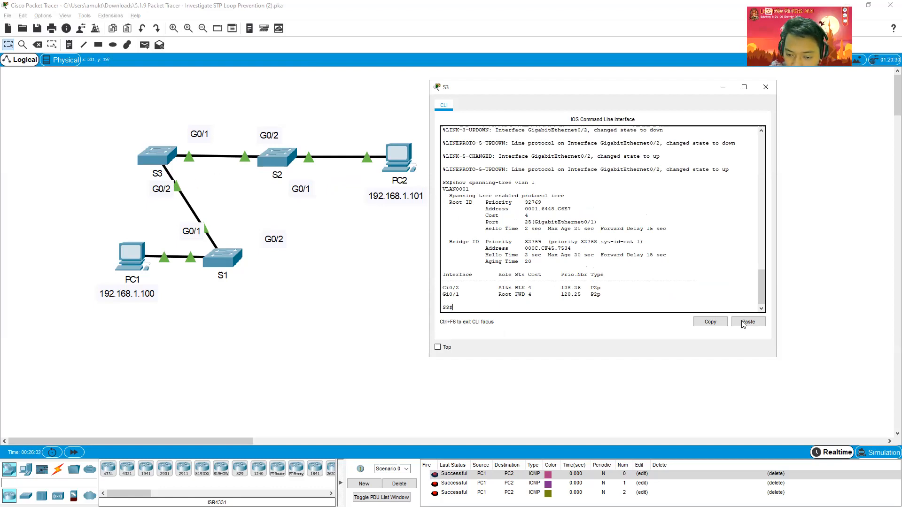
{"action": "key", "text": "Up"}
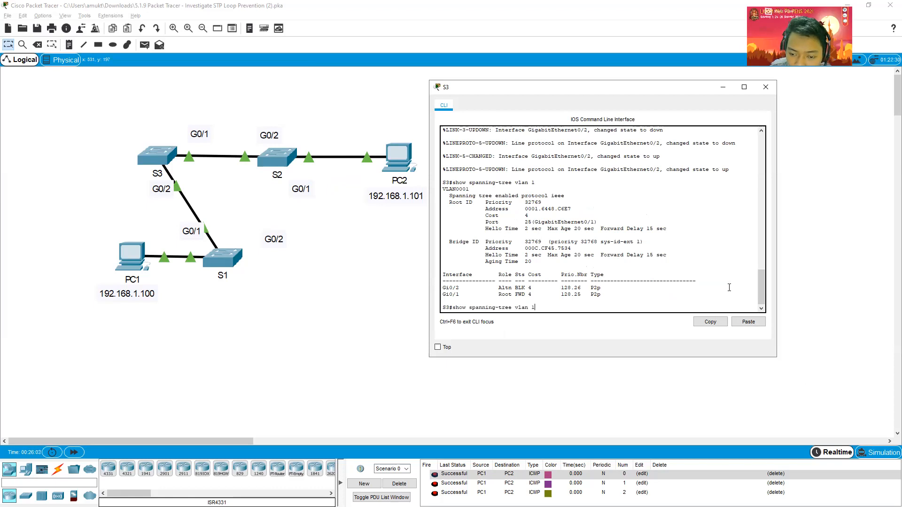
{"action": "key", "text": "Return"}
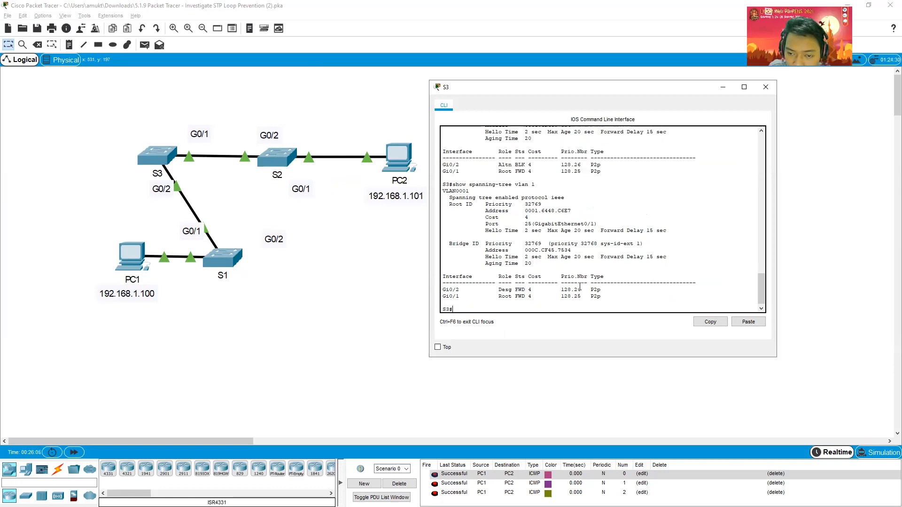
- Compare the role and status of port Gi0/2 between the last two show spanning-tree vlan 1 outputs on S3
{"action": "double_click", "coordinate": [512, 288]}
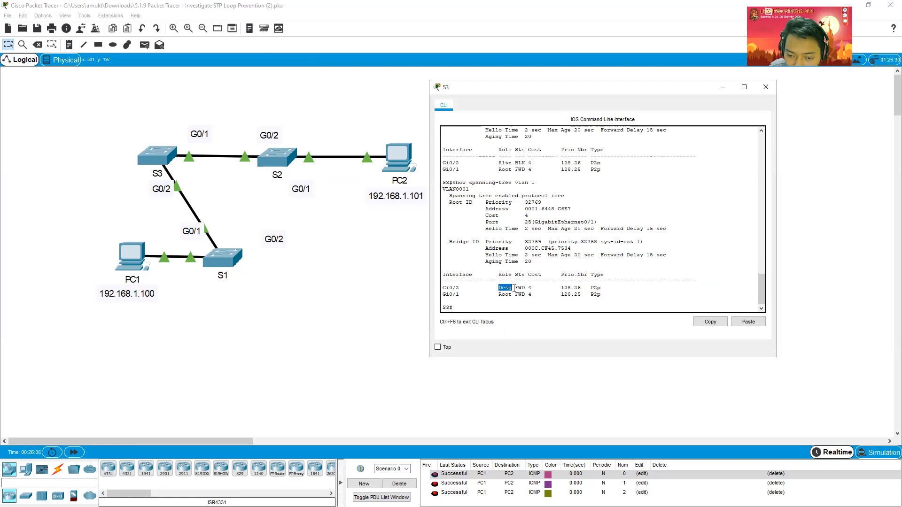
{"action": "scroll", "coordinate": [510, 298], "scroll_direction": "up", "scroll_amount": 5}
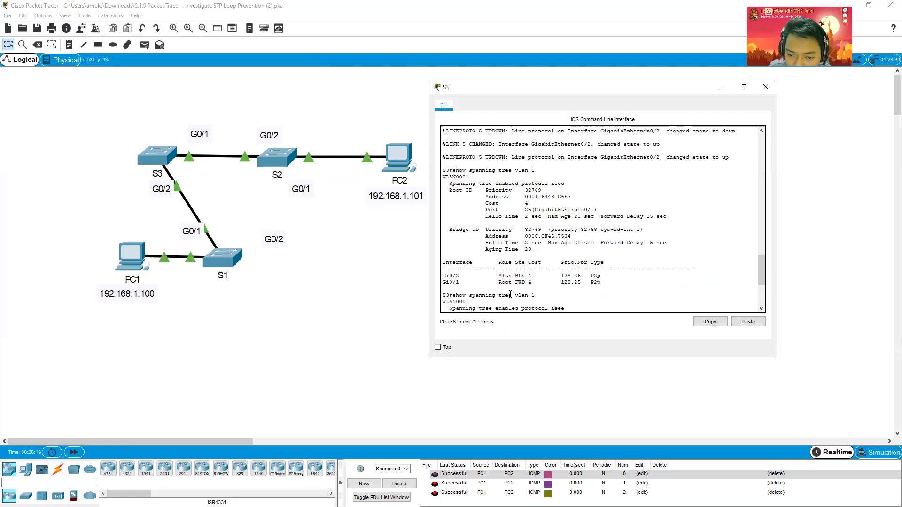
{"action": "scroll", "coordinate": [494, 272], "scroll_direction": "up", "scroll_amount": 1}
{"action": "scroll", "coordinate": [506, 215], "scroll_direction": "down", "scroll_amount": 1}
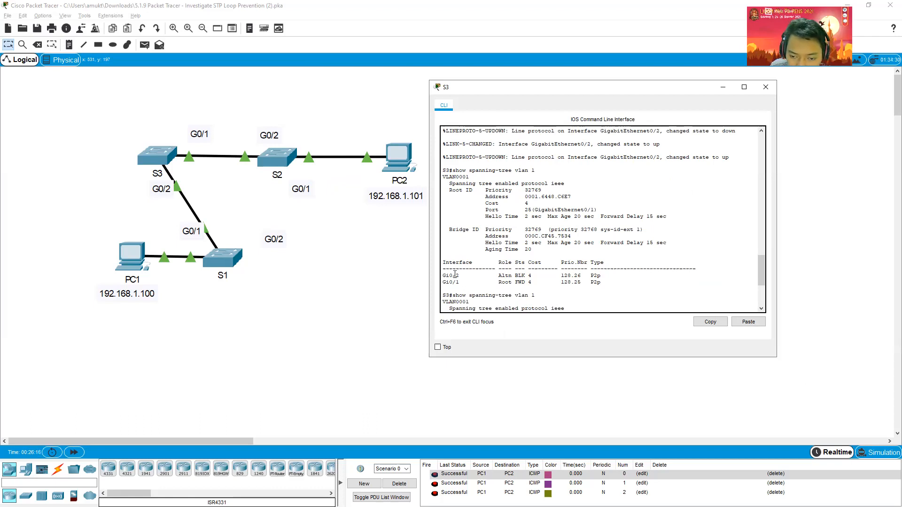
{"action": "double_click", "coordinate": [512, 276]}
{"action": "left_click_drag", "start_coordinate": [522, 277], "coordinate": [515, 277]}
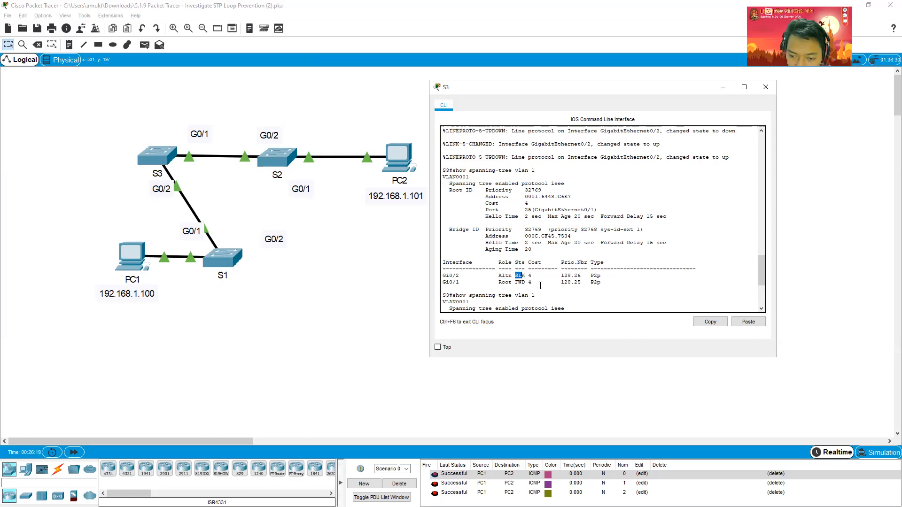
{"action": "scroll", "coordinate": [540, 286], "scroll_direction": "down", "scroll_amount": 1}
{"action": "scroll", "coordinate": [518, 288], "scroll_direction": "down", "scroll_amount": 3}
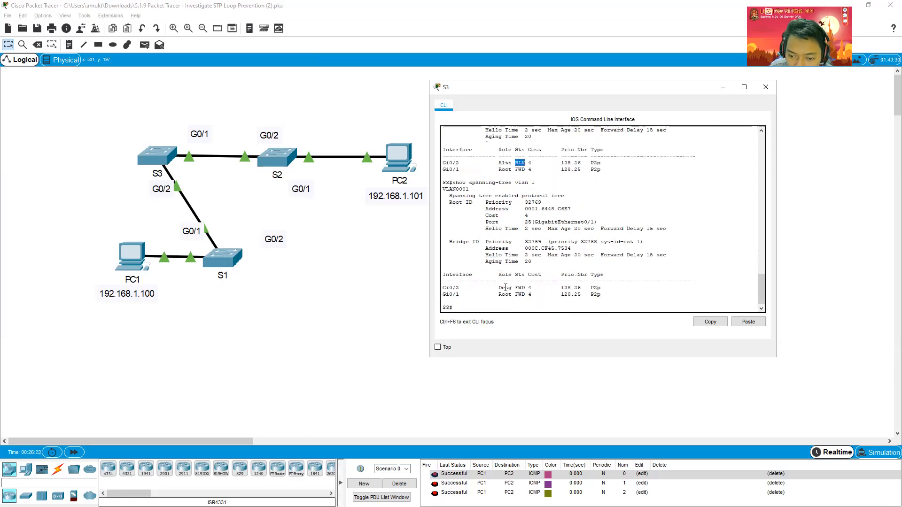
{"action": "left_click_drag", "start_coordinate": [499, 287], "coordinate": [517, 289]}
{"action": "left_click", "coordinate": [523, 288]}
{"action": "double_click", "coordinate": [520, 288]}
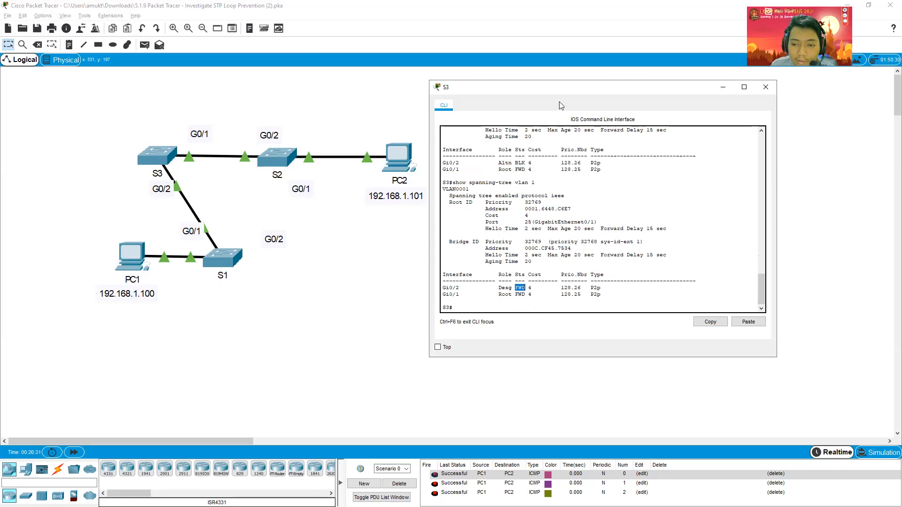
- Return to the activity instructions and reread Part 2, Step 2a and 2b on repeating show spanning-tree vlan 1 and observing G0/2
{"action": "key", "text": "alt+Tab"}
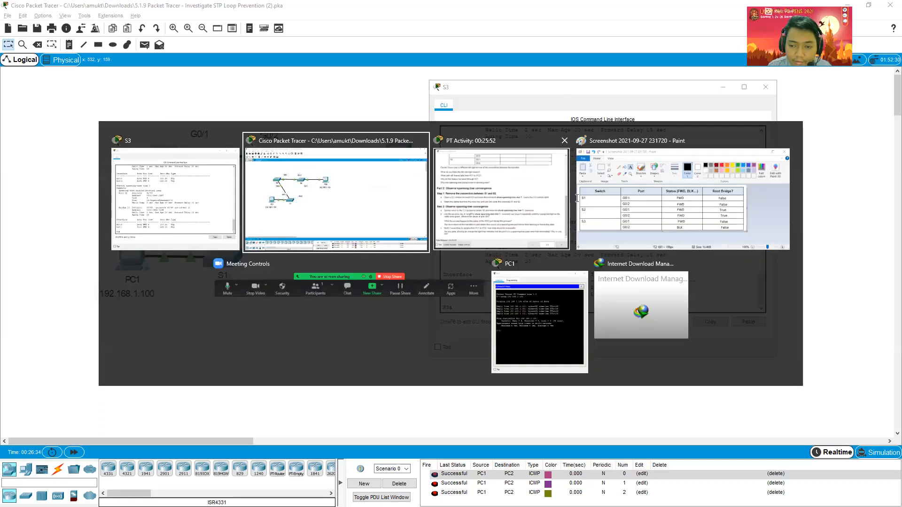
{"action": "key", "text": "alt+Tab"}
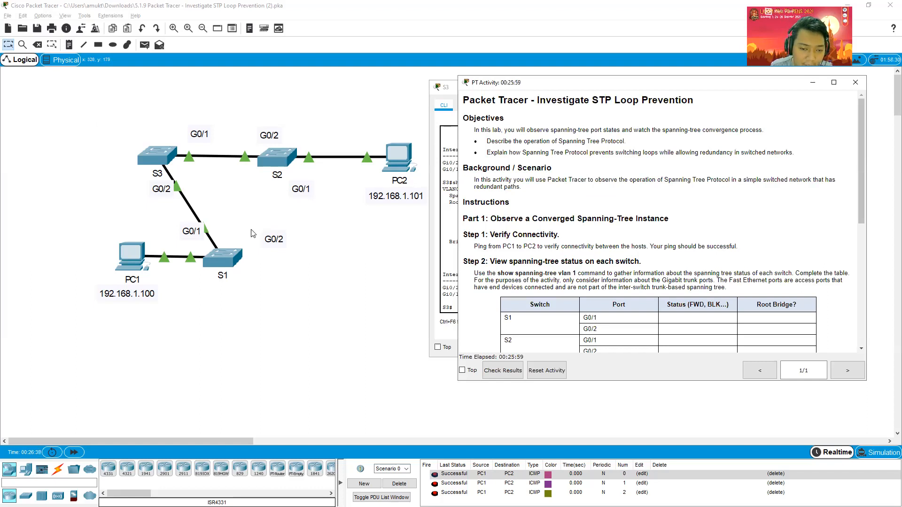
{"action": "left_click", "coordinate": [814, 84]}
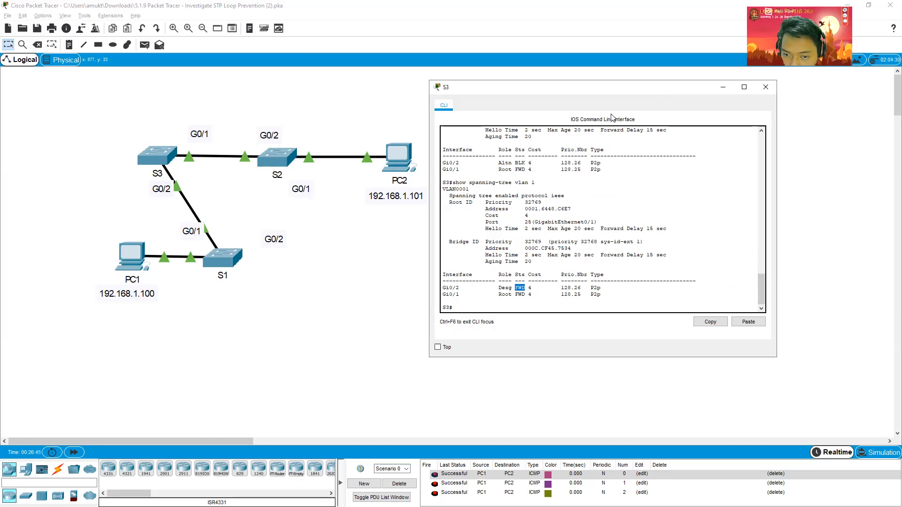
{"action": "key", "text": "alt+Tab"}
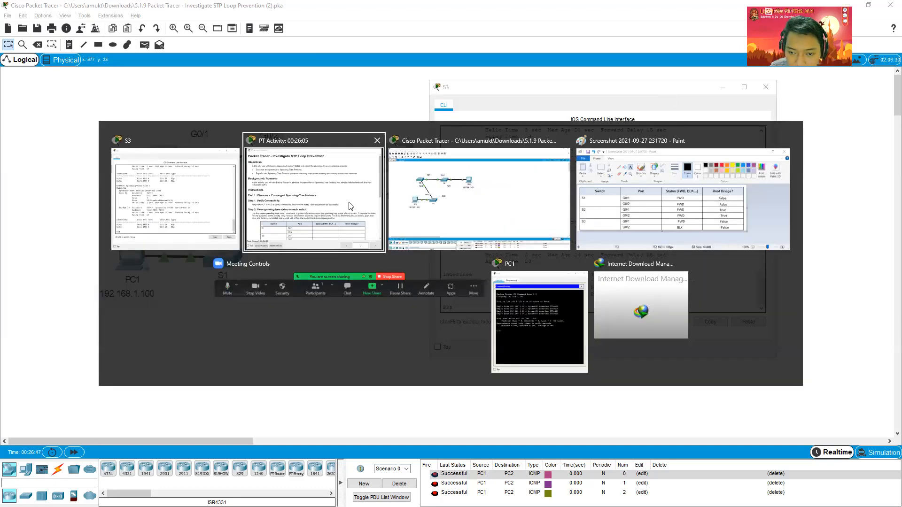
{"action": "scroll", "coordinate": [539, 214], "scroll_direction": "down", "scroll_amount": 5}
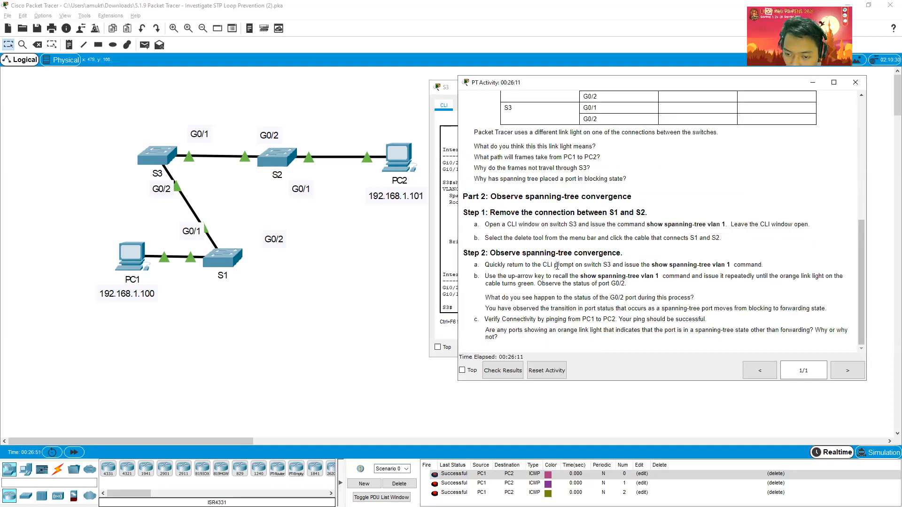
{"action": "left_click_drag", "start_coordinate": [679, 265], "coordinate": [764, 265]}
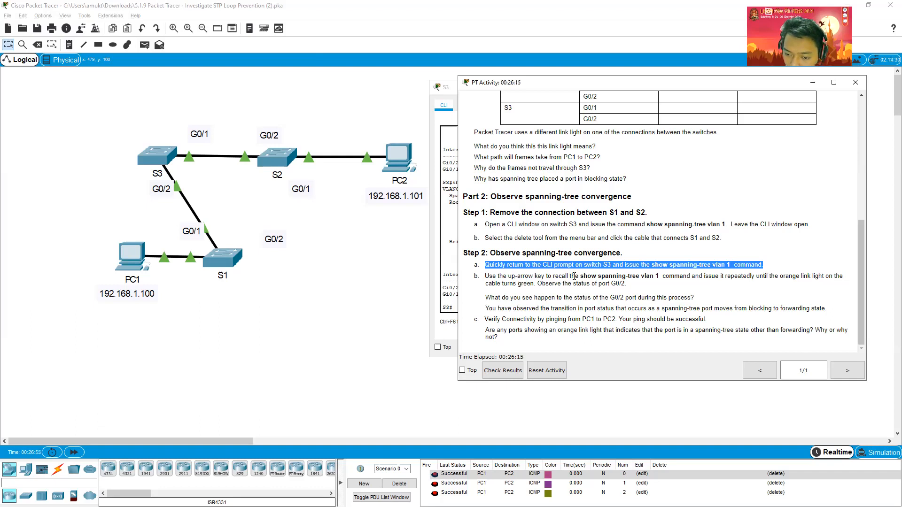
{"action": "left_click_drag", "start_coordinate": [628, 276], "coordinate": [485, 276]}
{"action": "left_click_drag", "start_coordinate": [800, 279], "coordinate": [846, 282]}
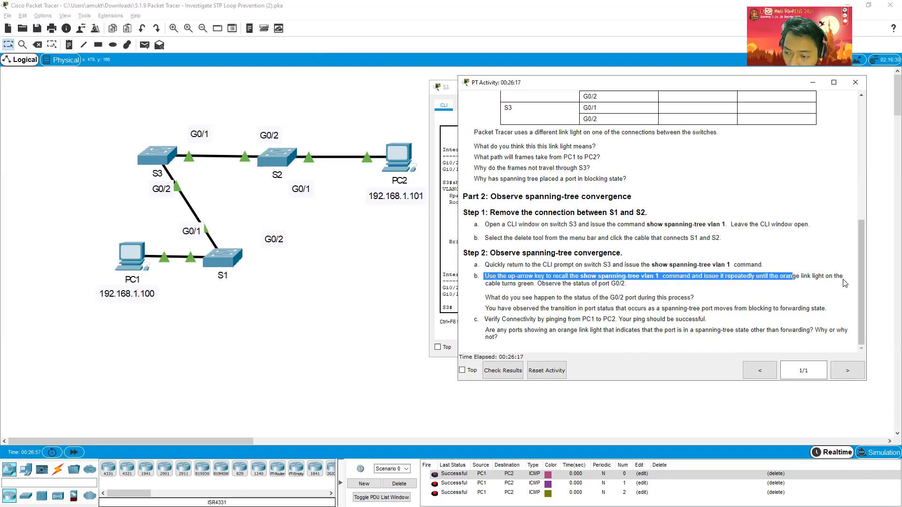
{"action": "left_click_drag", "start_coordinate": [486, 285], "coordinate": [536, 284]}
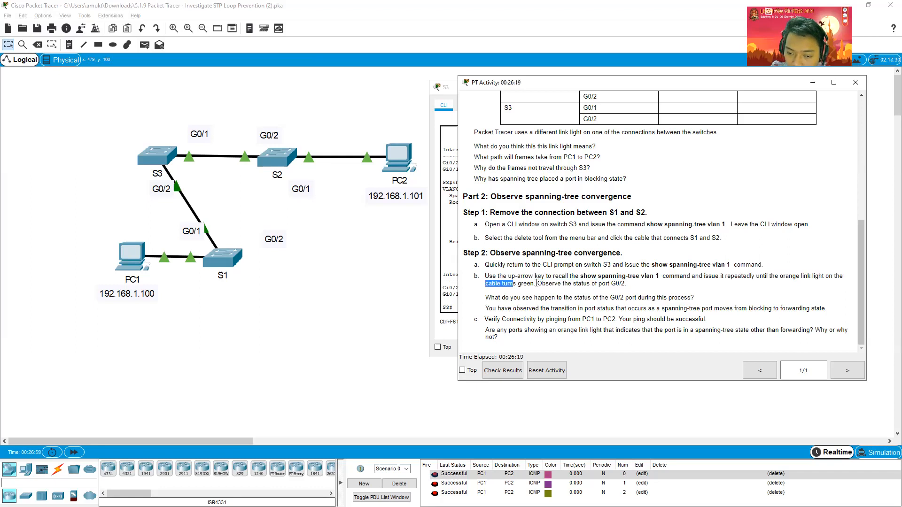
{"action": "left_click_drag", "start_coordinate": [596, 291], "coordinate": [535, 284]}
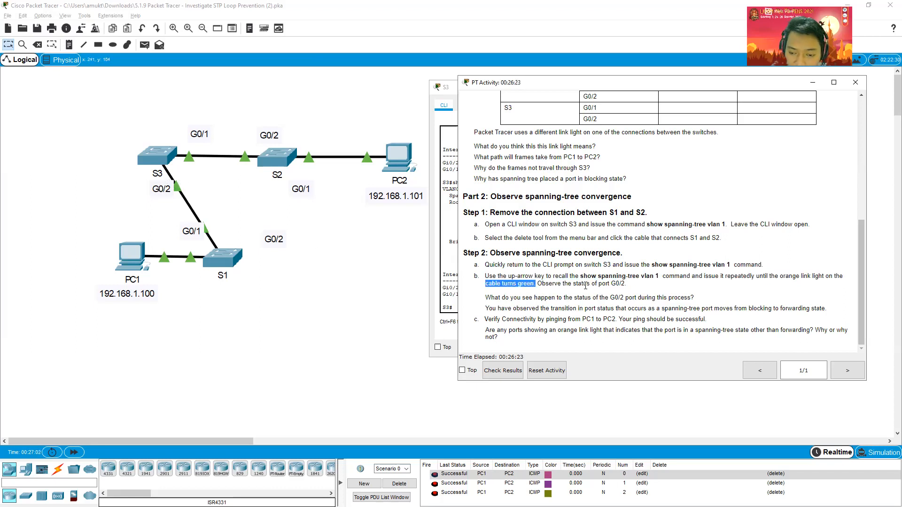
- Read the question about the G0/2 port status and the note on the transition from blocking to forwarding state
{"action": "left_click_drag", "start_coordinate": [486, 298], "coordinate": [623, 298]}
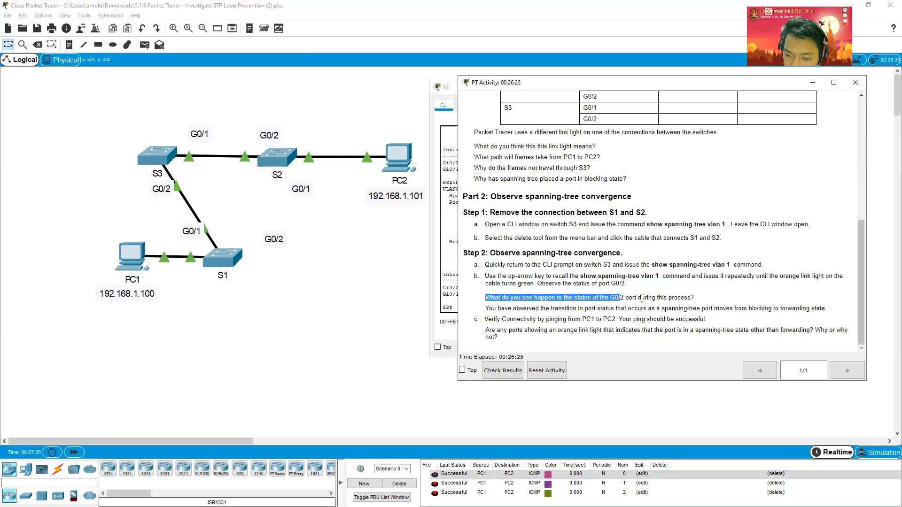
{"action": "left_click_drag", "start_coordinate": [689, 296], "coordinate": [700, 301]}
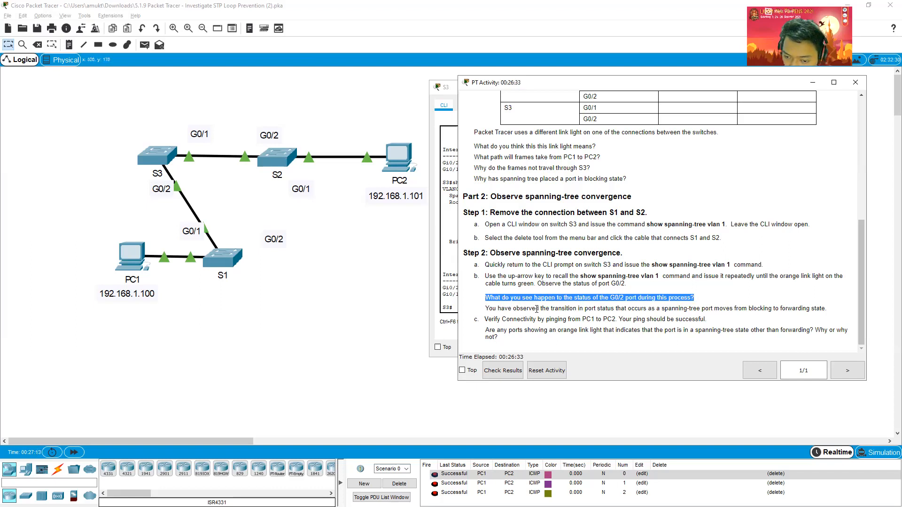
{"action": "left_click_drag", "start_coordinate": [486, 309], "coordinate": [827, 309]}
{"action": "left_click", "coordinate": [701, 308]}
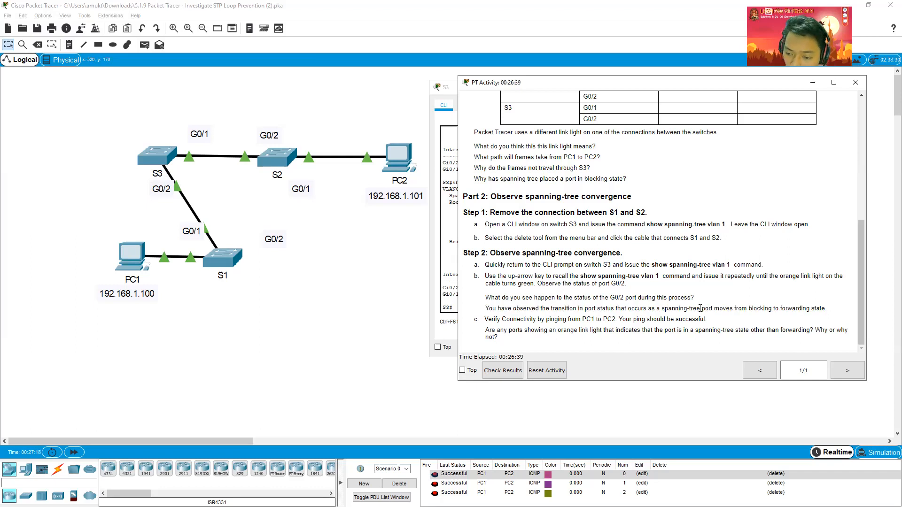
{"action": "left_click", "coordinate": [782, 311], "text": "shift"}
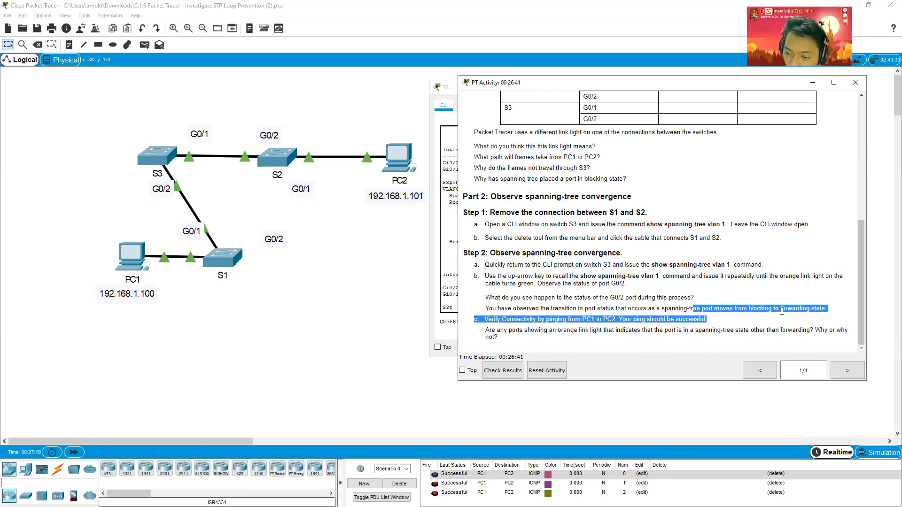
{"action": "left_click", "coordinate": [783, 311]}
{"action": "double_click", "coordinate": [799, 309]}
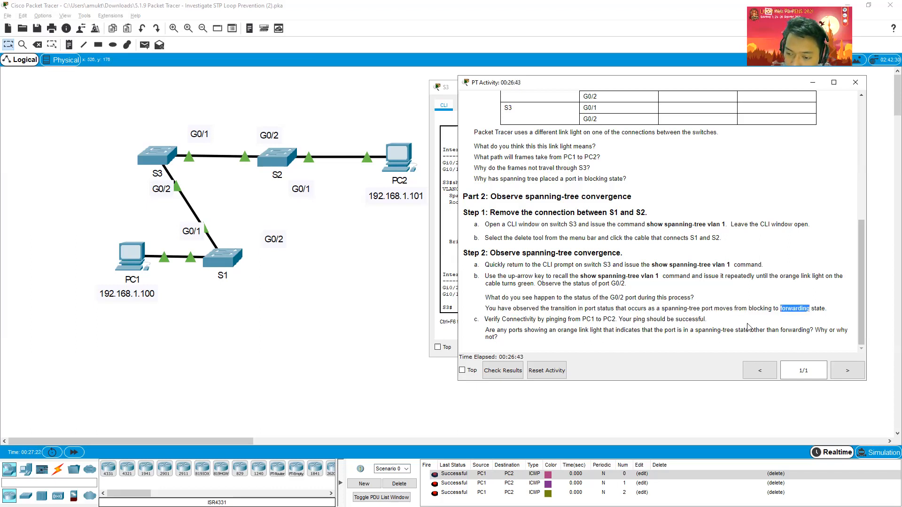
- Read Step 2c on verifying connectivity from PC1 to PC2, and minimize the activity instructions
{"action": "left_click", "coordinate": [567, 328]}
{"action": "left_click_drag", "start_coordinate": [488, 320], "coordinate": [722, 325]}
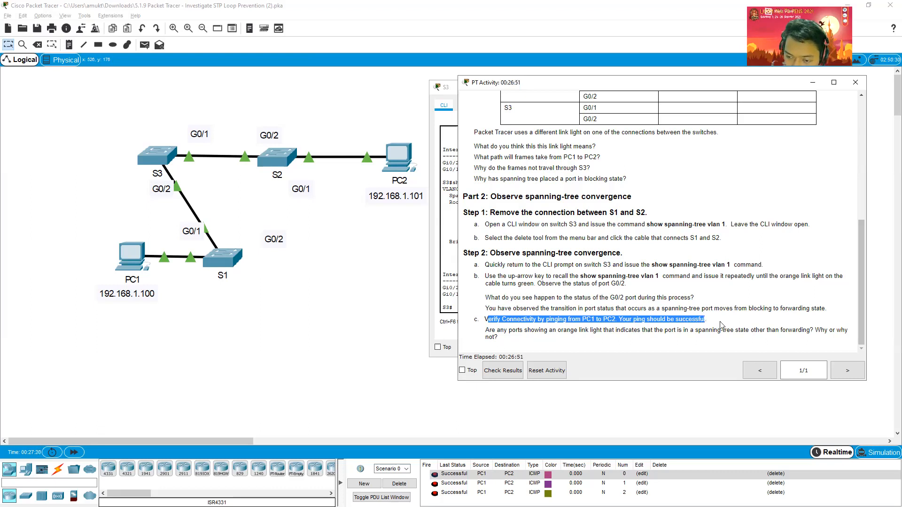
{"action": "left_click", "coordinate": [705, 327]}
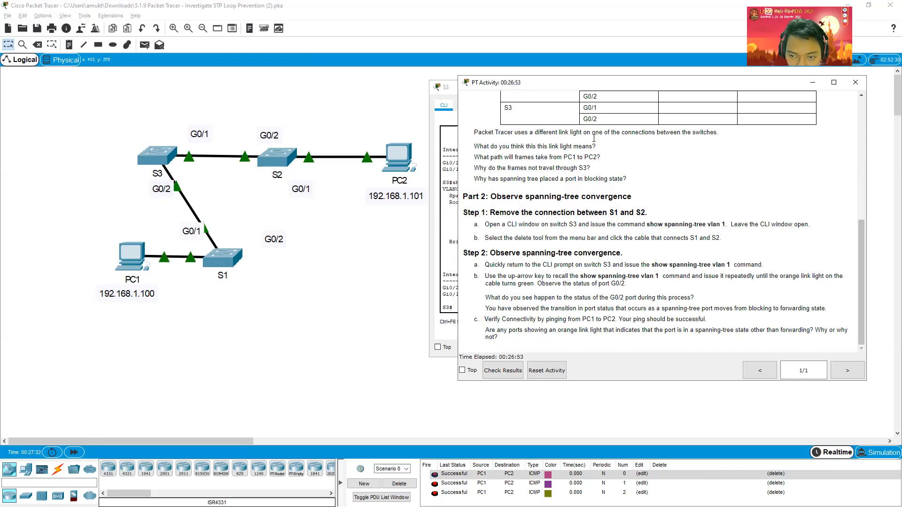
{"action": "left_click", "coordinate": [811, 81]}
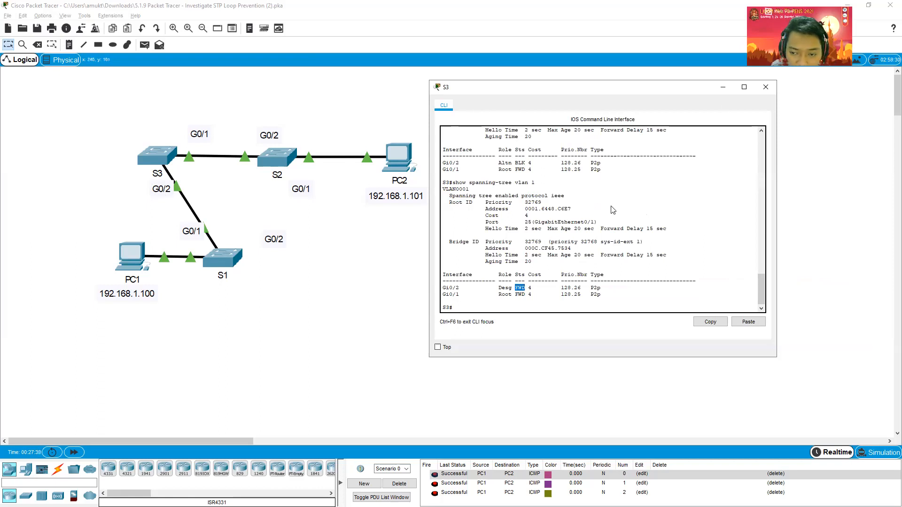
- Ping PC2 at 192.168.1.101 from PC1's command prompt, and close the PC1 window
{"action": "key", "text": "alt+Tab"}
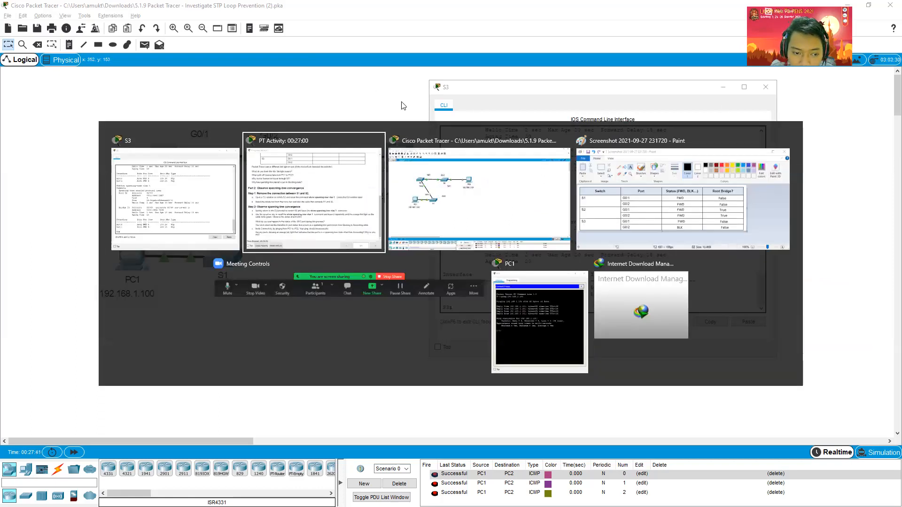
{"action": "key", "text": "Escape"}
{"action": "left_click", "coordinate": [141, 253]}
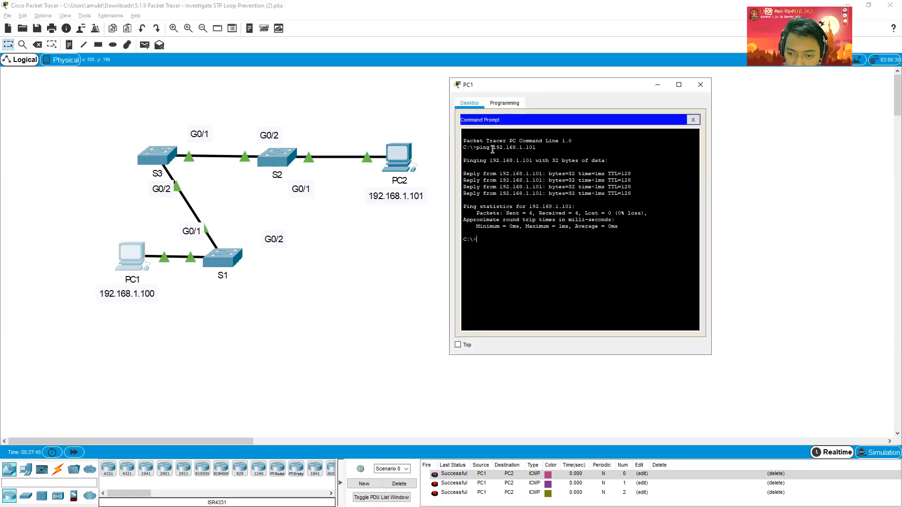
{"action": "left_click_drag", "start_coordinate": [477, 148], "coordinate": [537, 148]}
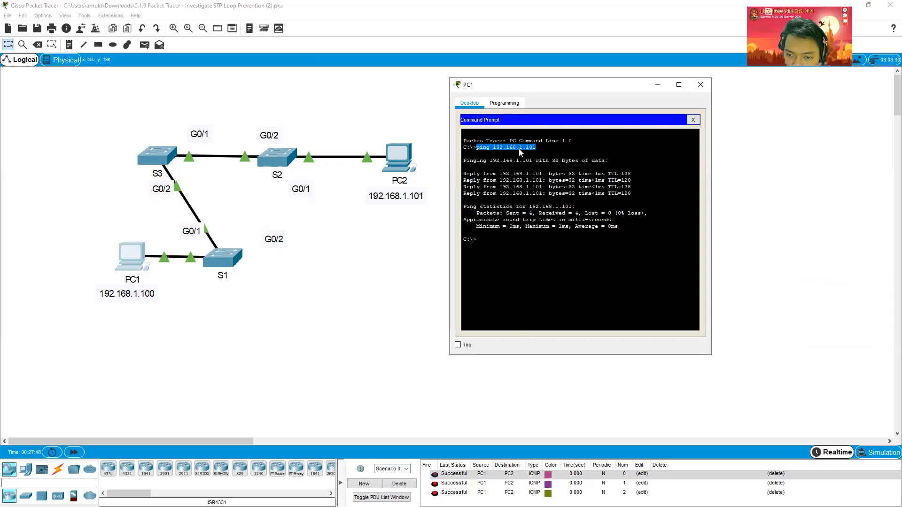
{"action": "right_click", "coordinate": [535, 160]}
{"action": "left_click", "coordinate": [505, 249]}
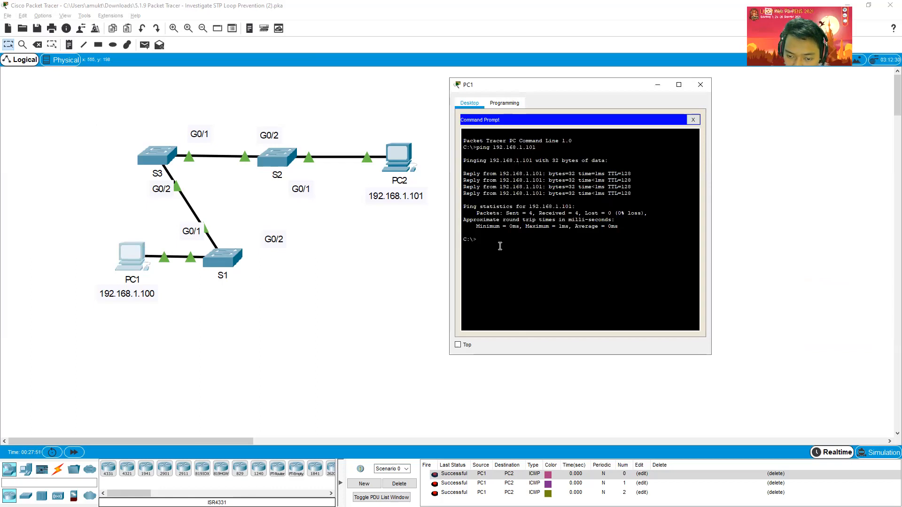
{"action": "key", "text": "Return"}
{"action": "key", "text": "Return"}
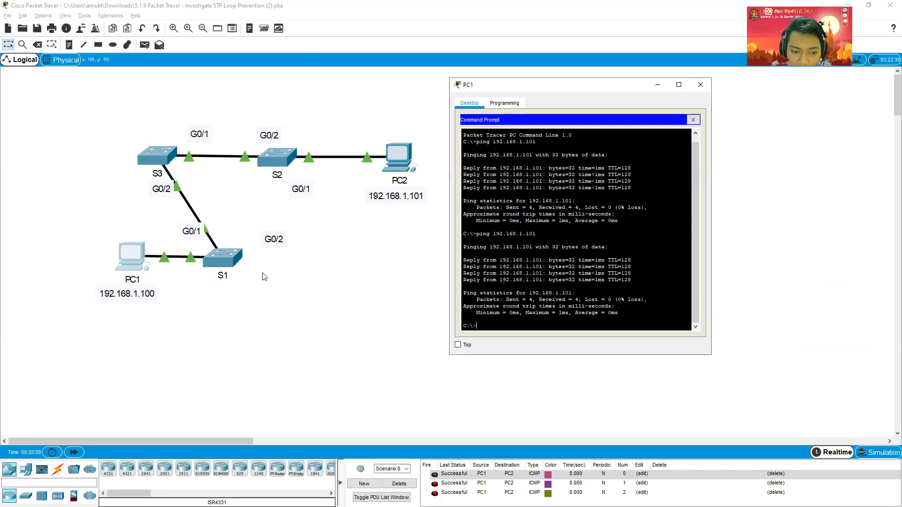
{"action": "left_click", "coordinate": [700, 84]}
- Bring back the activity instructions and read the final question on ports showing an orange link light, checking it against the topology
{"action": "key", "text": "alt+Tab"}
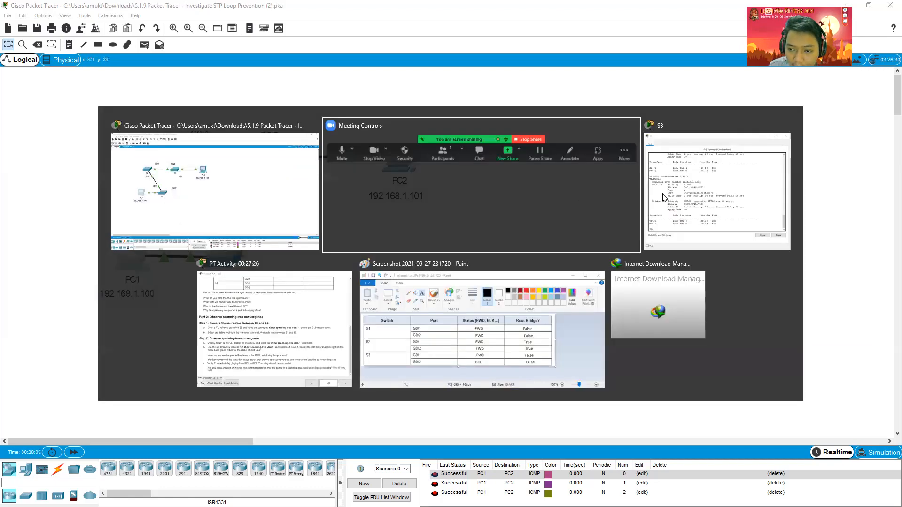
{"action": "key", "text": "Tab"}
{"action": "key", "text": "alt+Tab"}
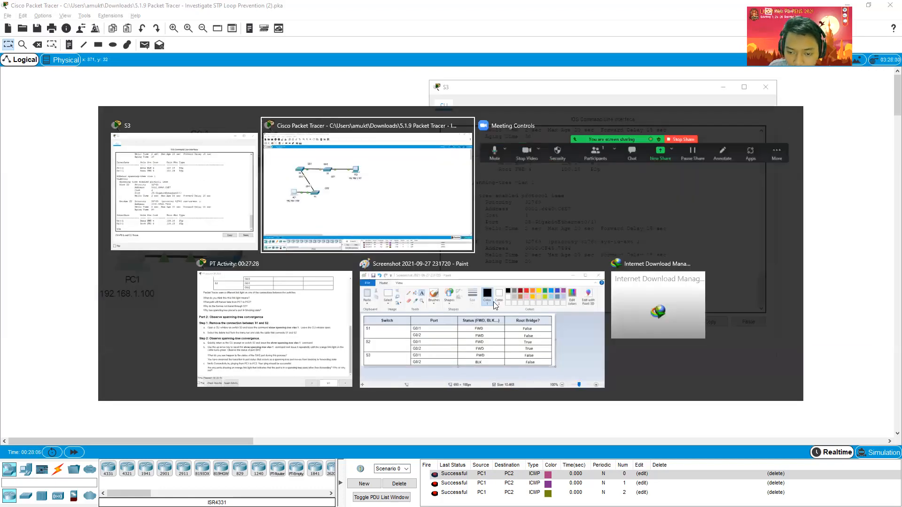
{"action": "key", "text": "Tab"}
{"action": "key", "text": "Tab"}
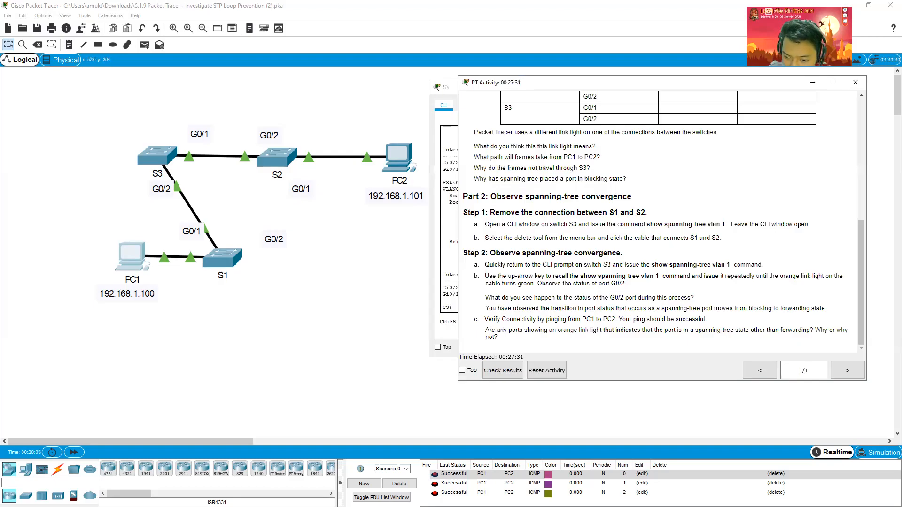
{"action": "left_click_drag", "start_coordinate": [707, 319], "coordinate": [622, 319]}
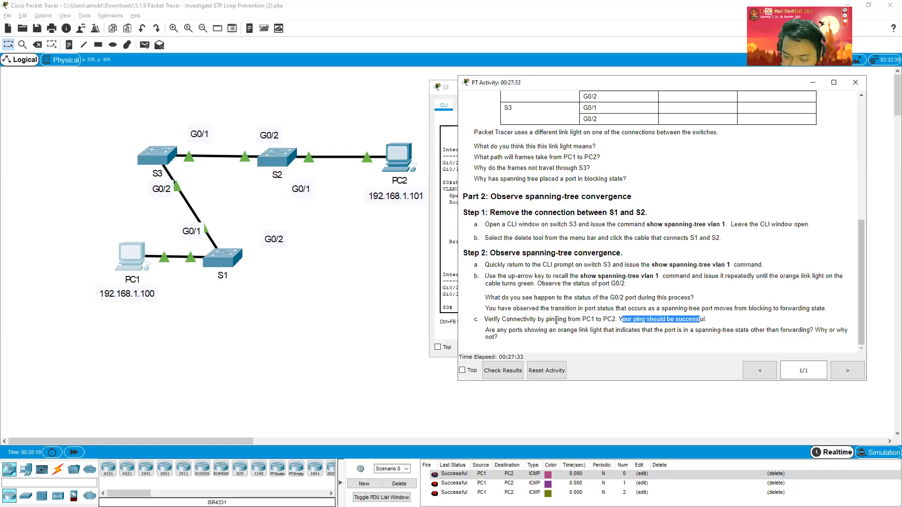
{"action": "left_click_drag", "start_coordinate": [512, 332], "coordinate": [486, 331]}
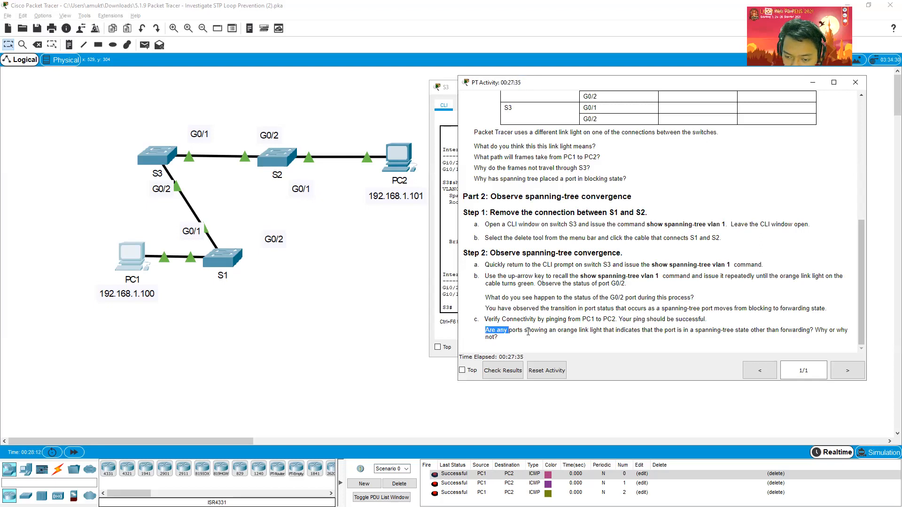
{"action": "left_click_drag", "start_coordinate": [565, 332], "coordinate": [806, 331]}
{"action": "left_click_drag", "start_coordinate": [554, 346], "coordinate": [555, 345]}
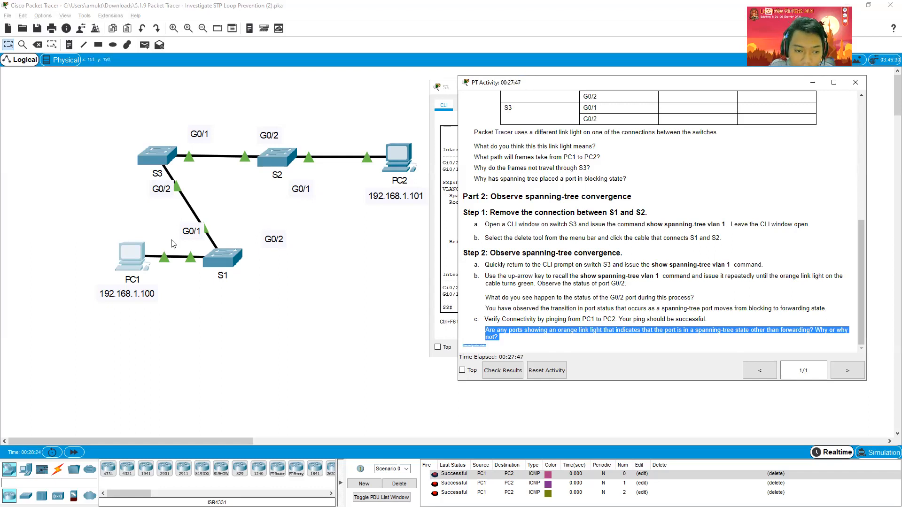
{"action": "left_click", "coordinate": [828, 327]}
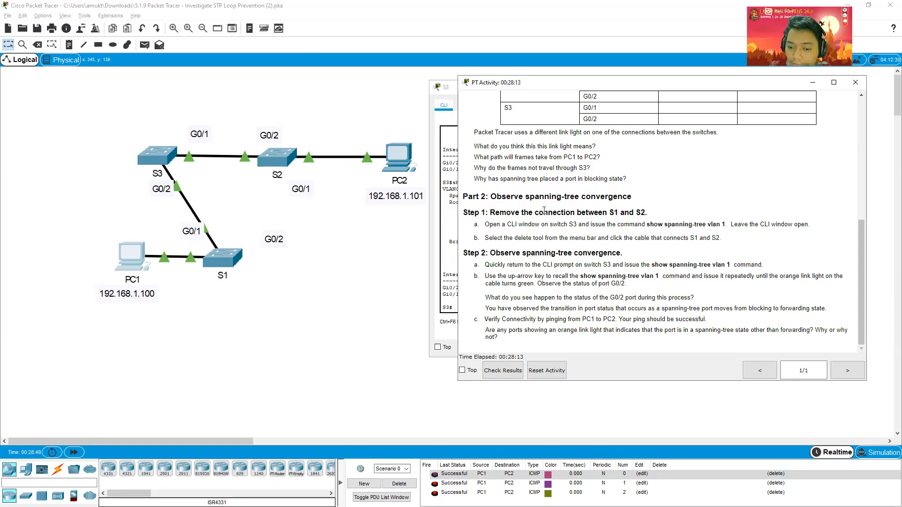
- Return to the activity title, and close the activity instructions and the S3 CLI window
{"action": "scroll", "coordinate": [543, 97], "scroll_direction": "up", "scroll_amount": 10}
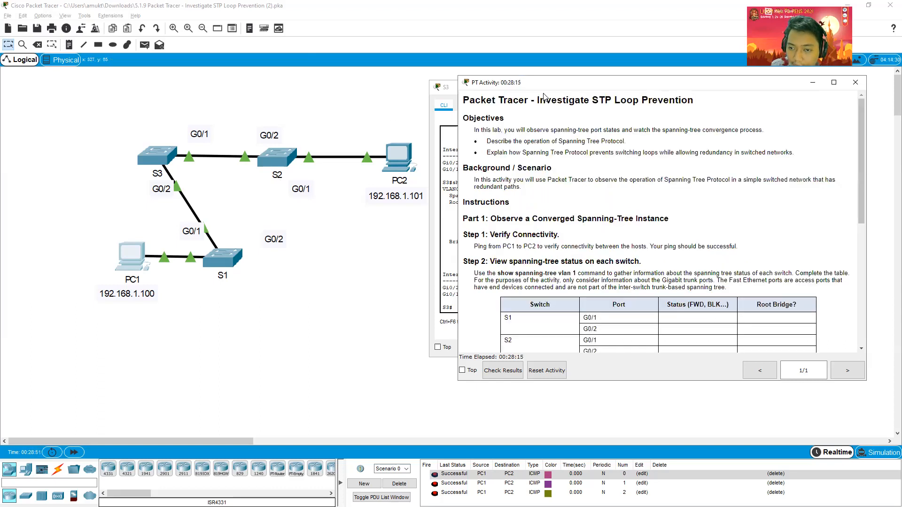
{"action": "left_click_drag", "start_coordinate": [539, 98], "coordinate": [694, 97]}
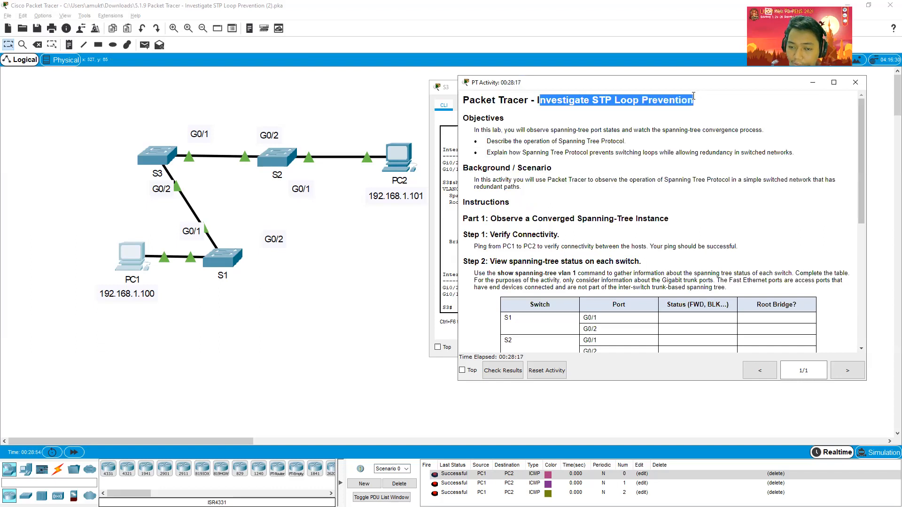
{"action": "left_click_drag", "start_coordinate": [859, 89], "coordinate": [791, 86]}
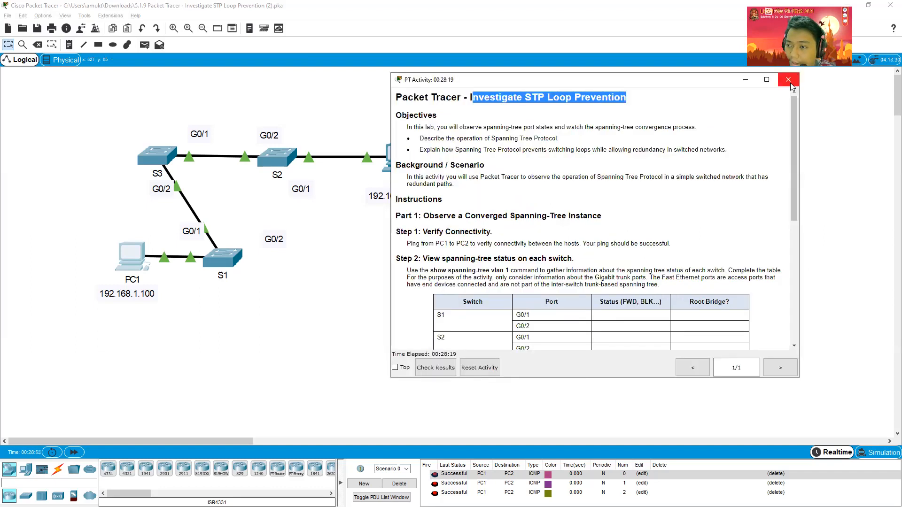
{"action": "left_click", "coordinate": [789, 80]}
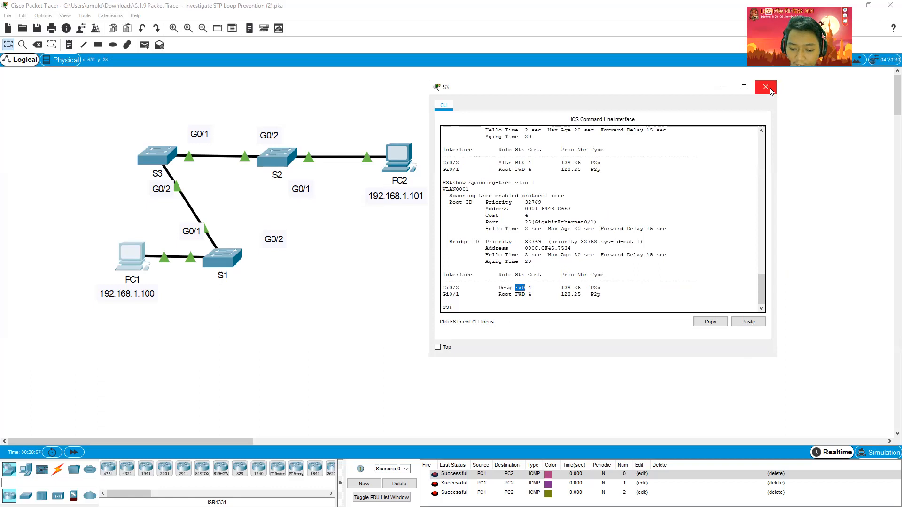
{"action": "left_click", "coordinate": [769, 87]}
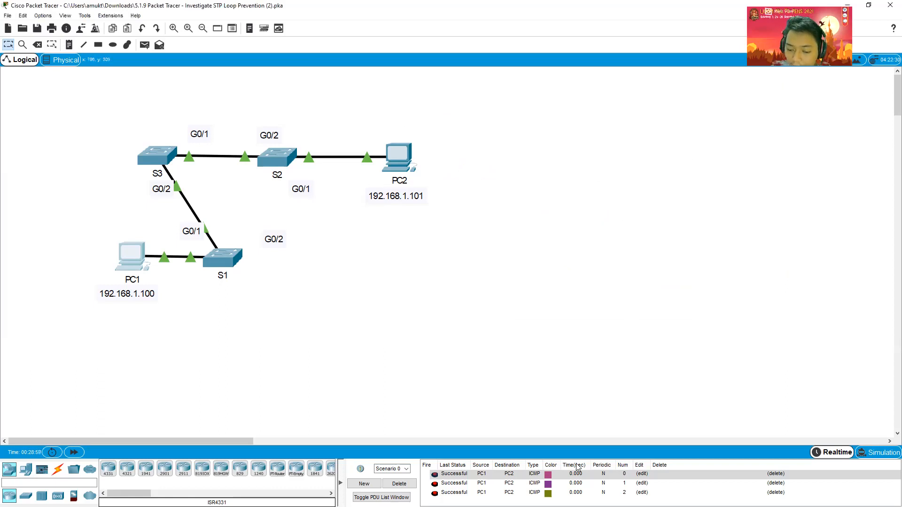